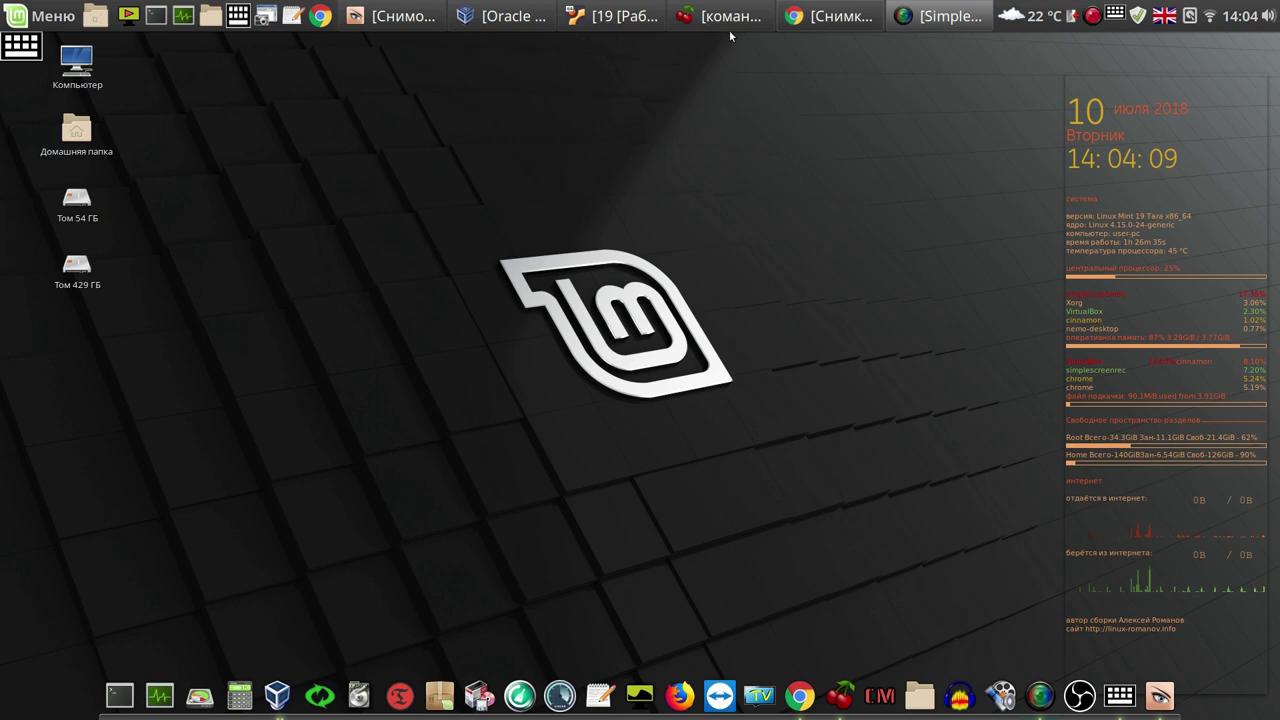
Step: Power off the running virtual machine 19 and close the VirtualBox manager
left_click(624, 18)
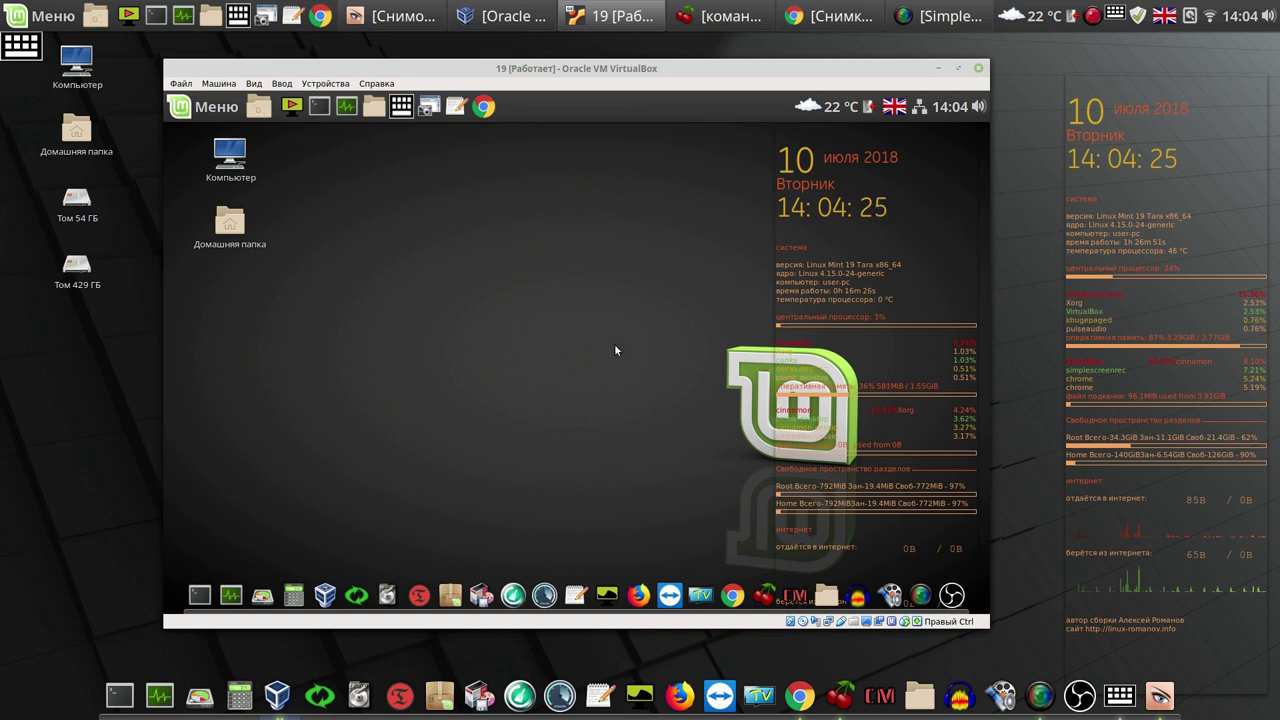
left_click(979, 69)
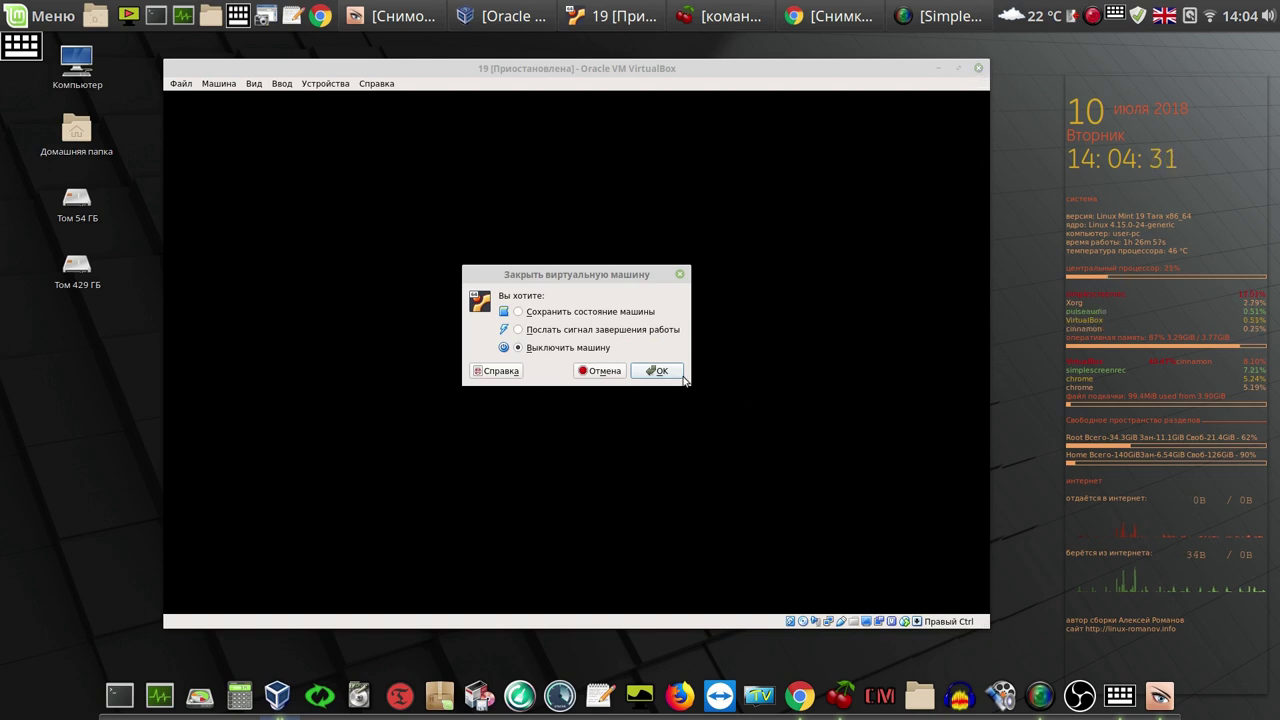
left_click(658, 371)
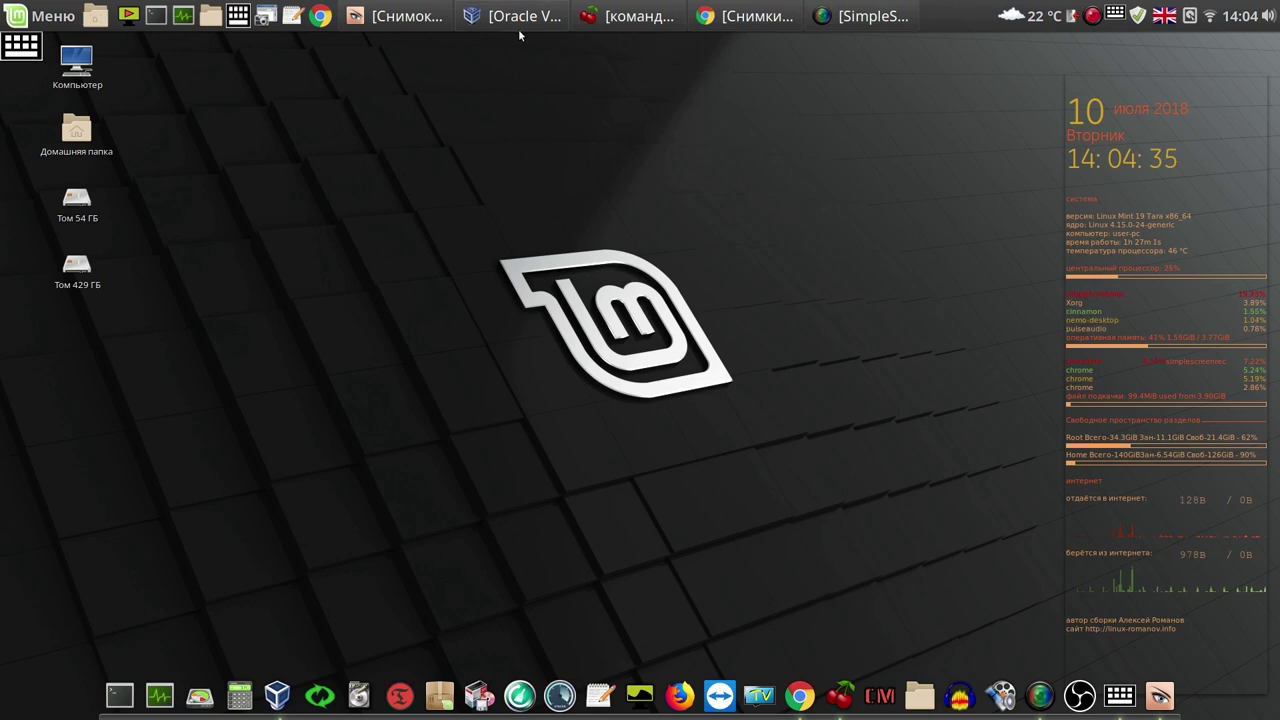
left_click(525, 17)
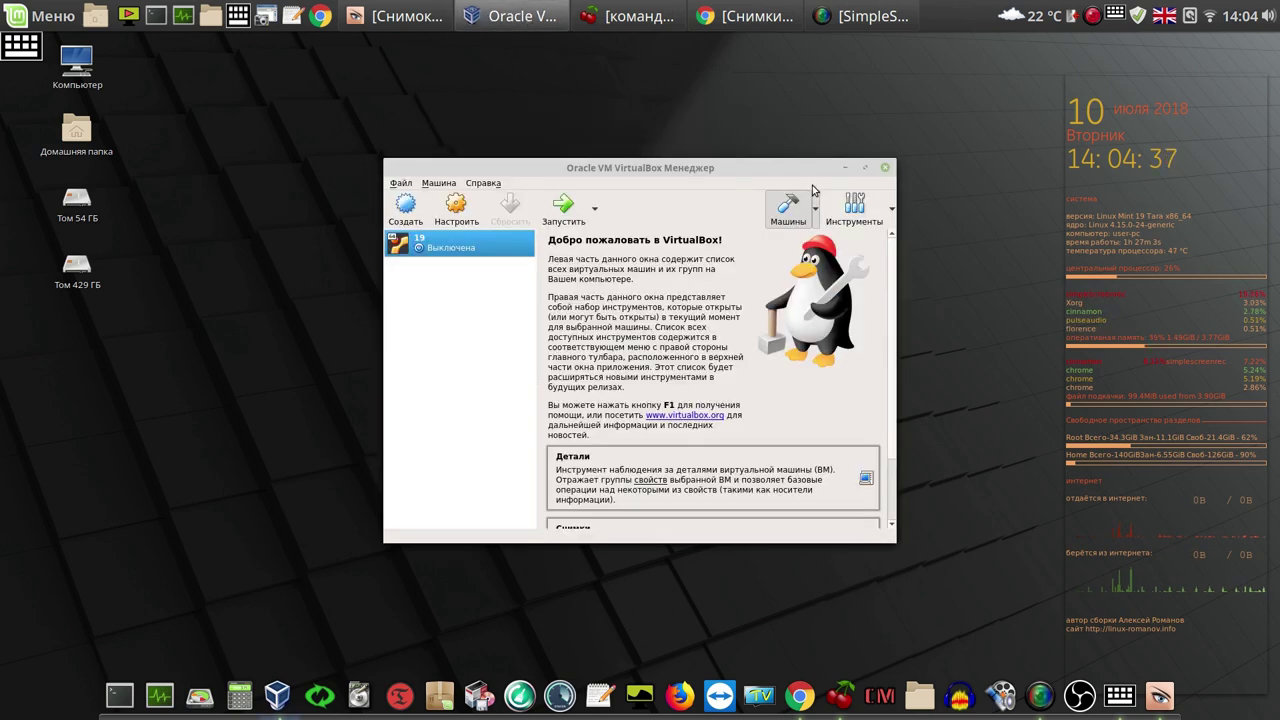
left_click(884, 168)
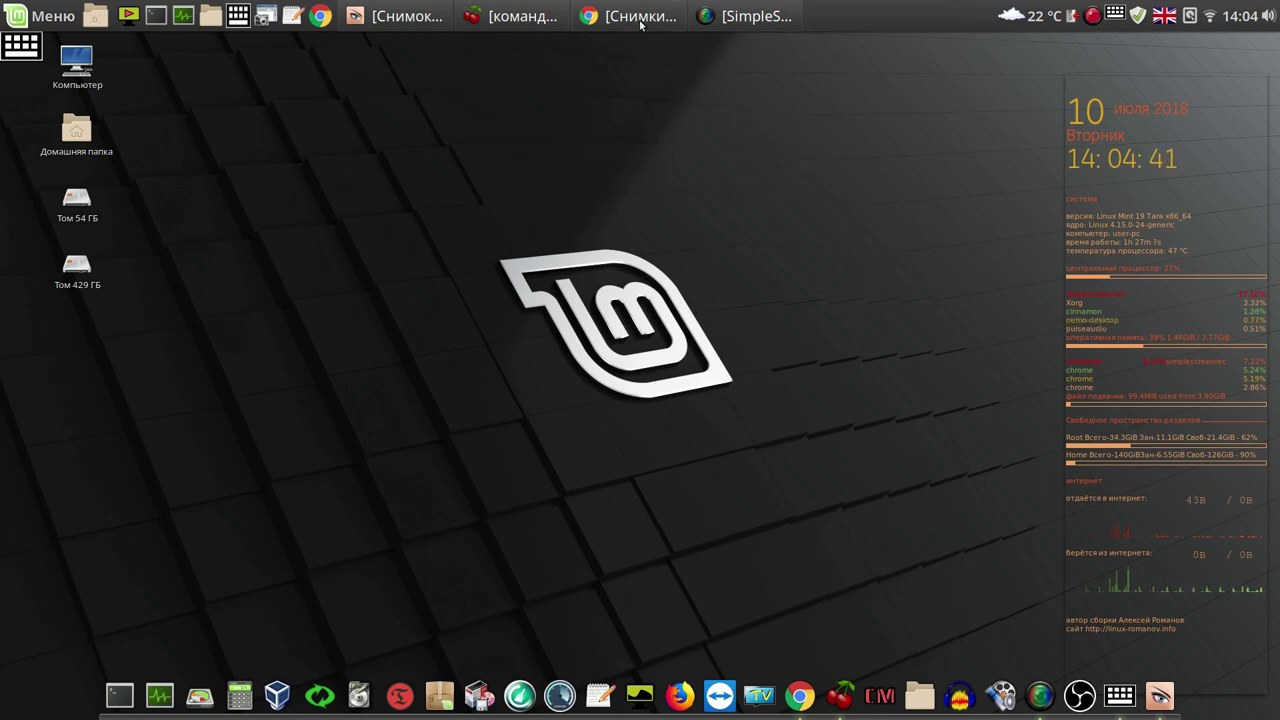
Step: View and close the system information screenshot, and move the floating keyboard icon beside the date on the desktop
left_click(386, 17)
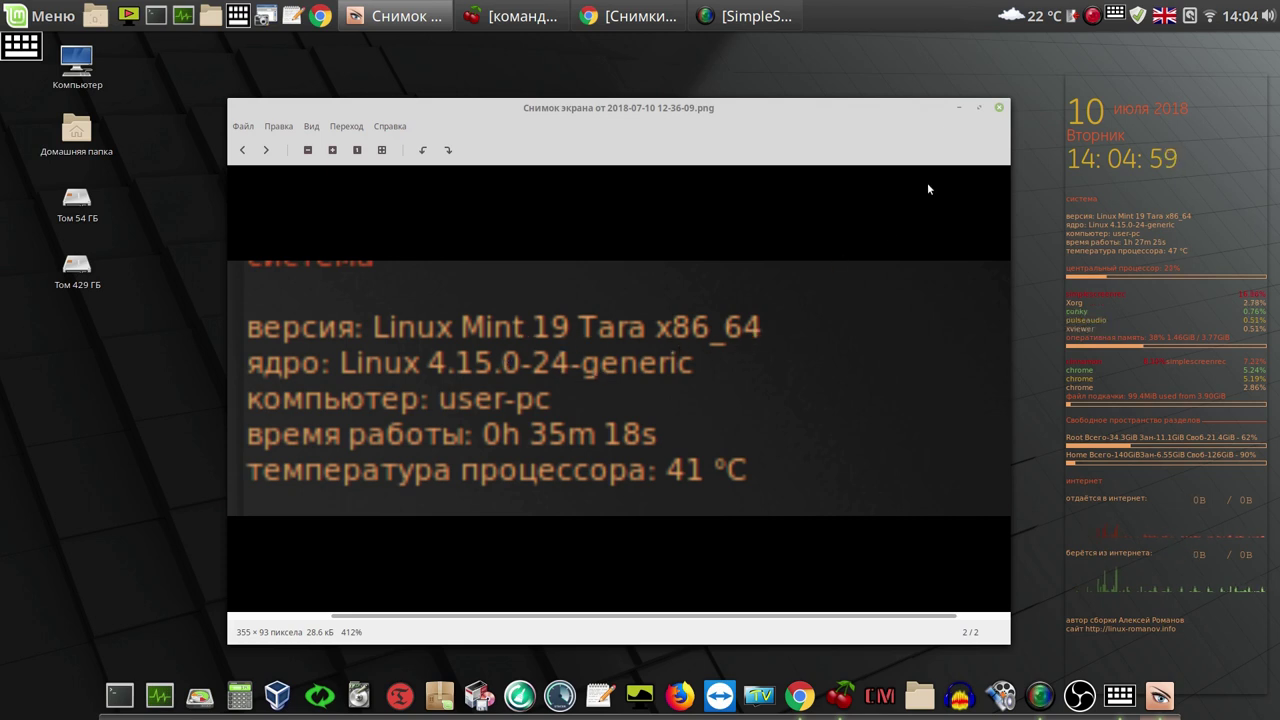
left_click(1001, 108)
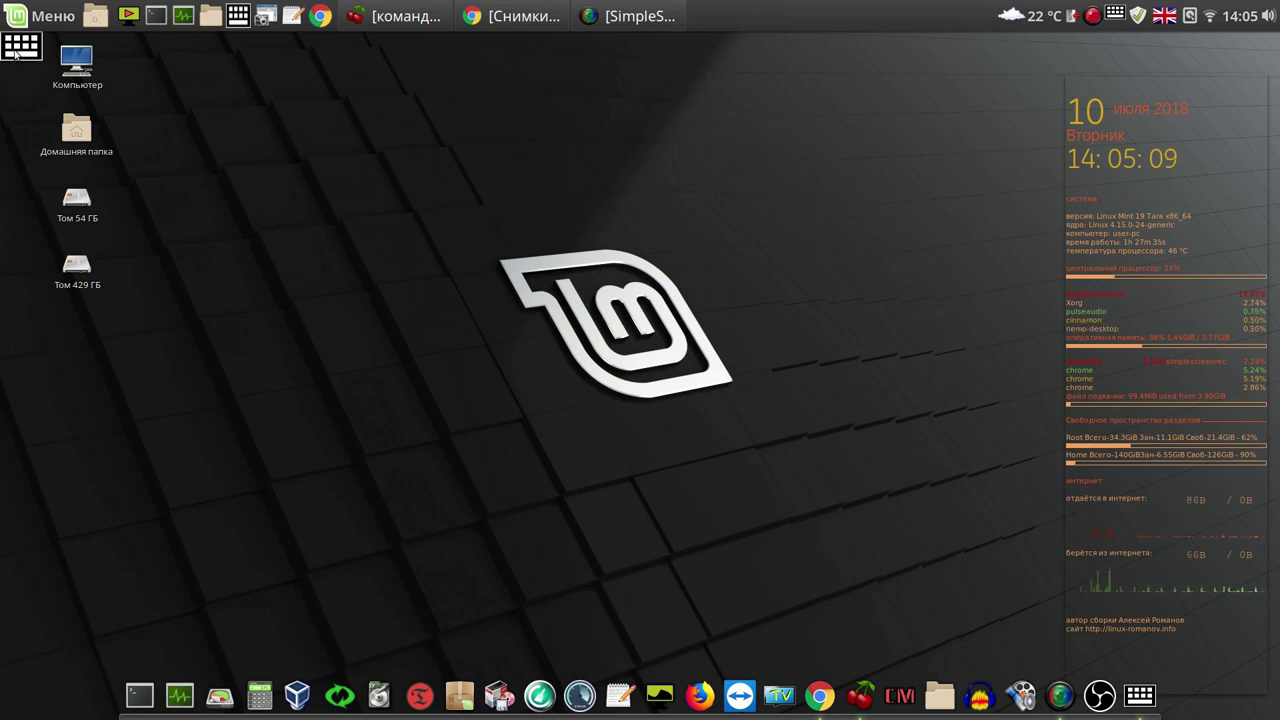
left_click_drag(22, 56, 1230, 116)
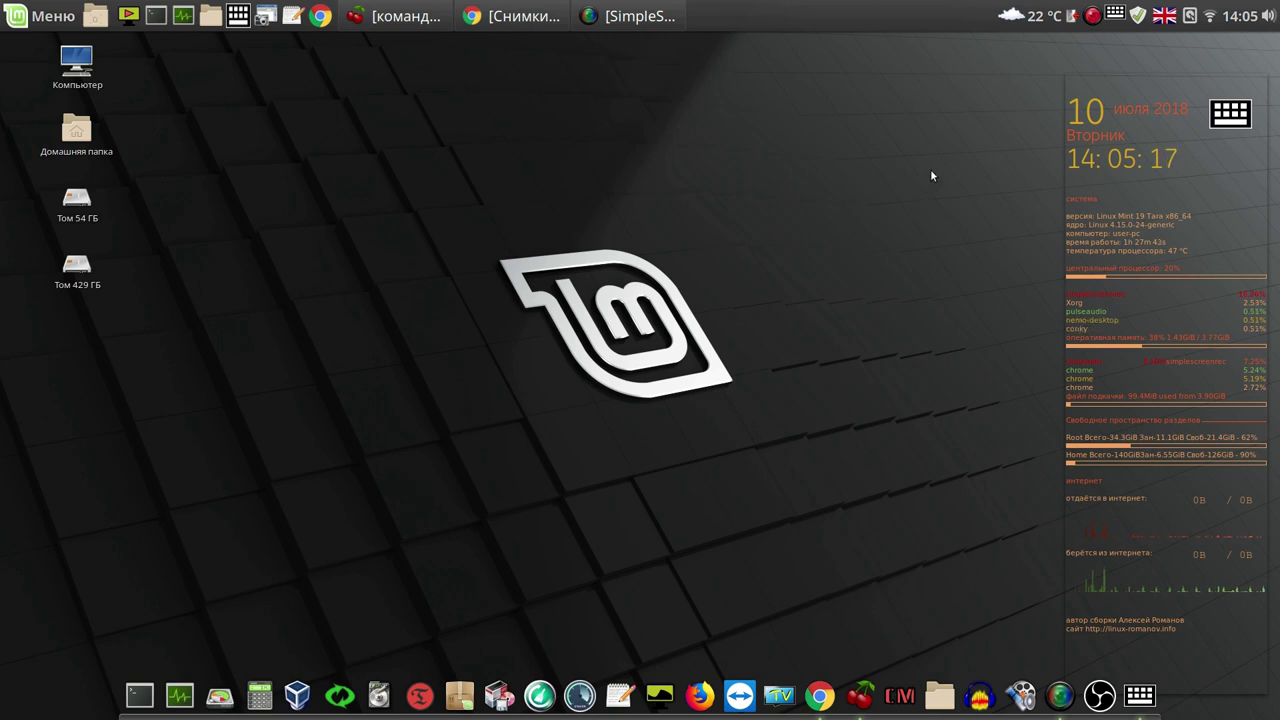
Step: View the current weather forecast and open the weather applet's settings
left_click(1028, 17)
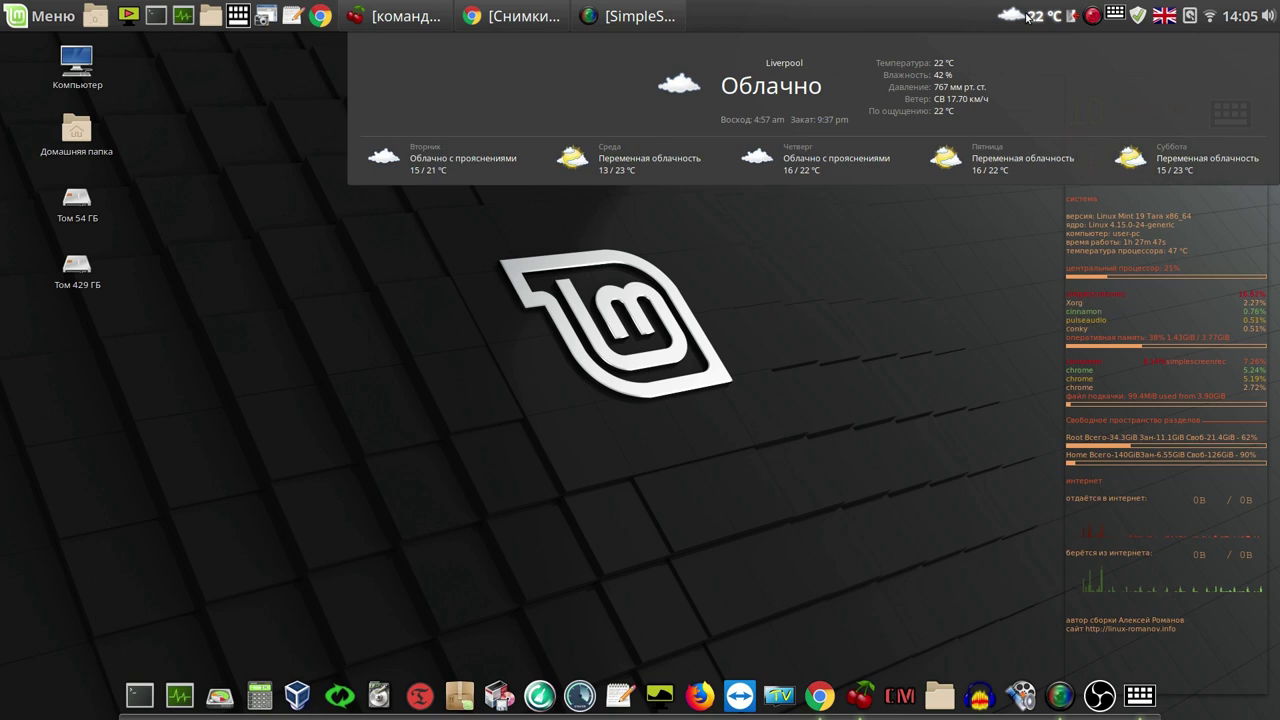
left_click(1028, 17)
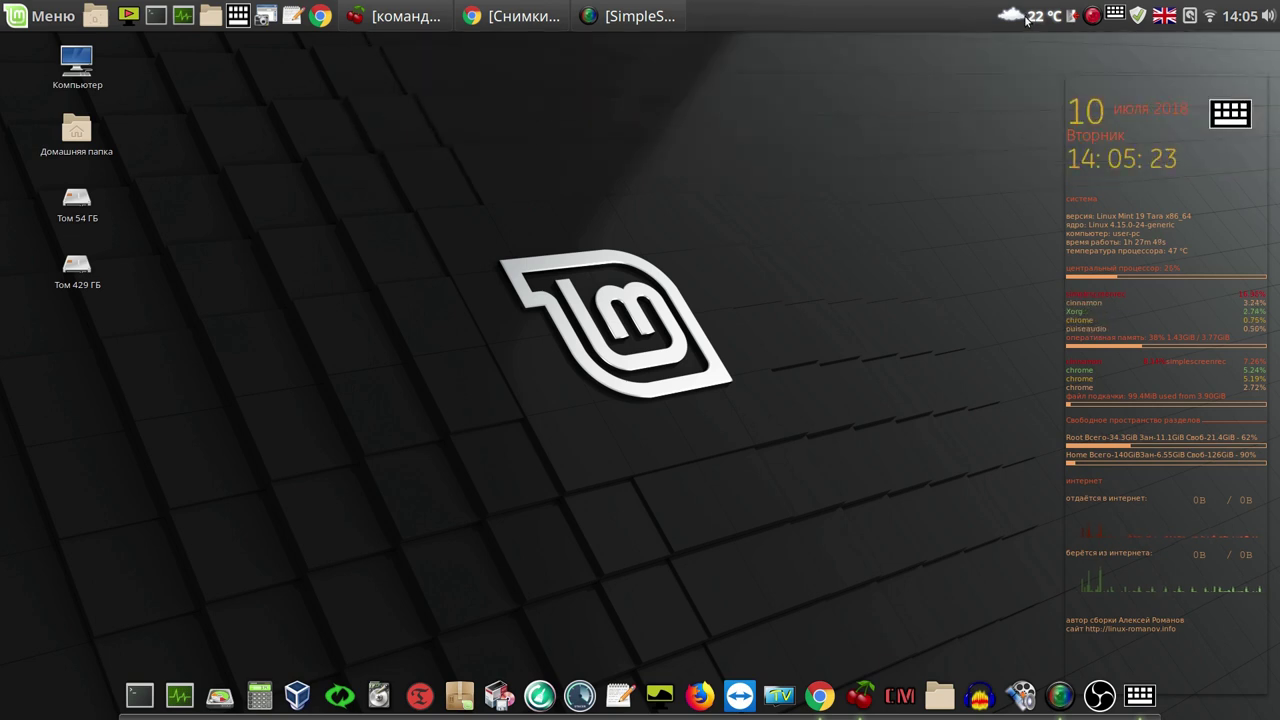
right_click(1028, 21)
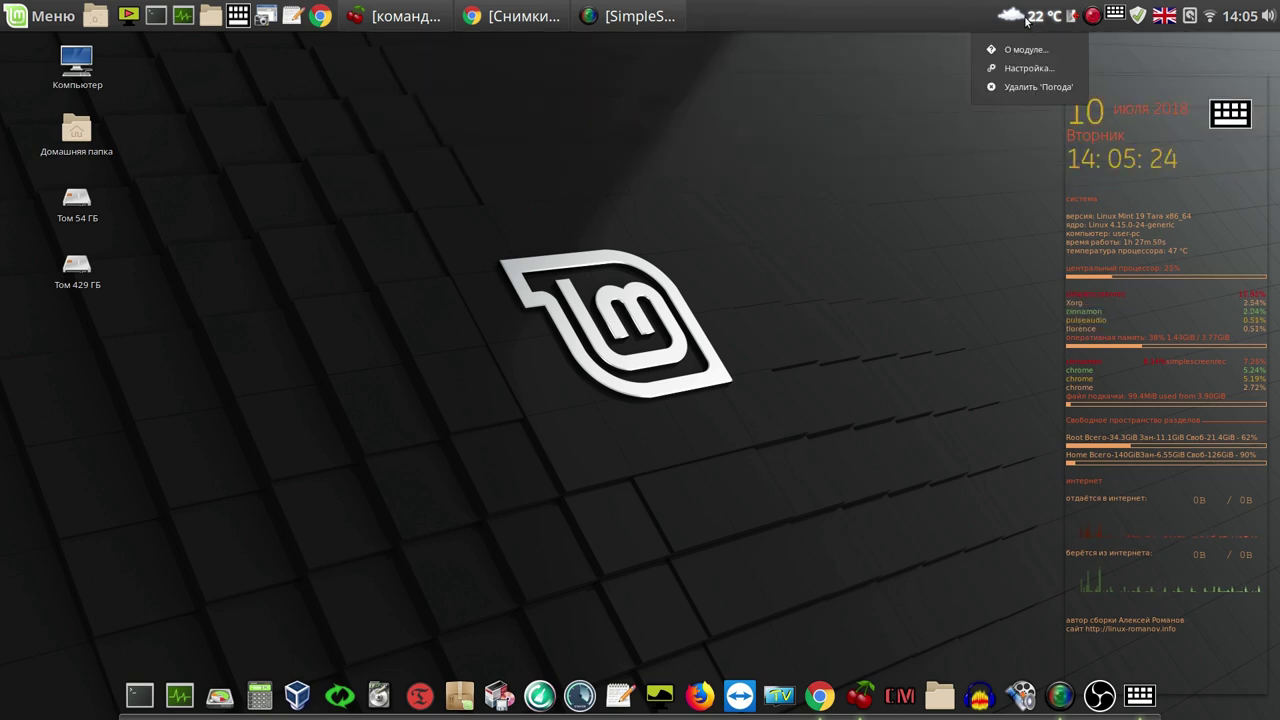
left_click(1033, 70)
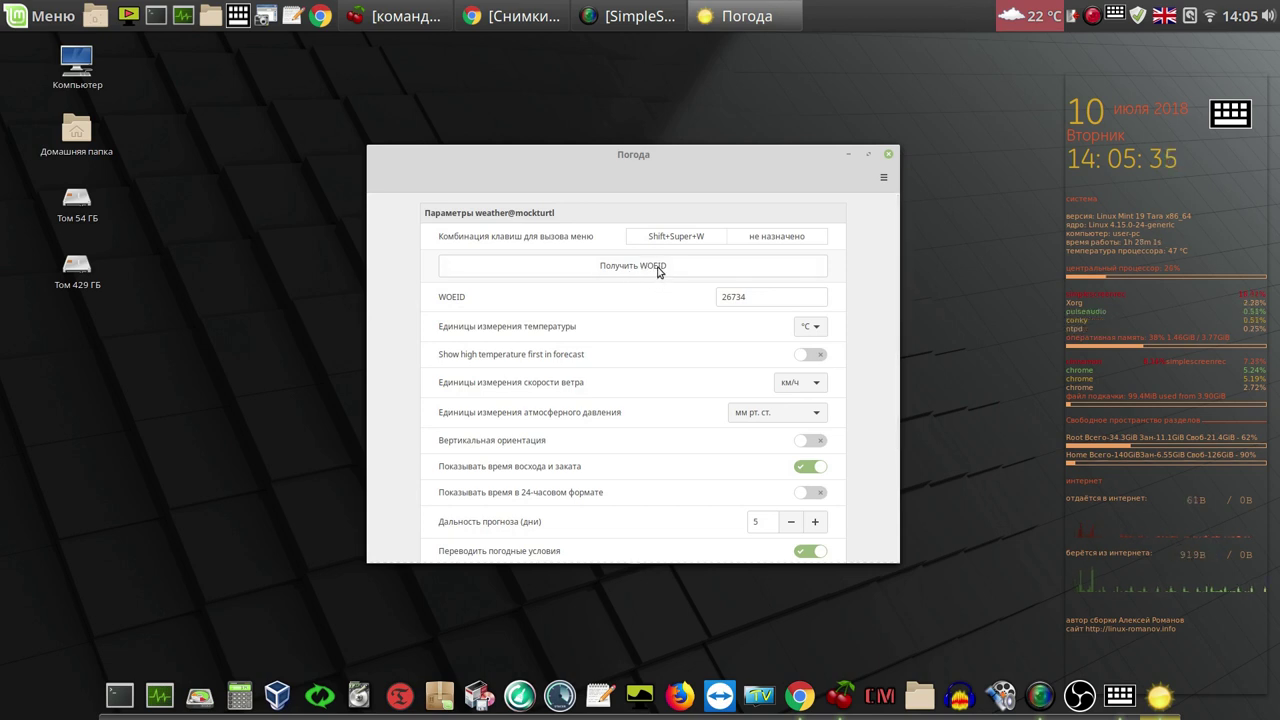
Step: Look up Vladivostok on the WOEID Lookup site and copy its WOEID
left_click(658, 272)
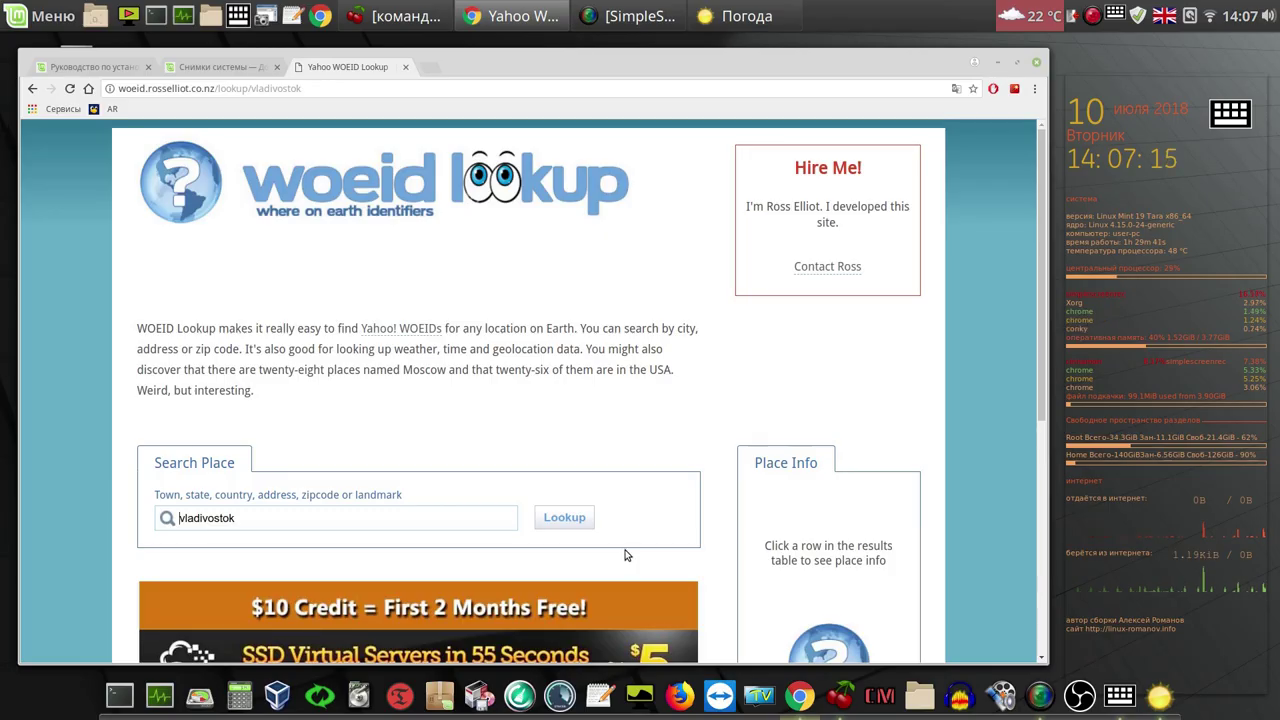
scroll(625, 555, "down", 5)
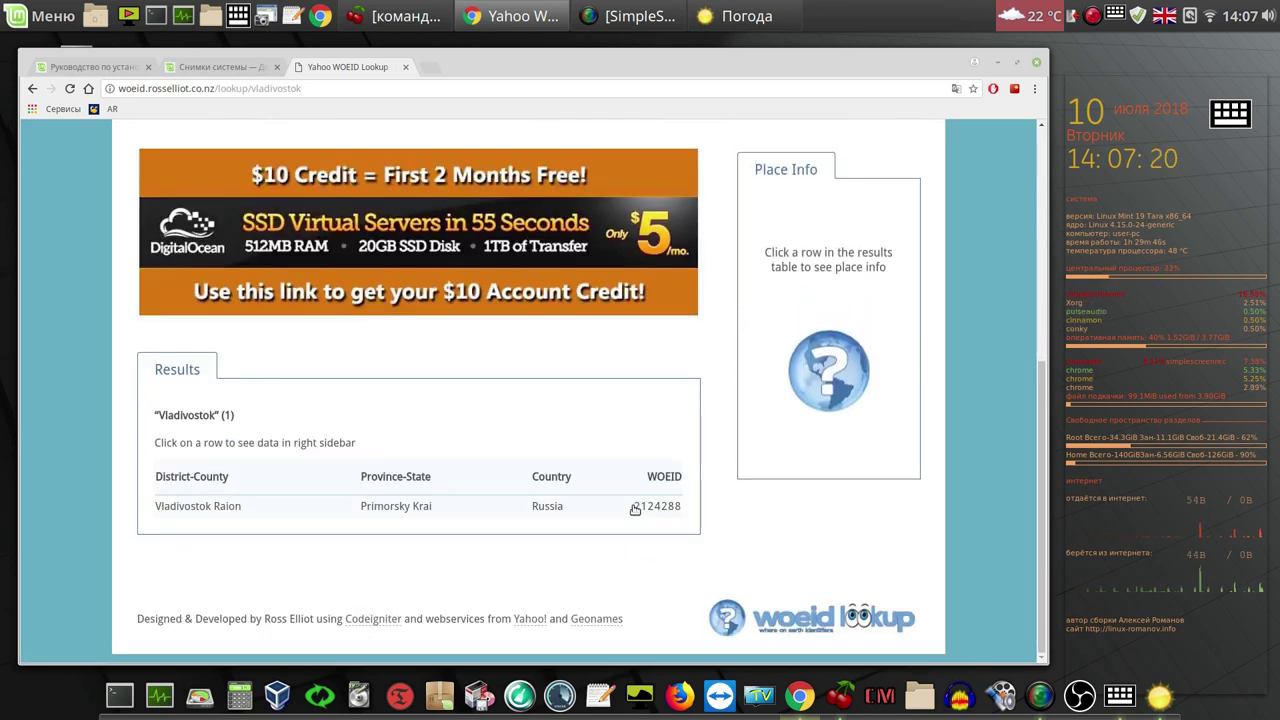
left_click_drag(634, 509, 684, 518)
right_click(663, 509)
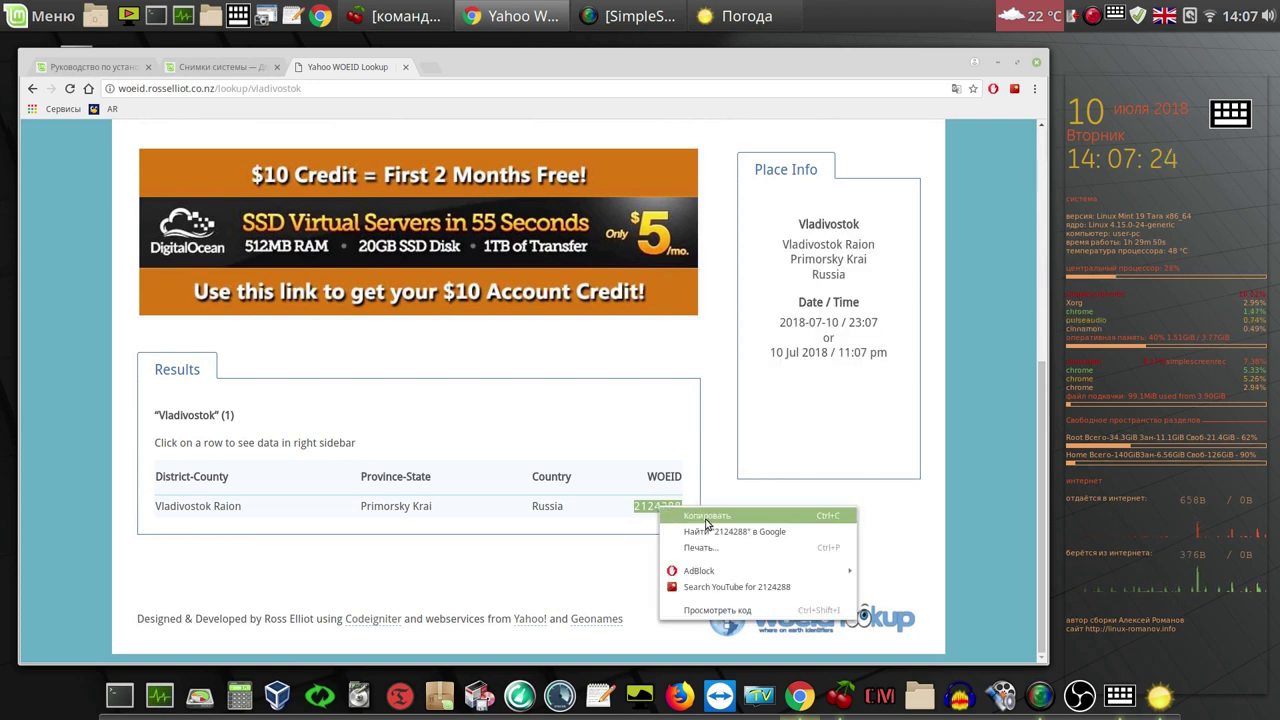
left_click(706, 524)
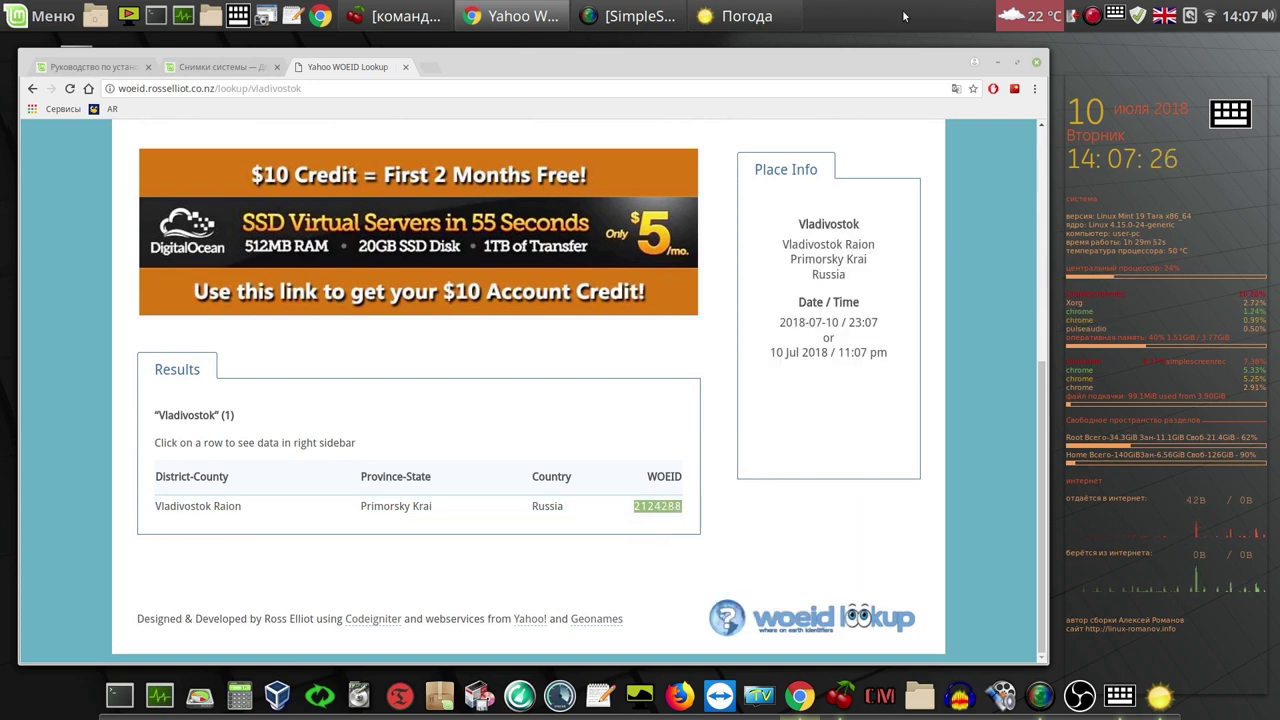
Step: Replace the weather applet's WOEID with 2124288, close its settings and check the Vladivostok forecast
left_click(997, 64)
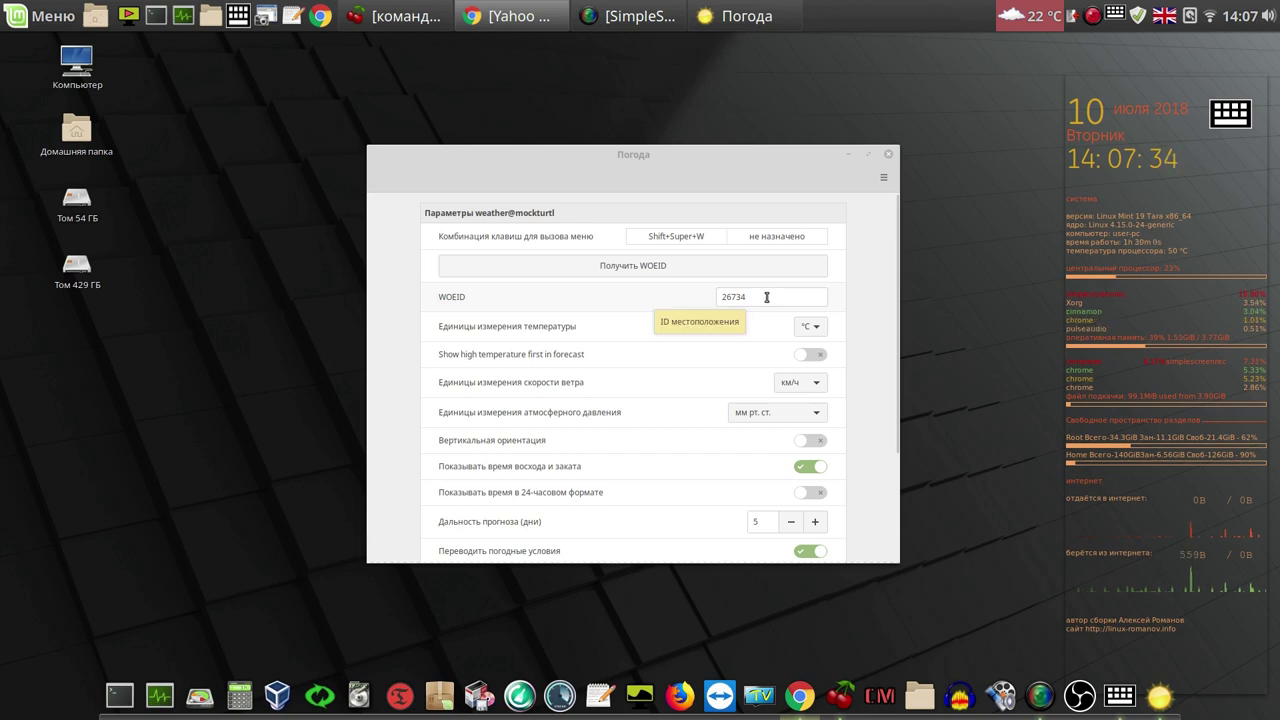
left_click_drag(751, 294, 718, 294)
right_click(729, 299)
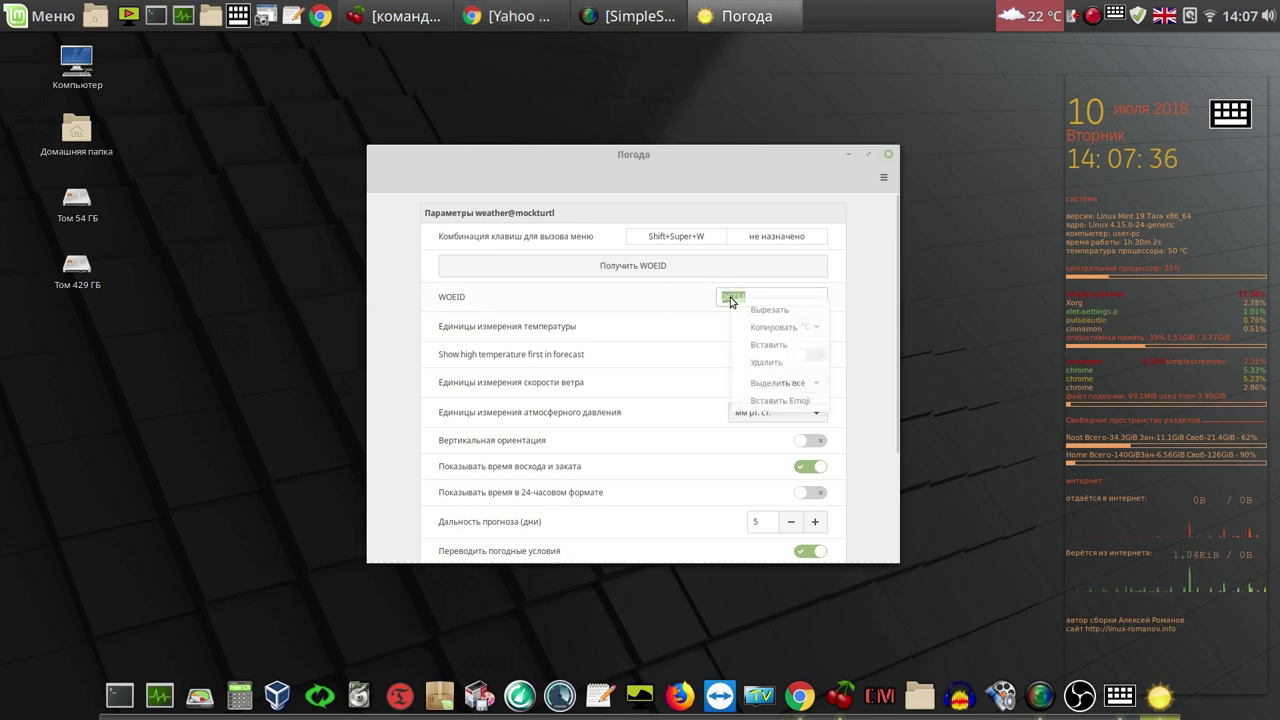
left_click(768, 346)
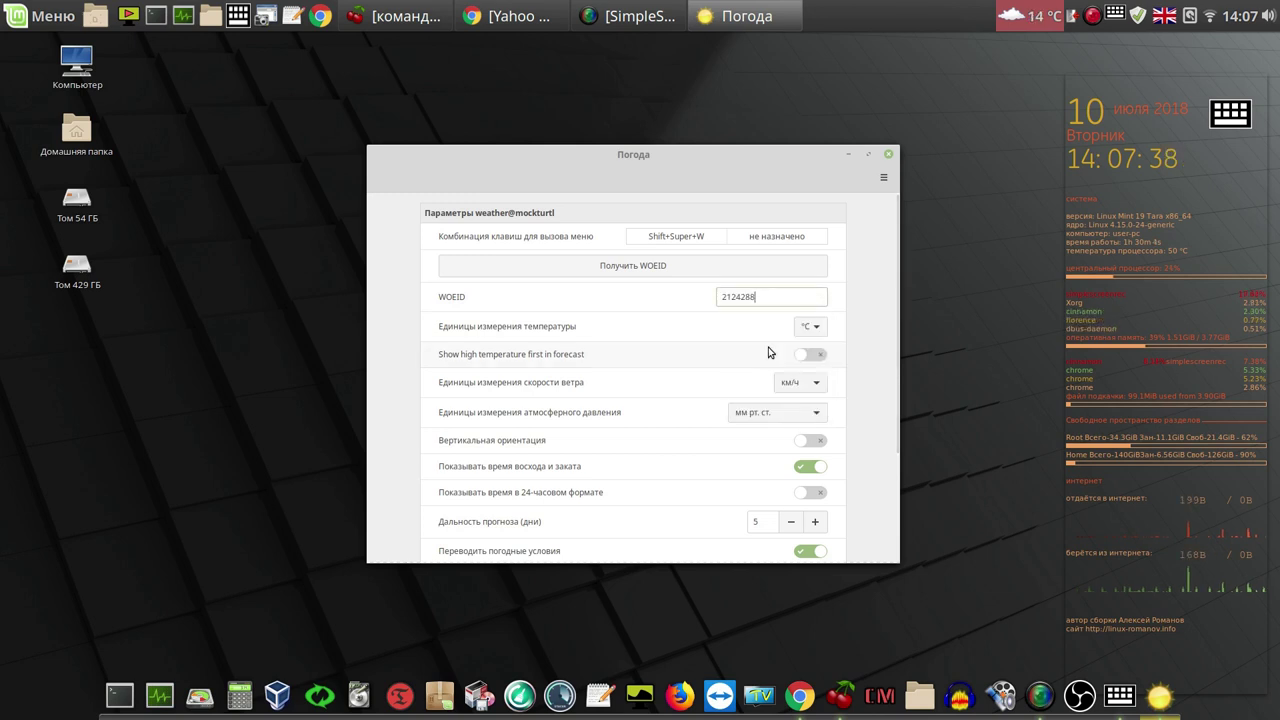
left_click(885, 157)
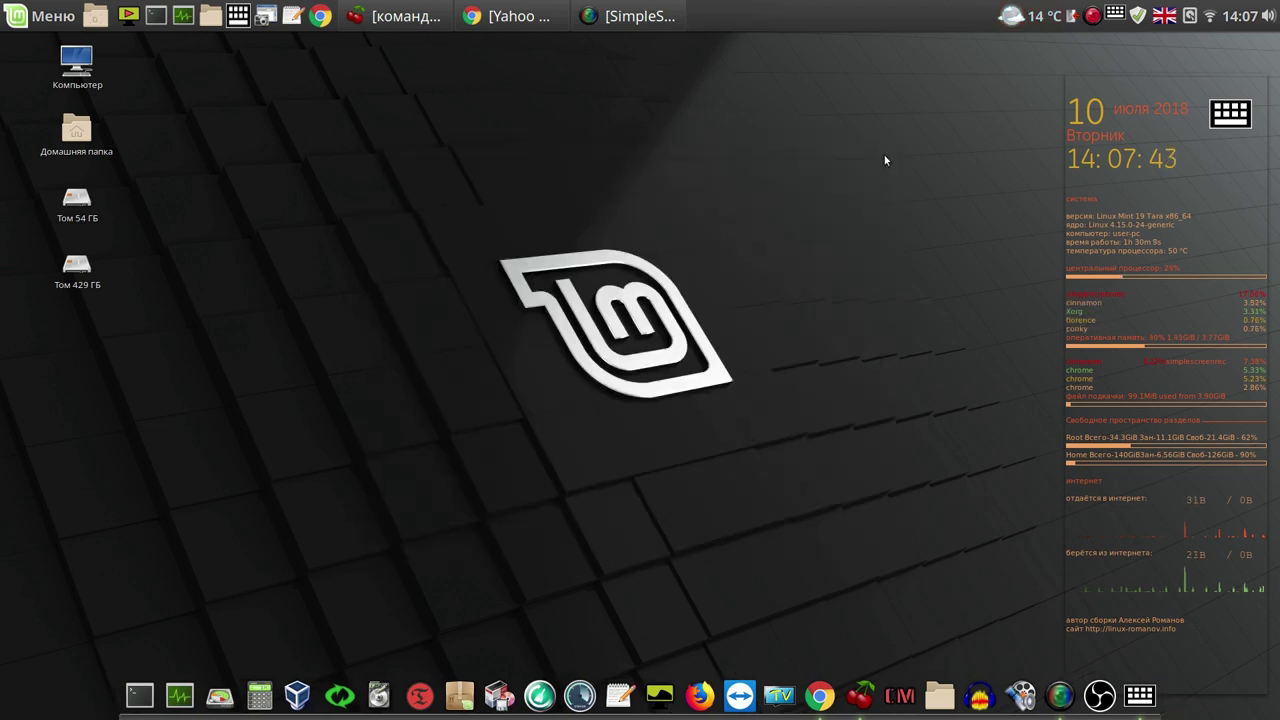
left_click(1008, 16)
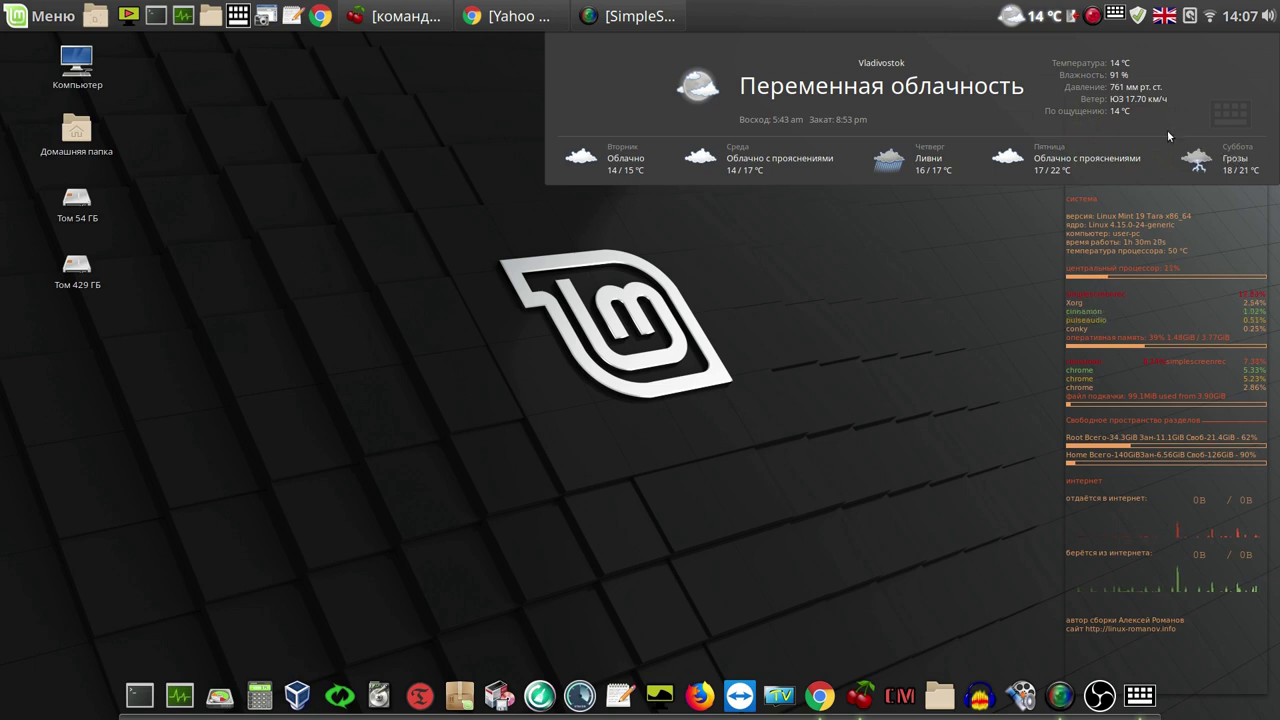
left_click(1035, 18)
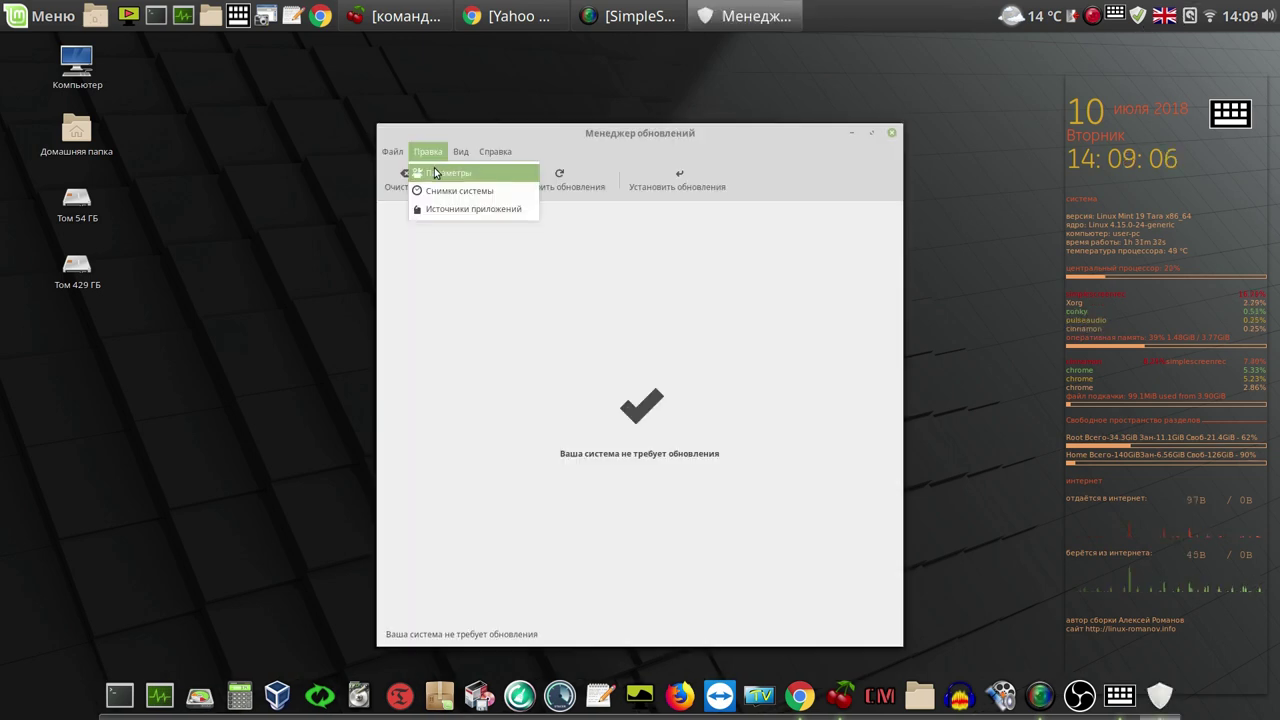
Step: In the Update Manager preferences, disable displaying and selecting updates of level 3 (Крупный) and level 4 (Чувствительный)
left_click(434, 172)
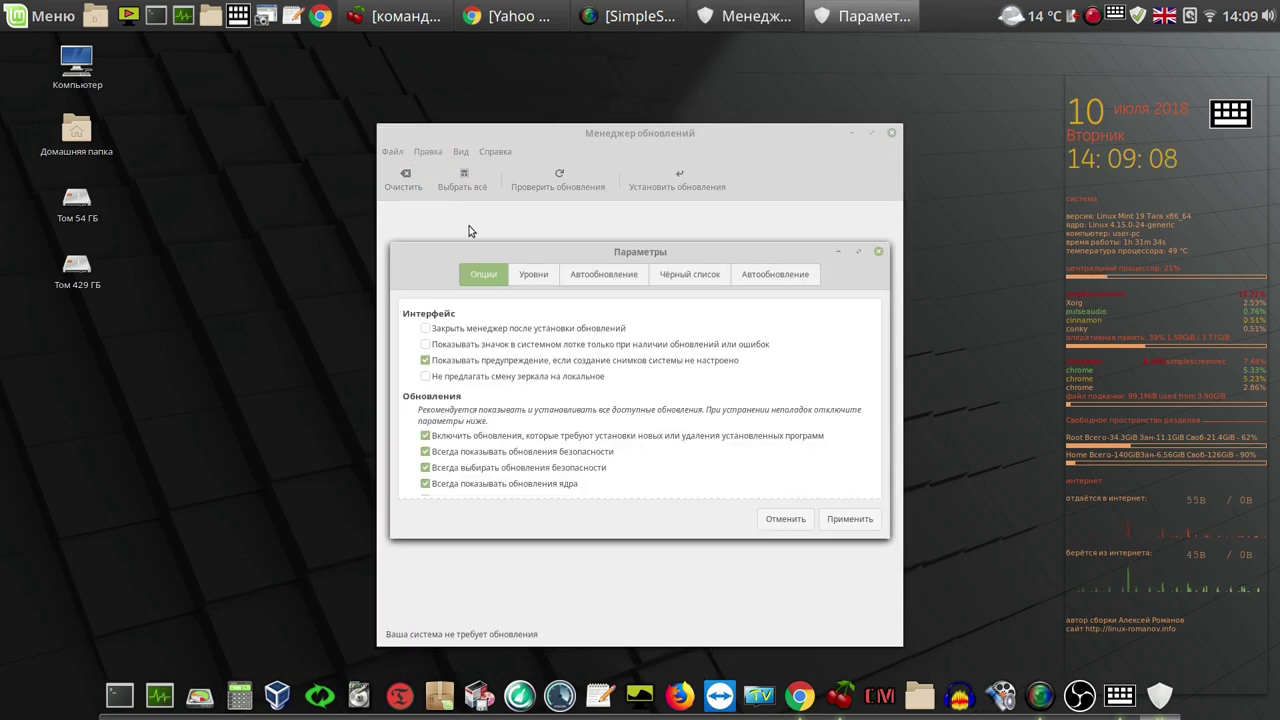
left_click(528, 278)
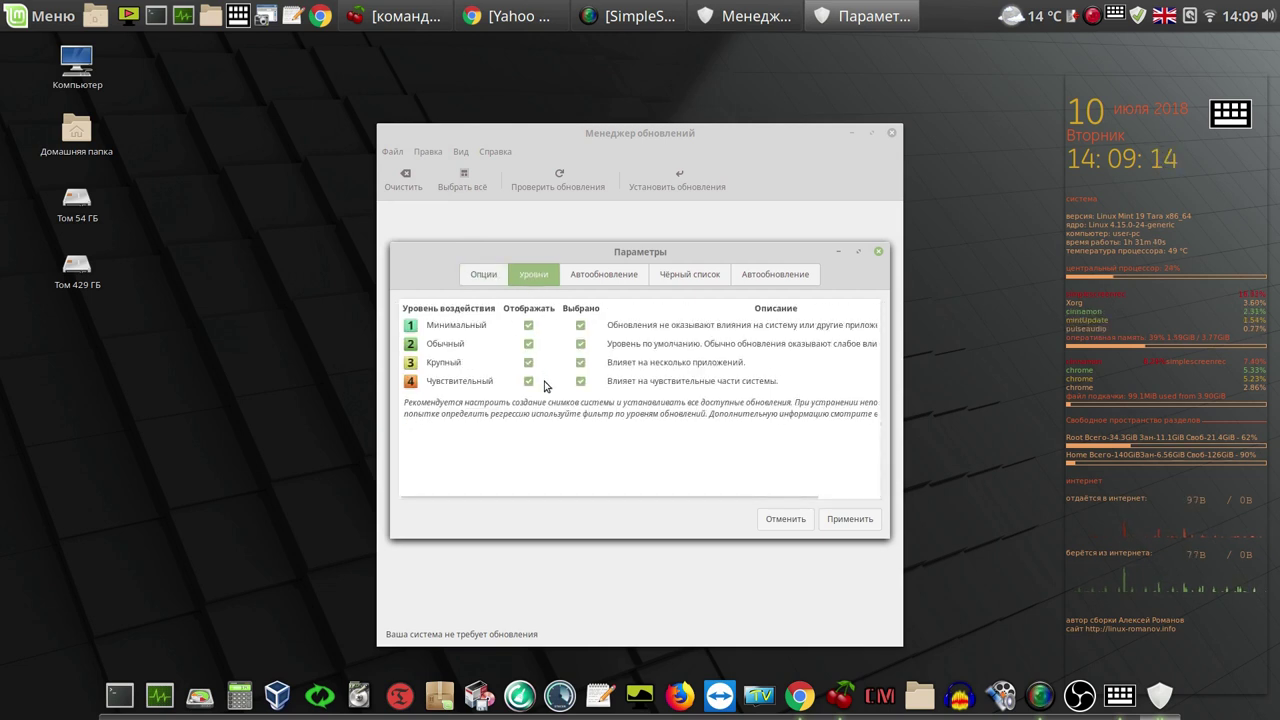
left_click(529, 381)
left_click(578, 365)
left_click(529, 363)
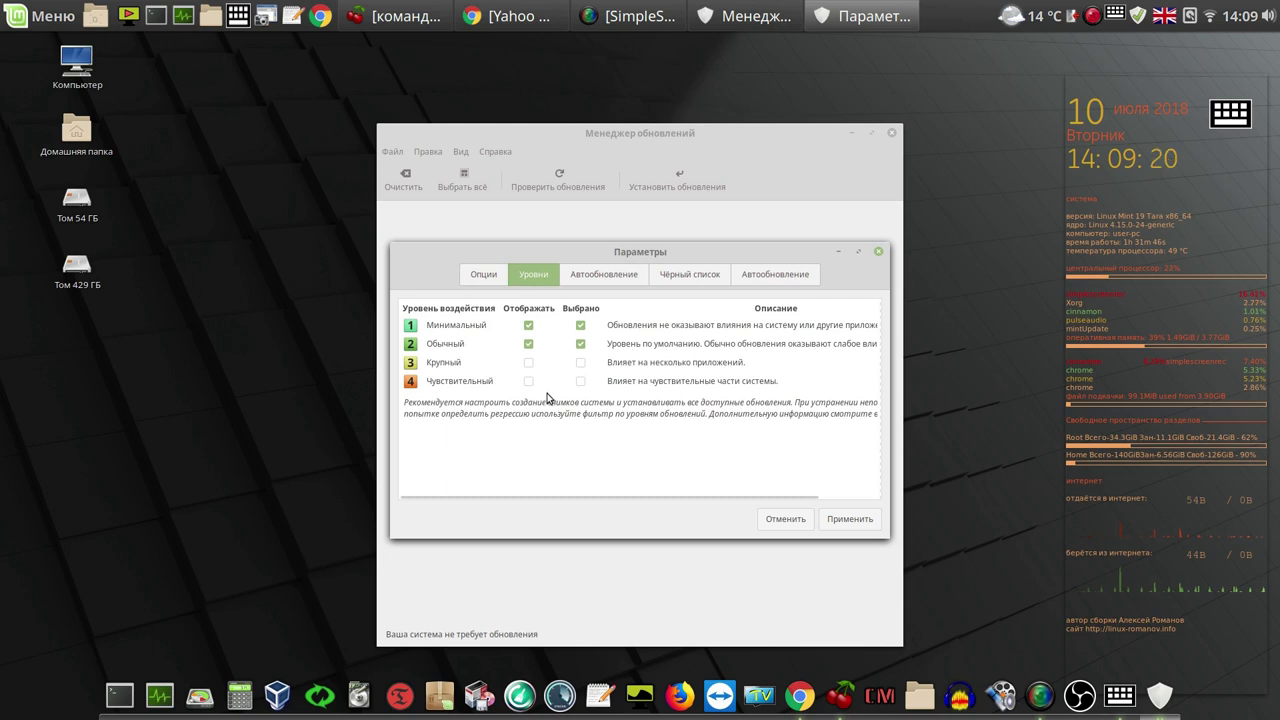
Step: Review the package list refresh schedule and the automatic update installation option, and apply the Update Manager preferences
left_click(605, 286)
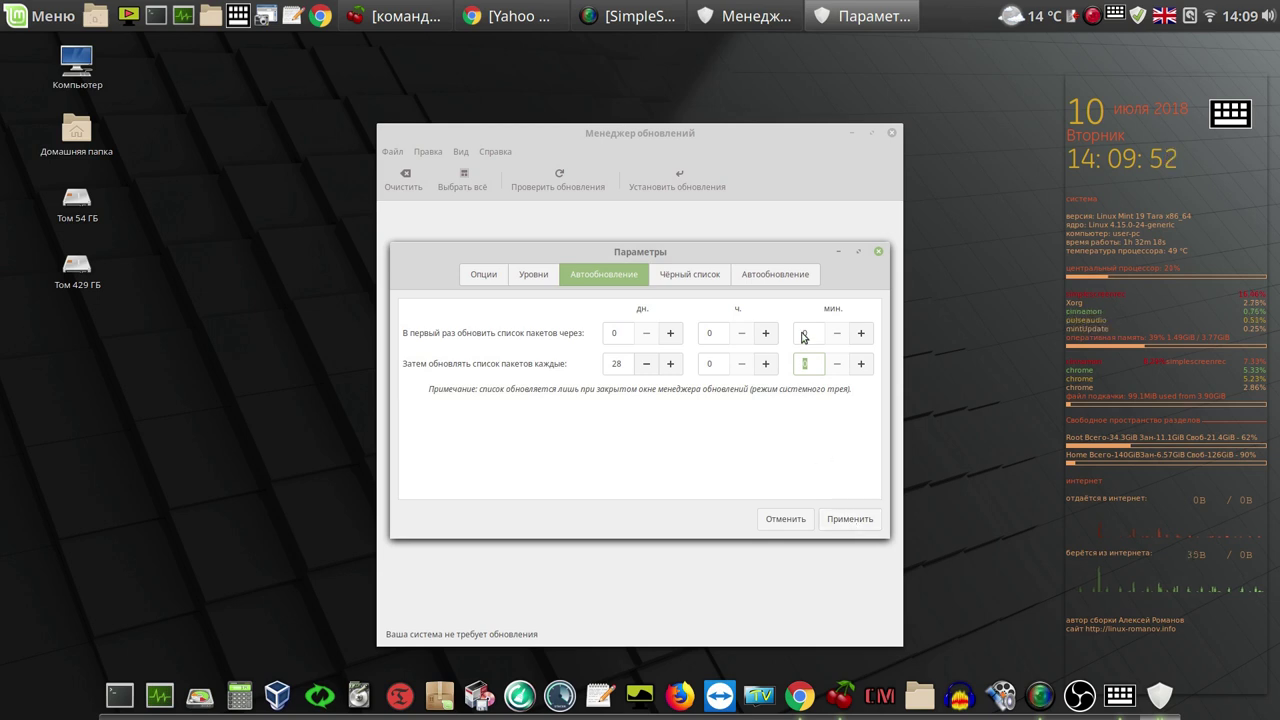
left_click(784, 277)
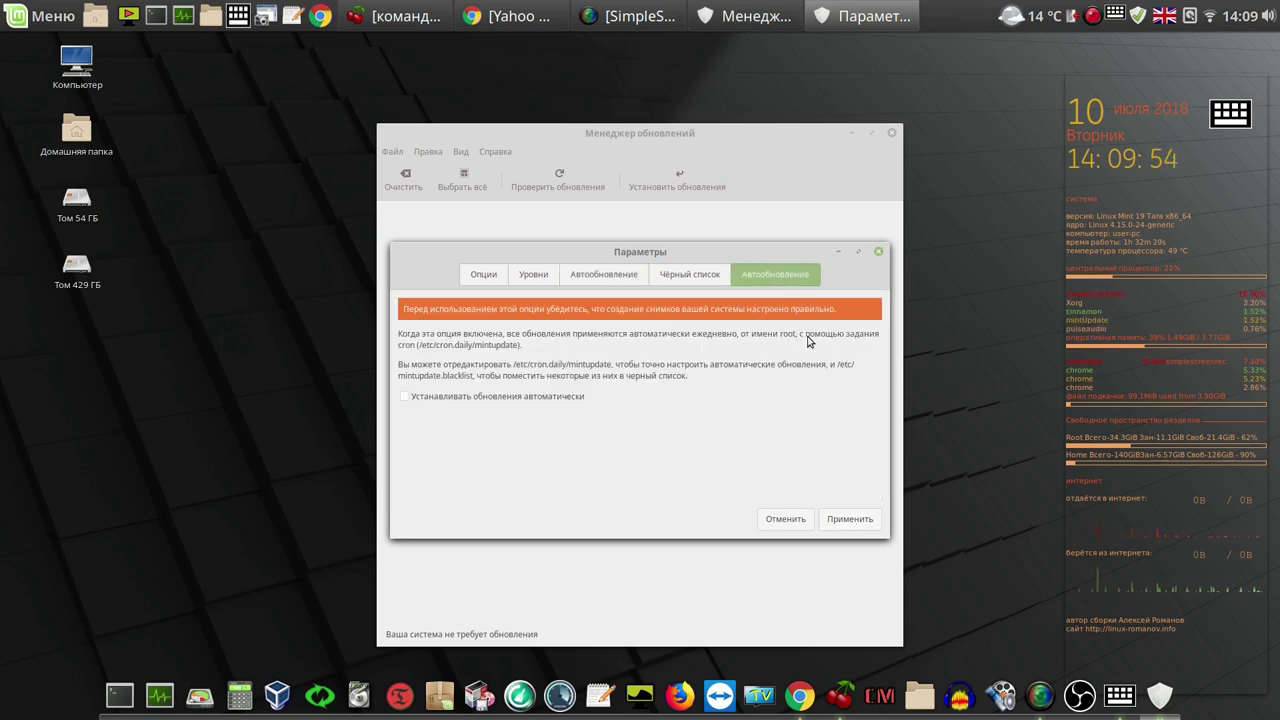
left_click(867, 520)
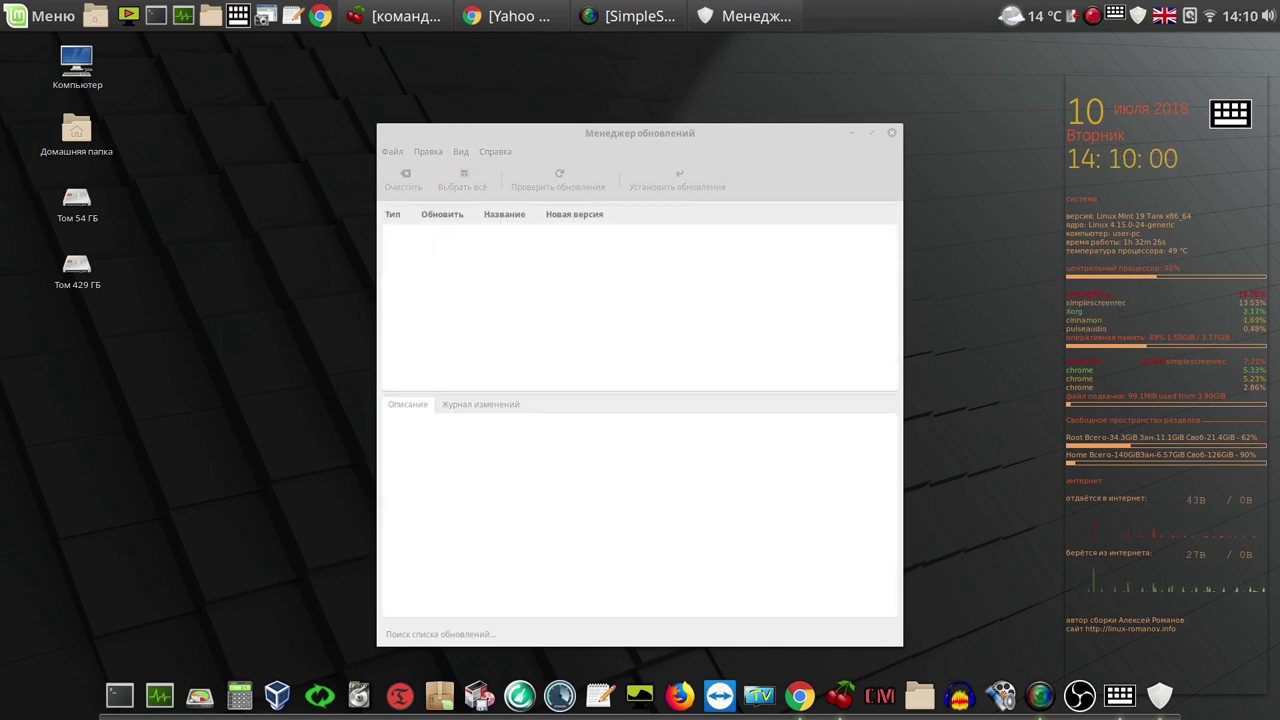
Step: Open the florence on-screen keyboard from its floating icon and close it
left_click(1228, 118)
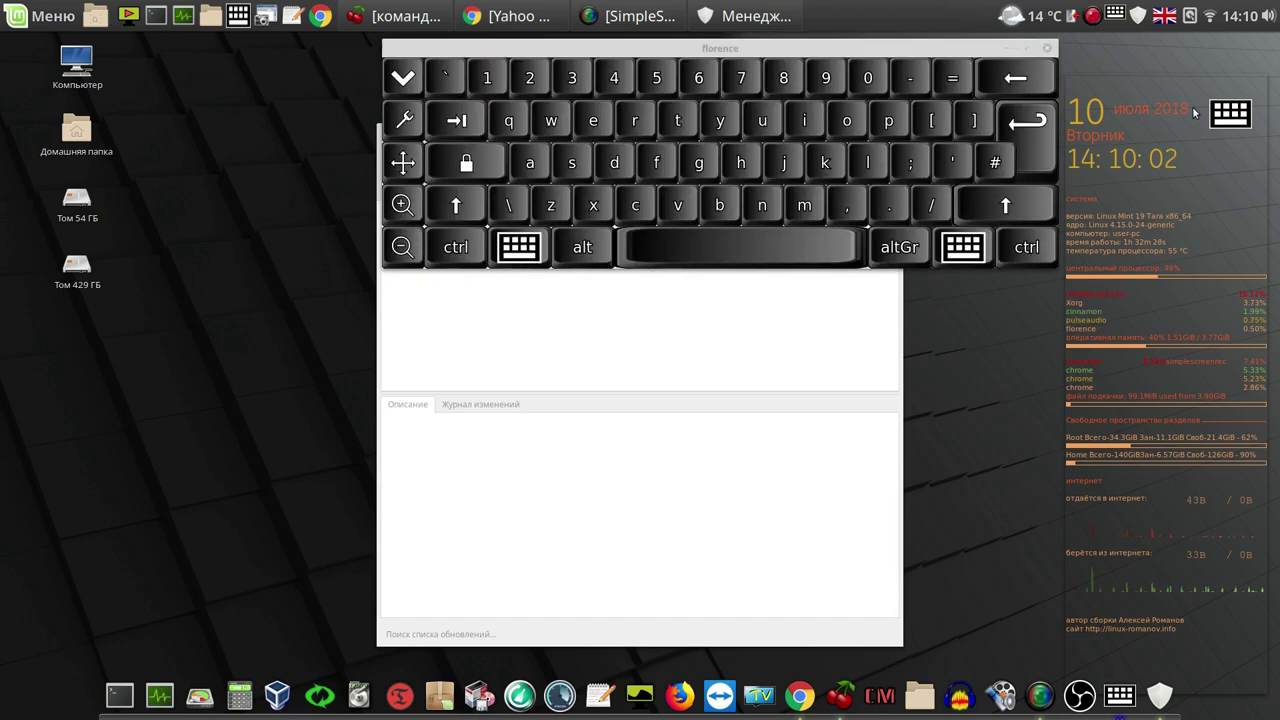
left_click(1044, 47)
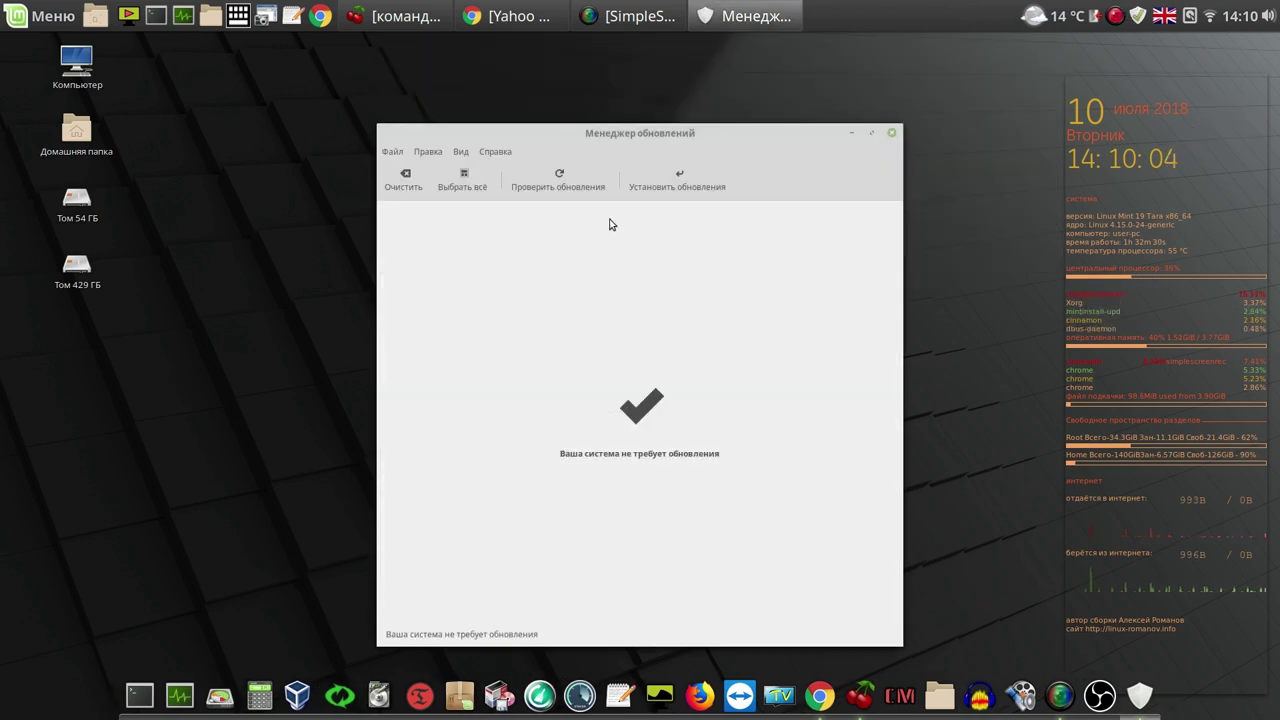
Step: Open the Software Sources (Источники приложений) from the Update Manager and authenticate with the account password
left_click(428, 152)
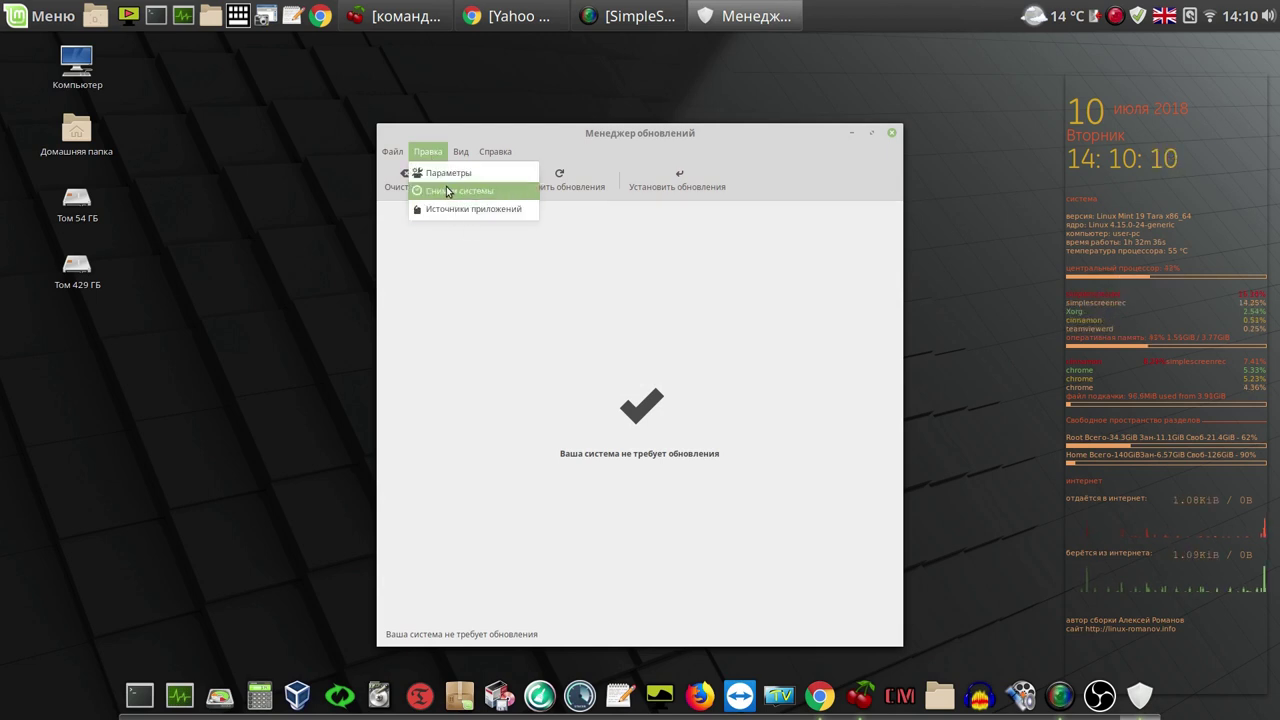
mouse_move(453, 153)
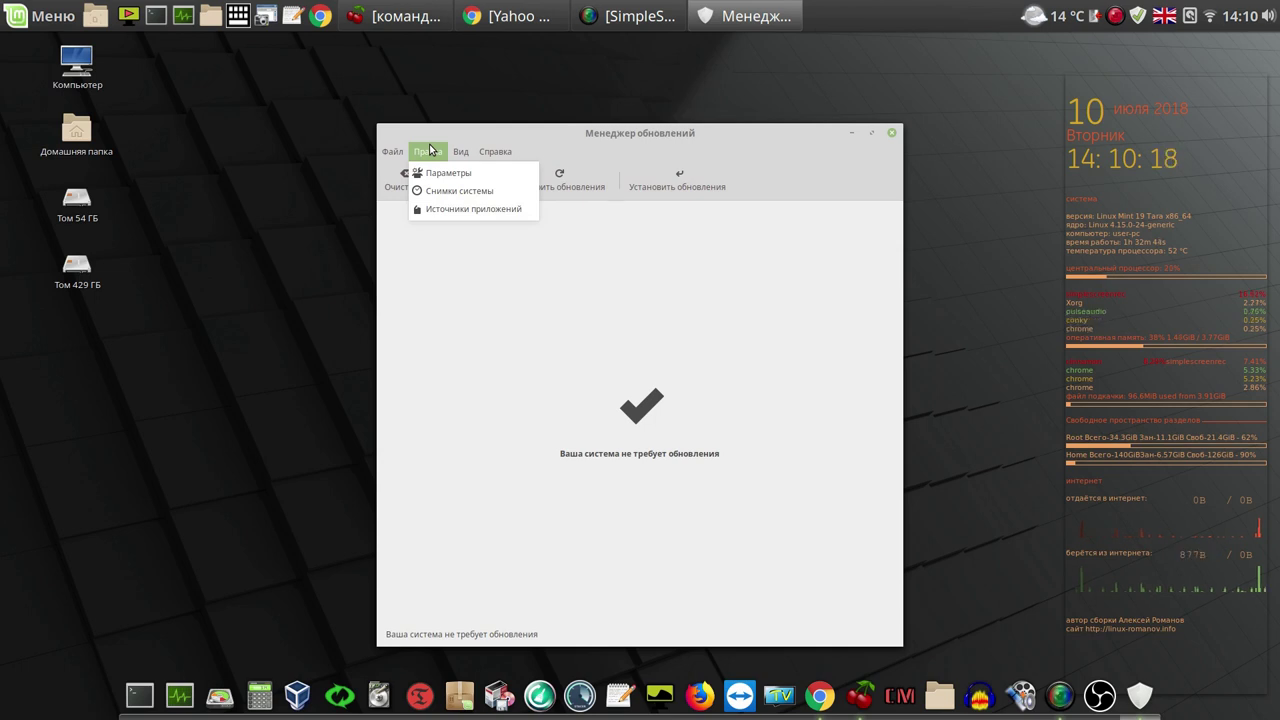
left_click(474, 217)
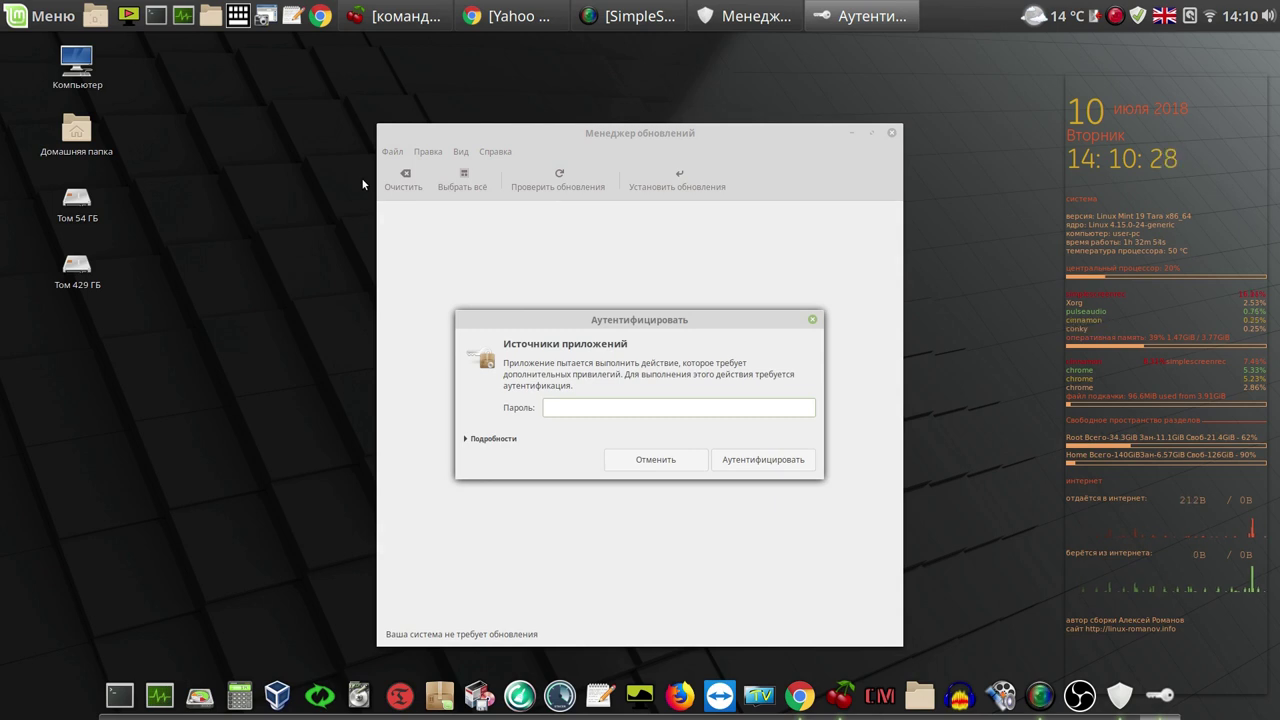
type("•")
left_click(757, 463)
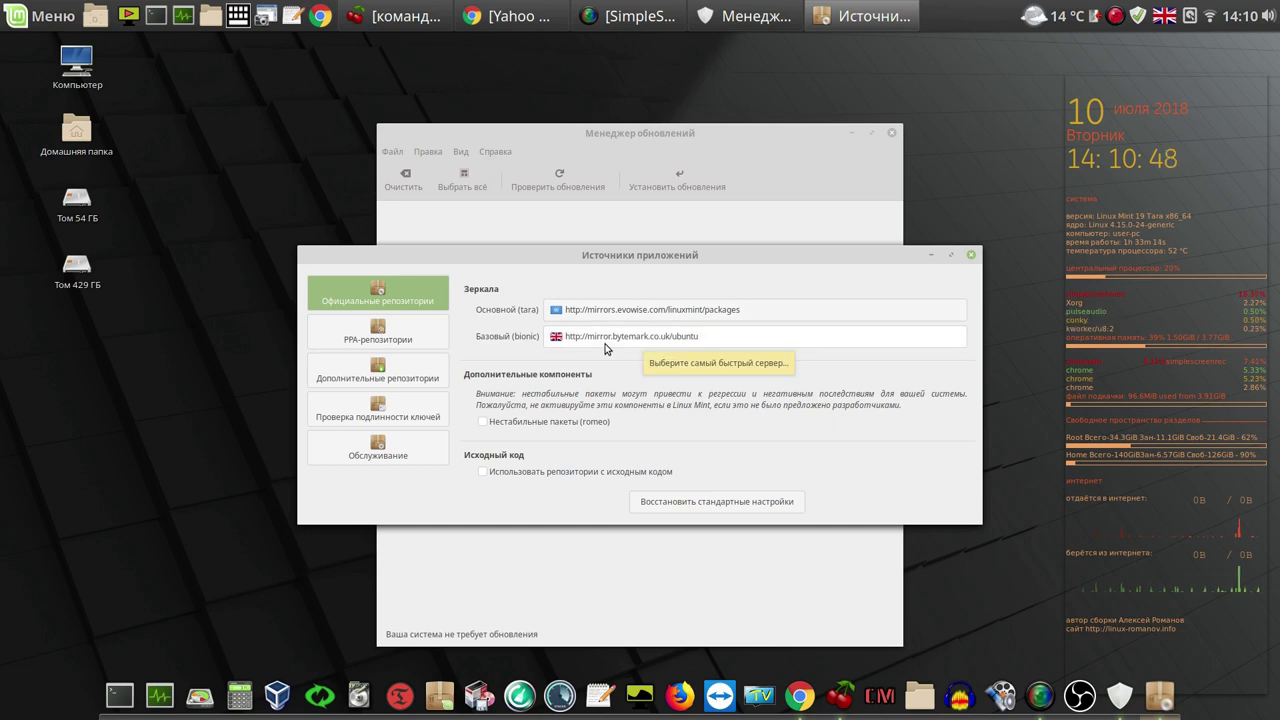
Step: Set the main (tara) repository mirror to University of Kent UK Mirror Service
left_click(633, 311)
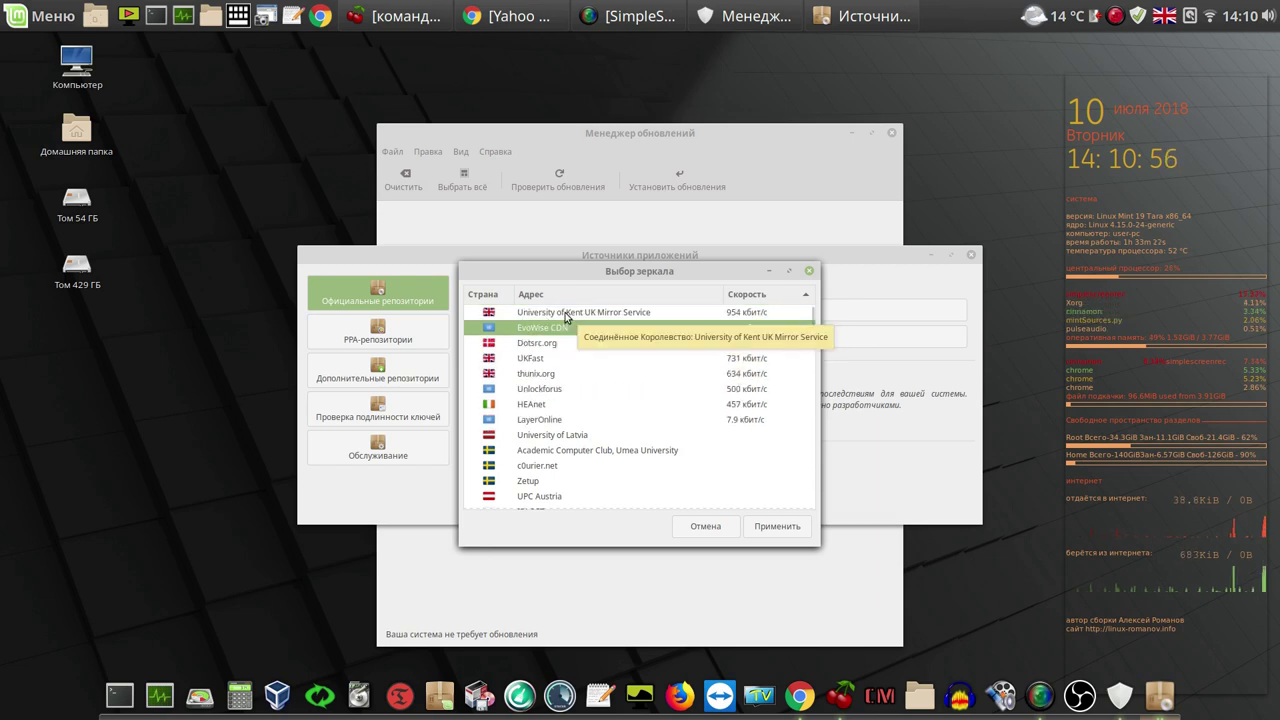
left_click(566, 311)
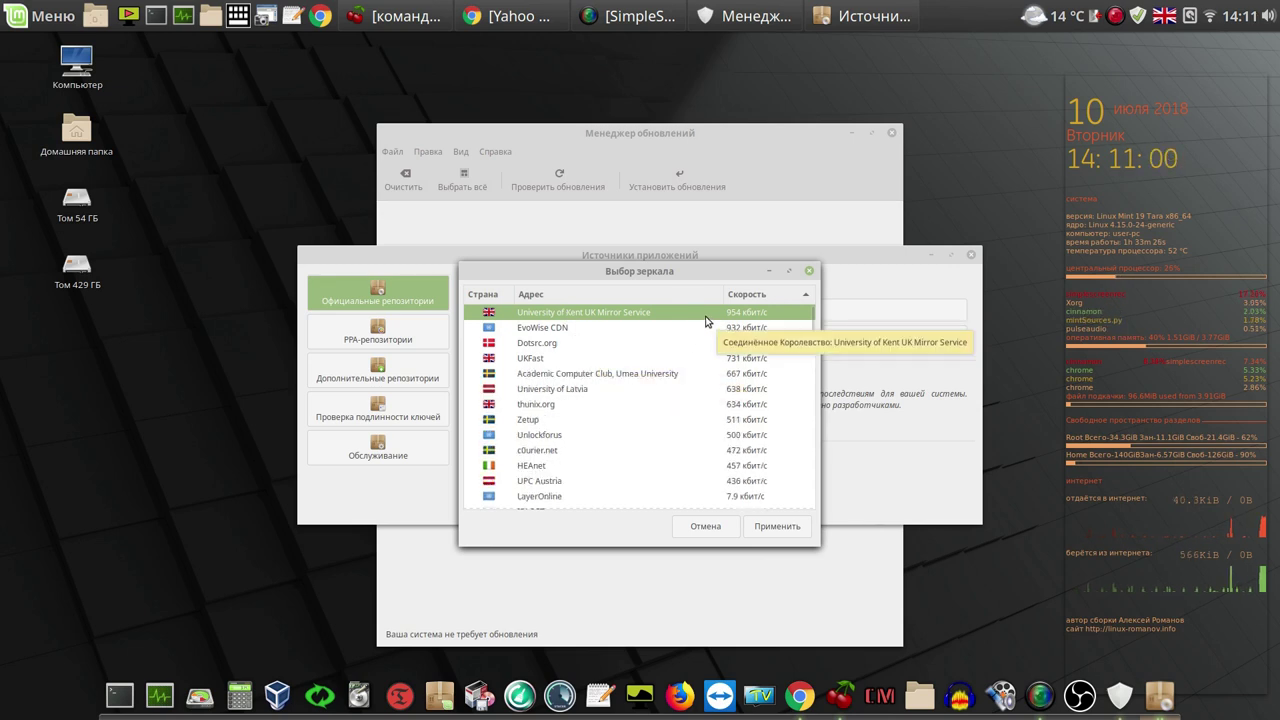
left_click(786, 529)
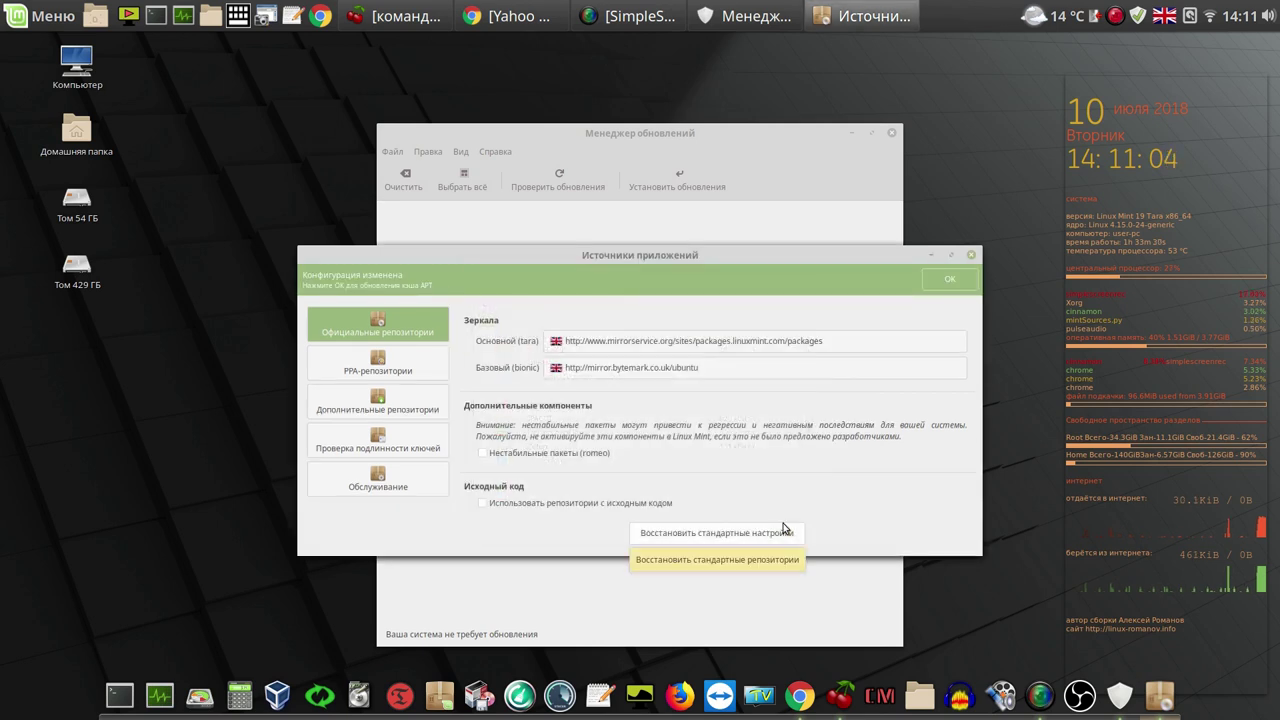
left_click(670, 372)
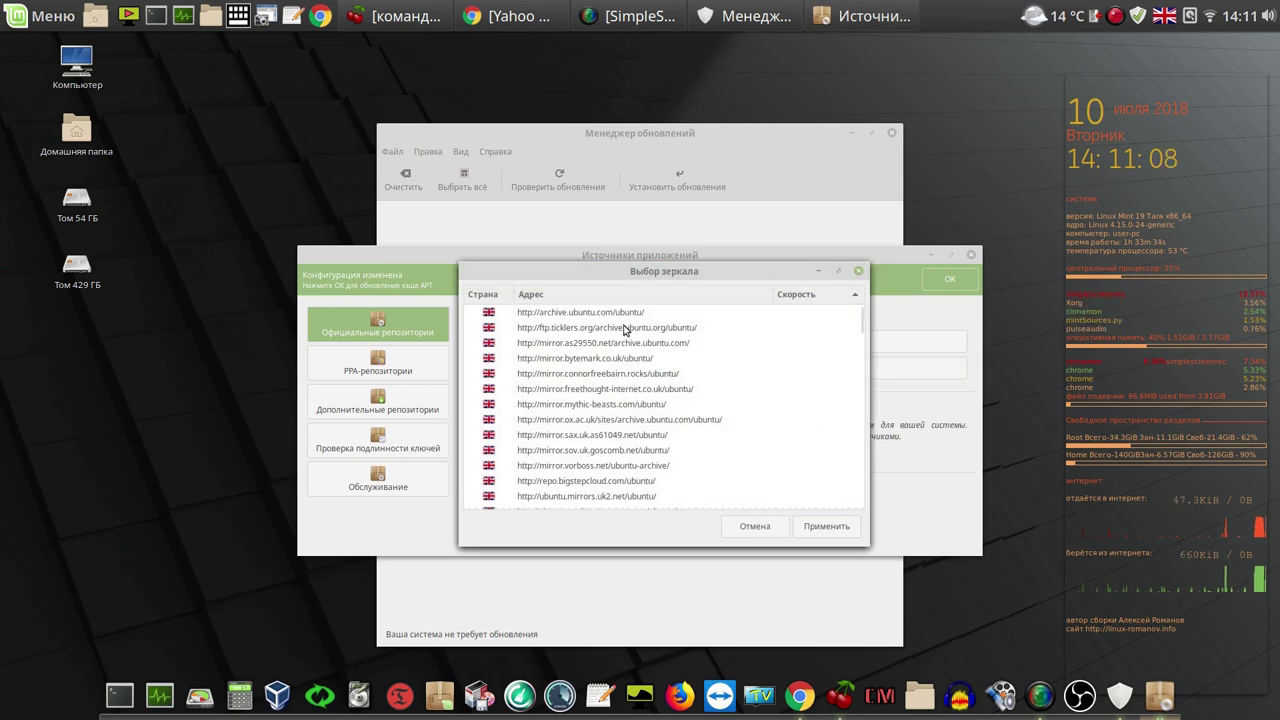
left_click(613, 312)
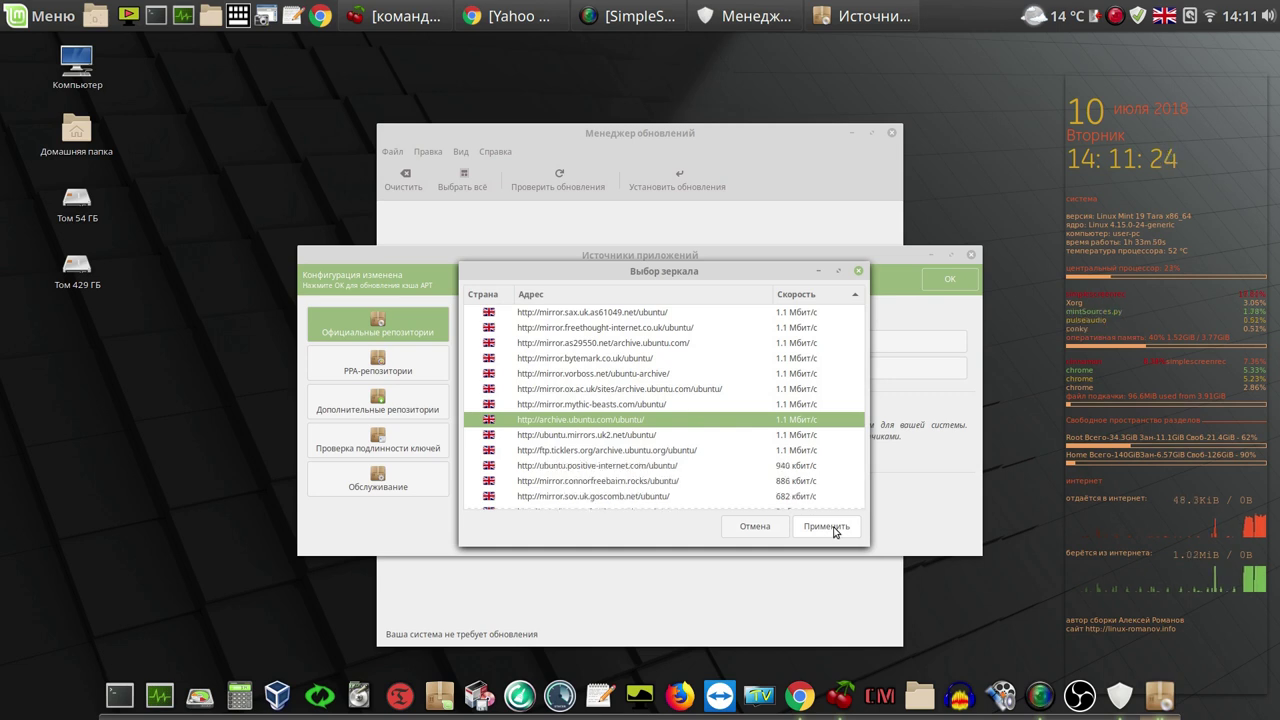
left_click(834, 527)
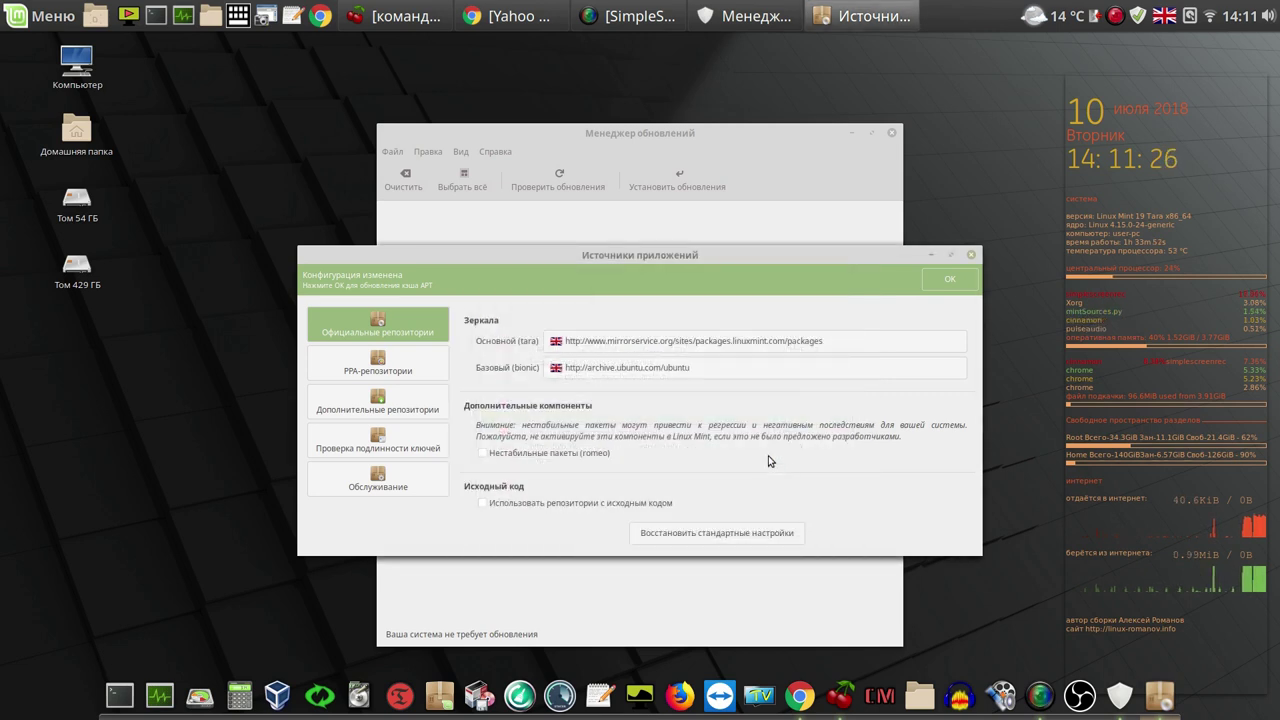
Step: Update the APT cache for the changed mirrors and check for updates in the Update Manager, closing both windows
left_click(950, 280)
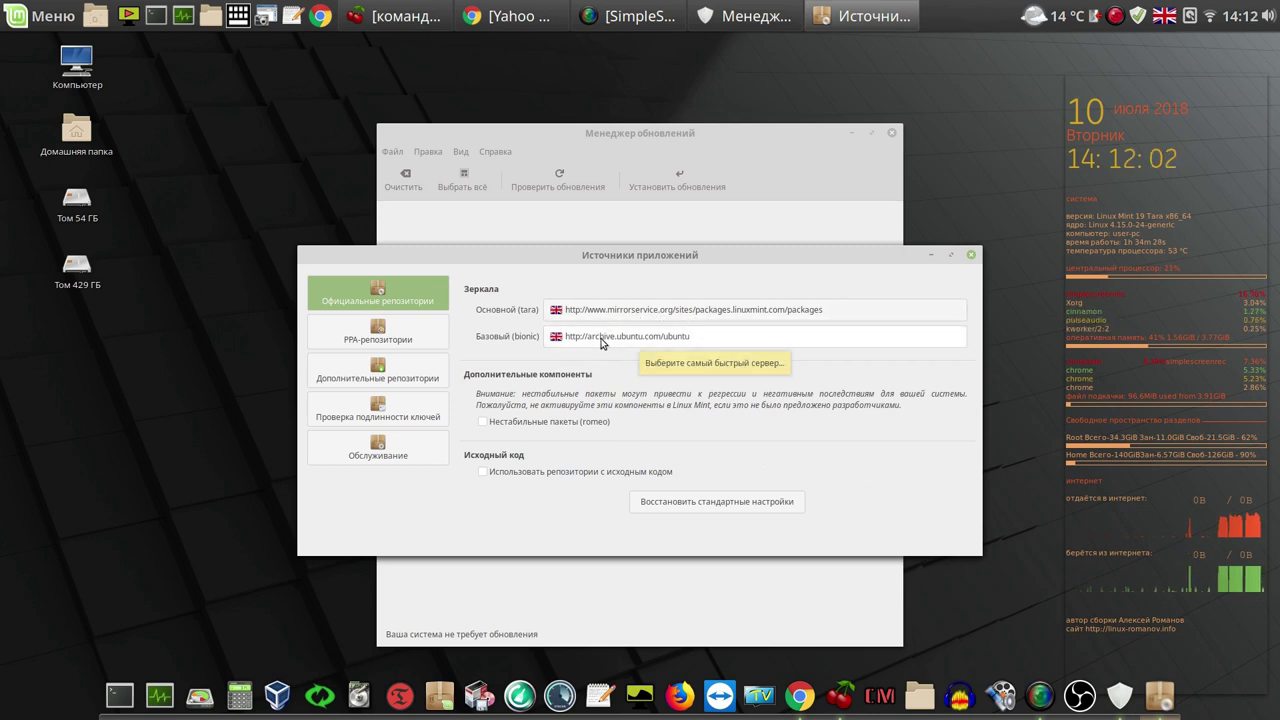
left_click(971, 257)
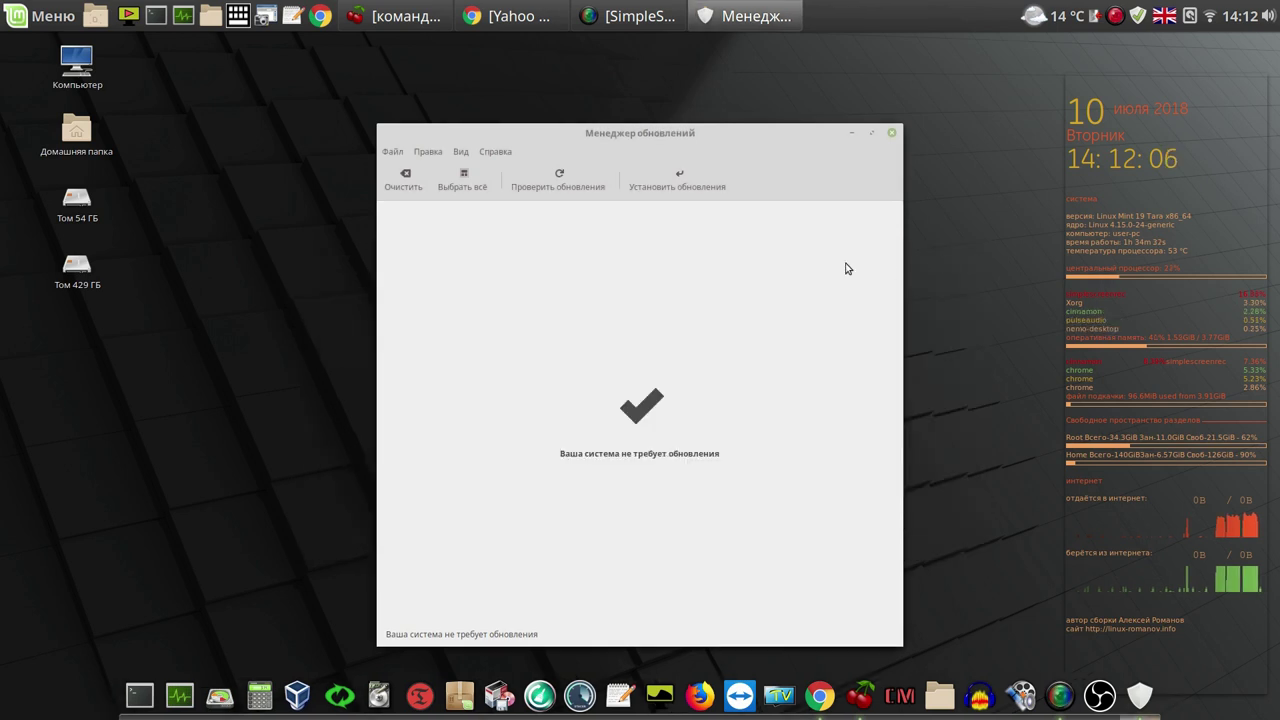
left_click(573, 181)
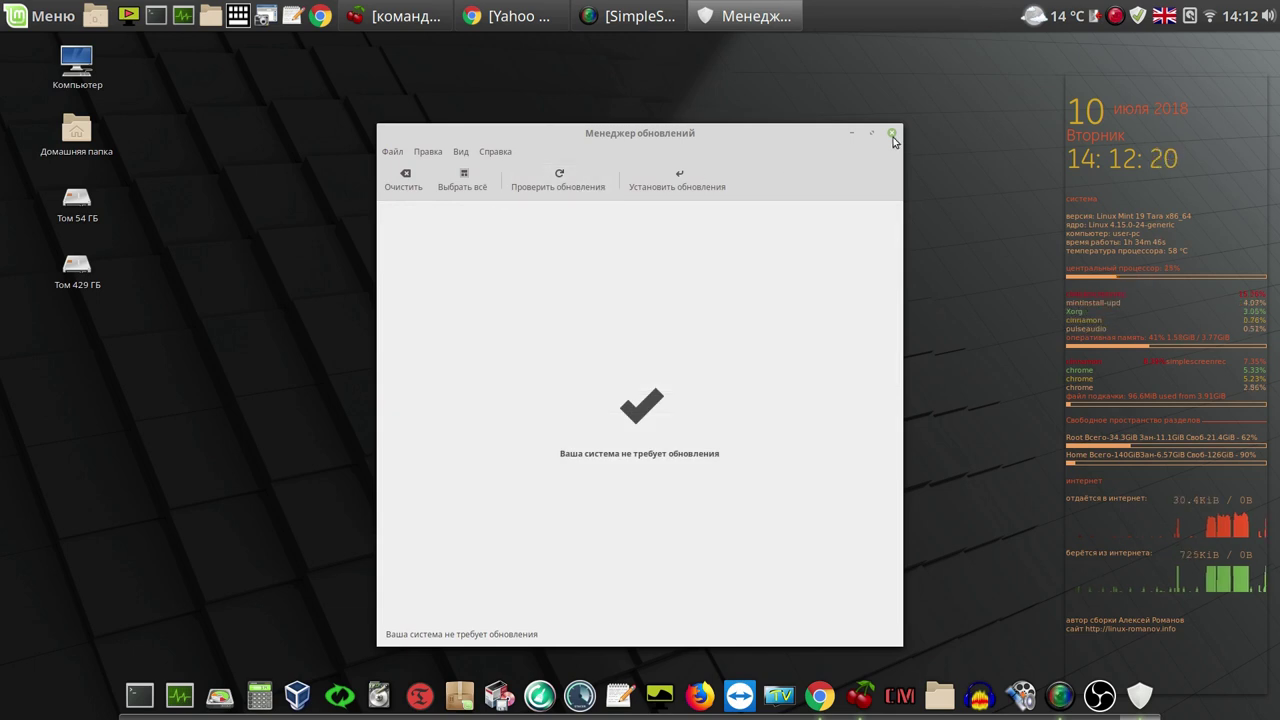
left_click(891, 132)
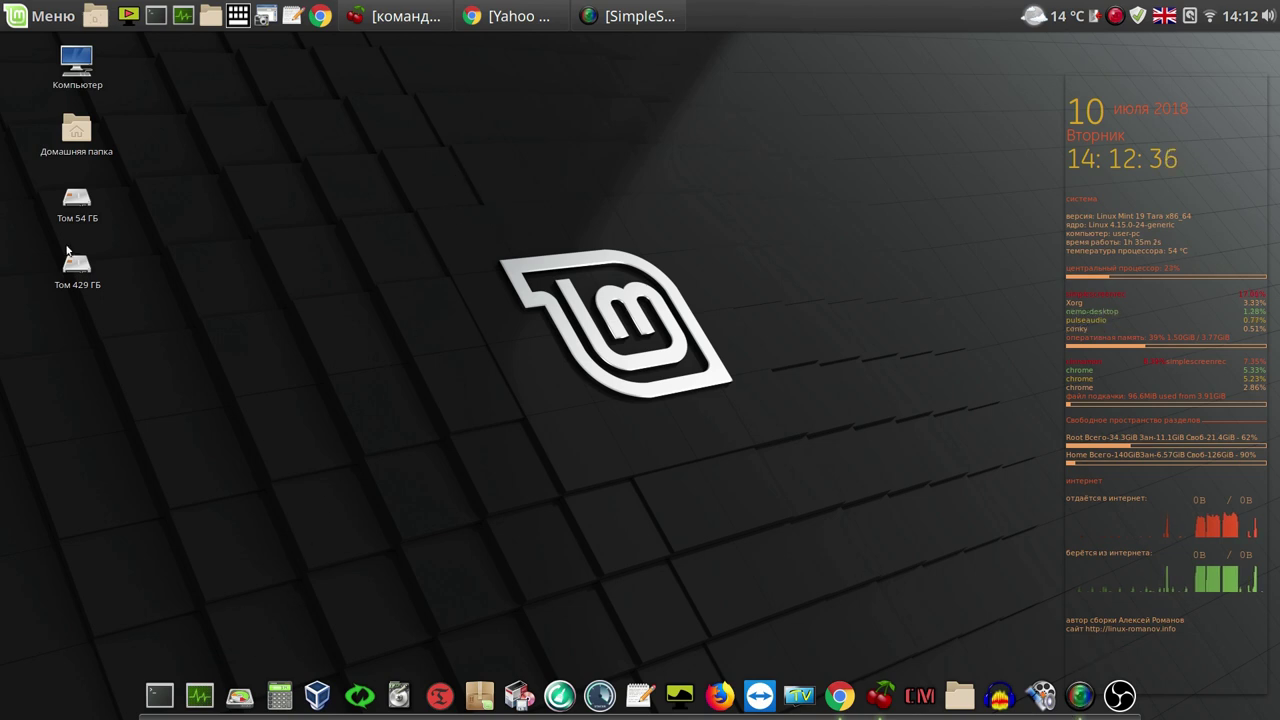
Step: Open System Settings (Параметры системы), keep its icon in the dock and move it to the third place, after the system monitor
left_click(28, 18)
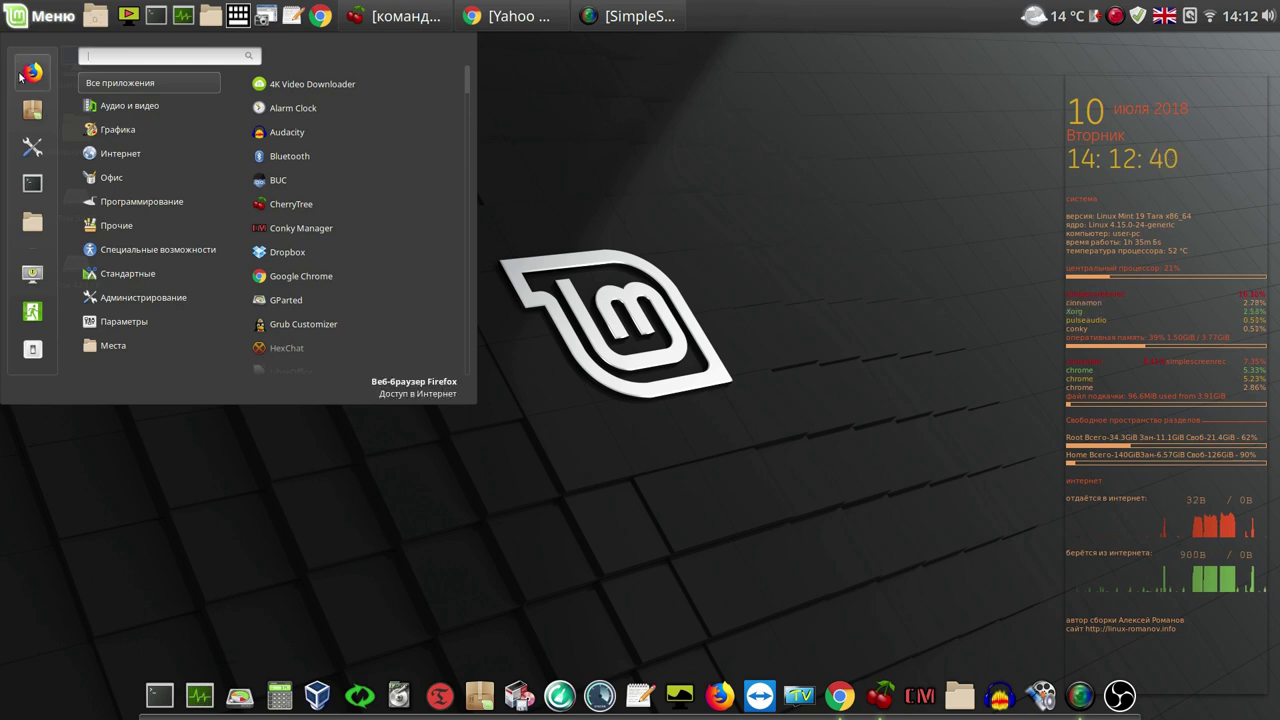
left_click(40, 153)
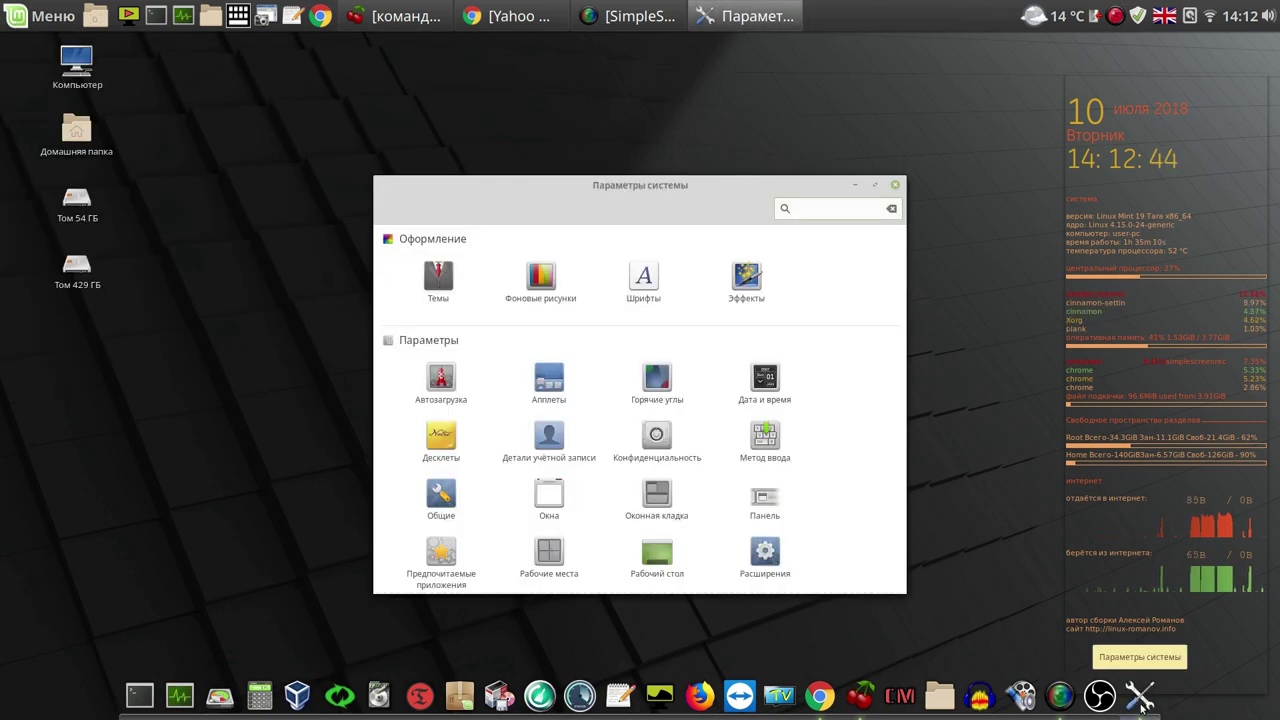
right_click(1140, 697)
left_click(1136, 642)
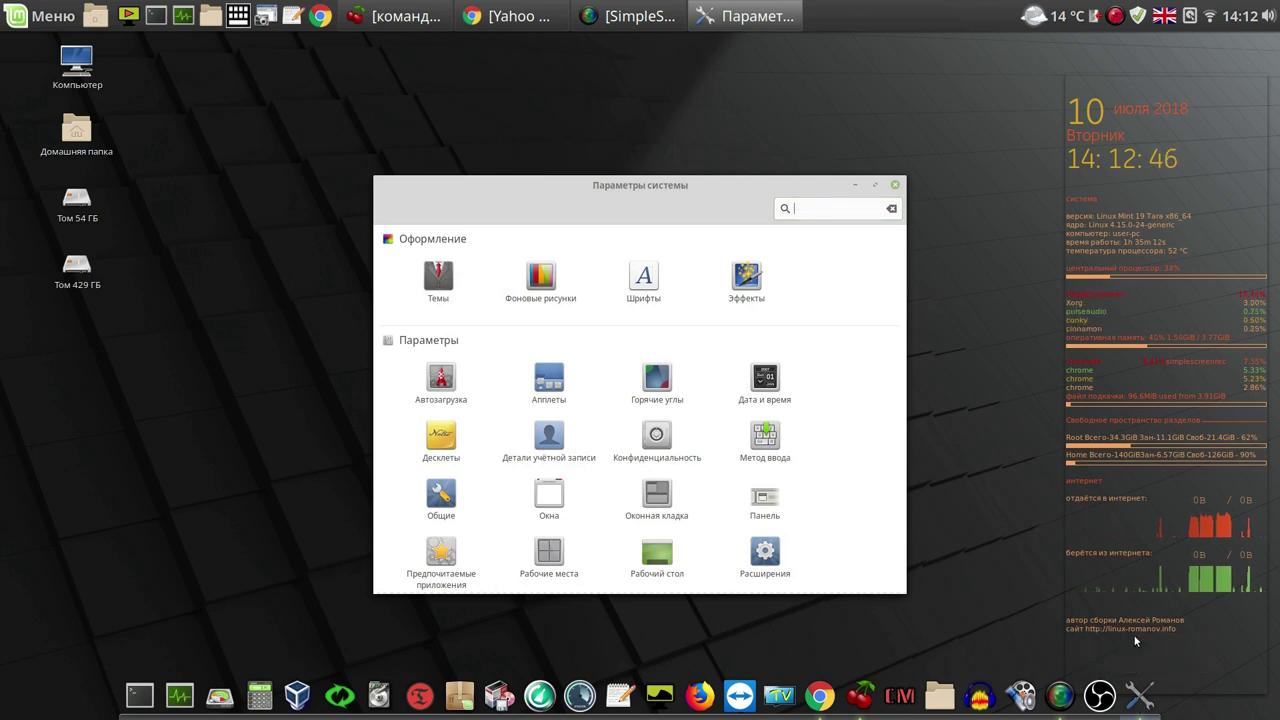
left_click_drag(1145, 702, 218, 700)
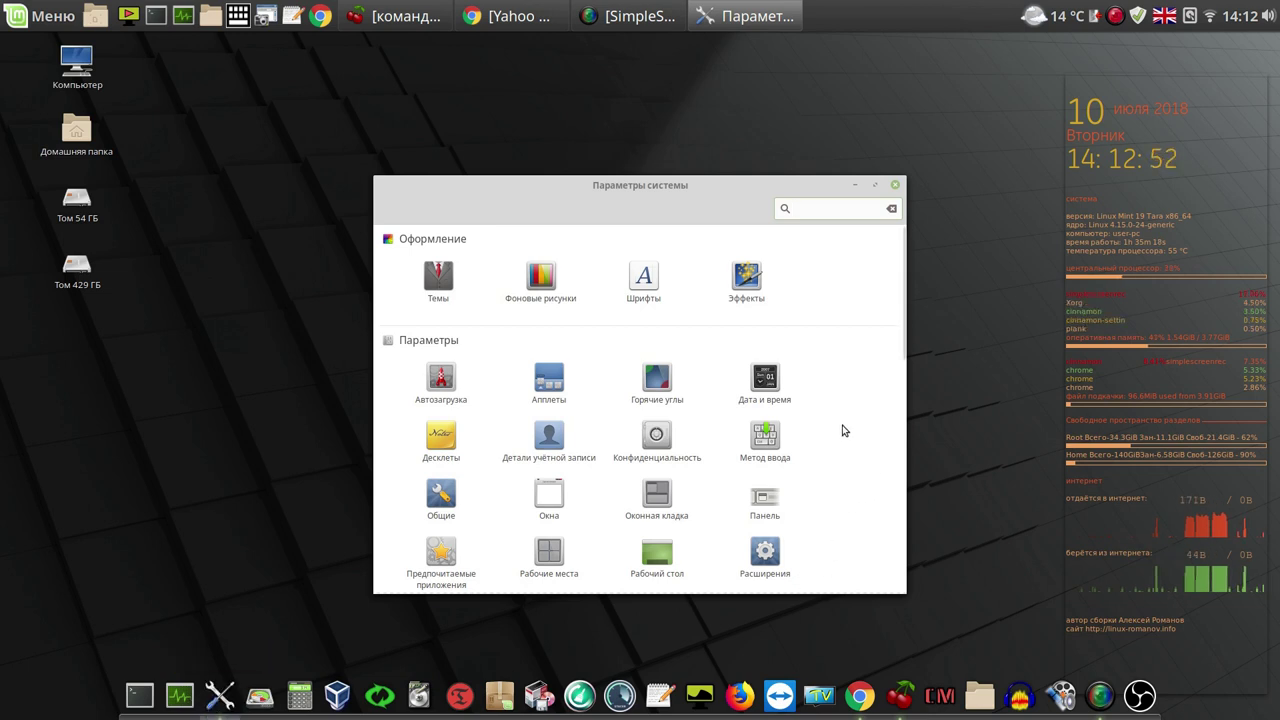
Step: In the Themes settings, try the gnome and hicolor icon themes, set the icons to Mint-X and close the window
left_click(434, 288)
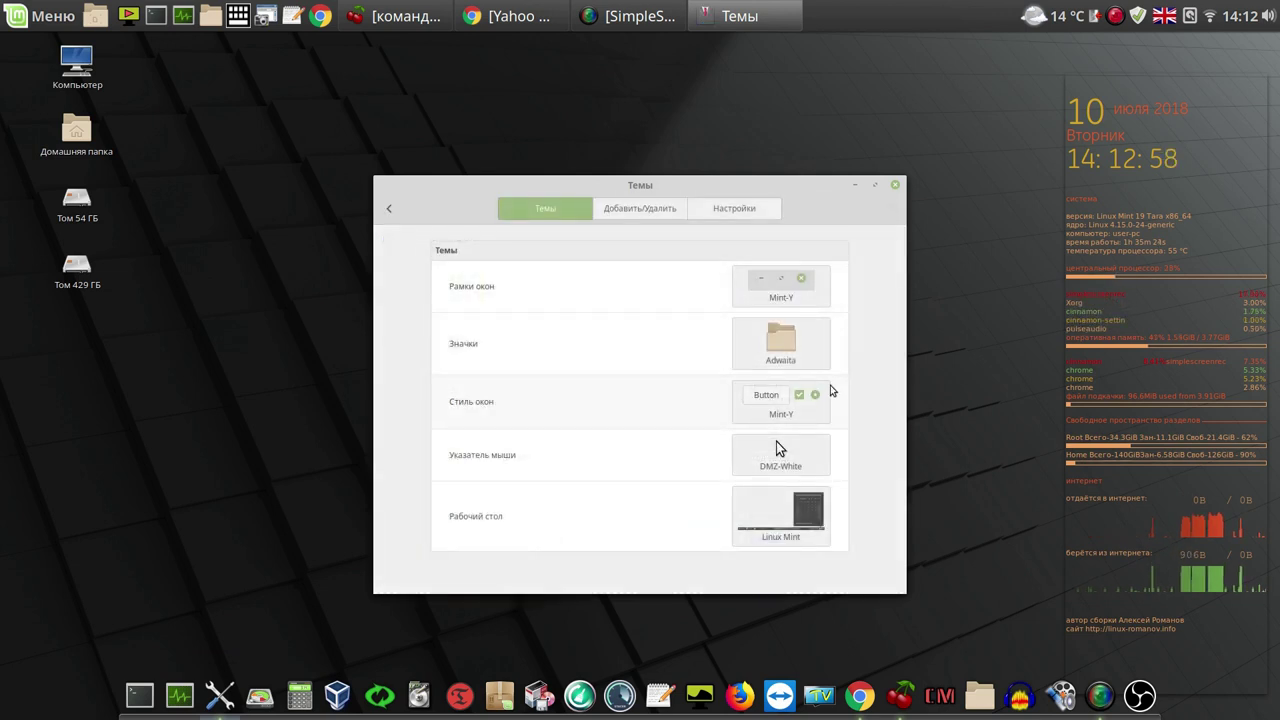
left_click(790, 346)
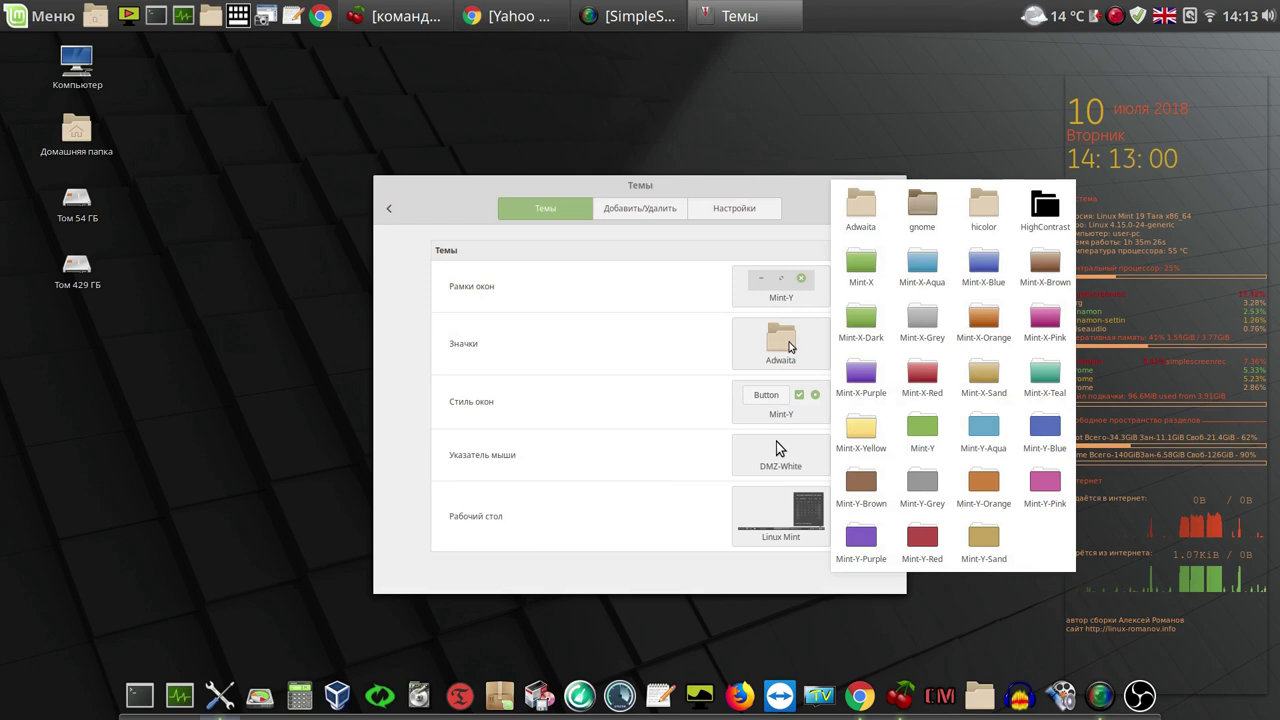
left_click(936, 223)
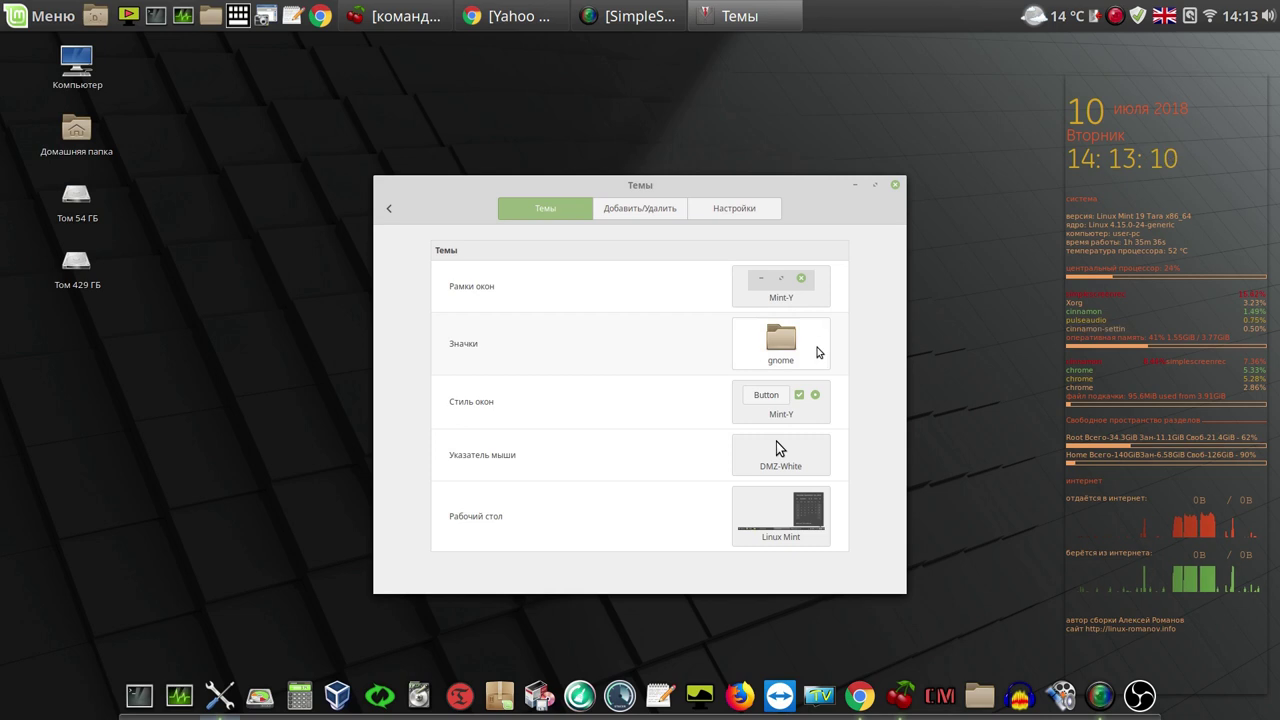
left_click(784, 354)
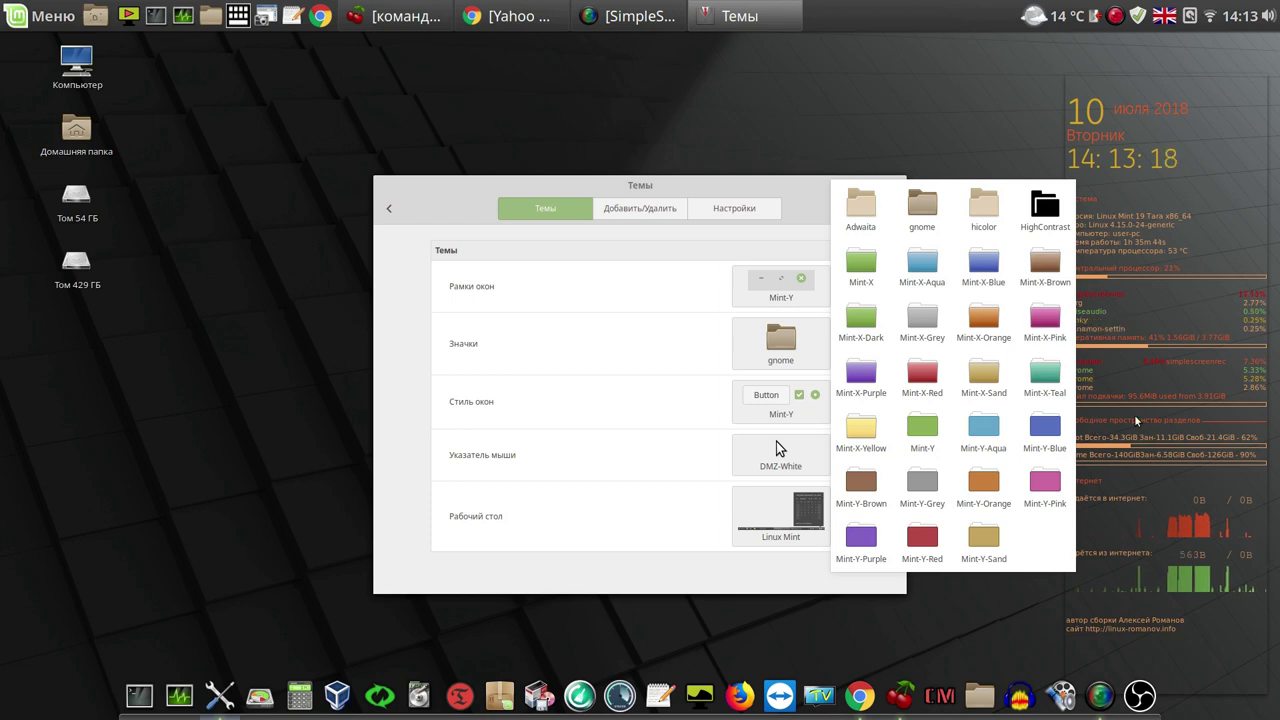
left_click(985, 214)
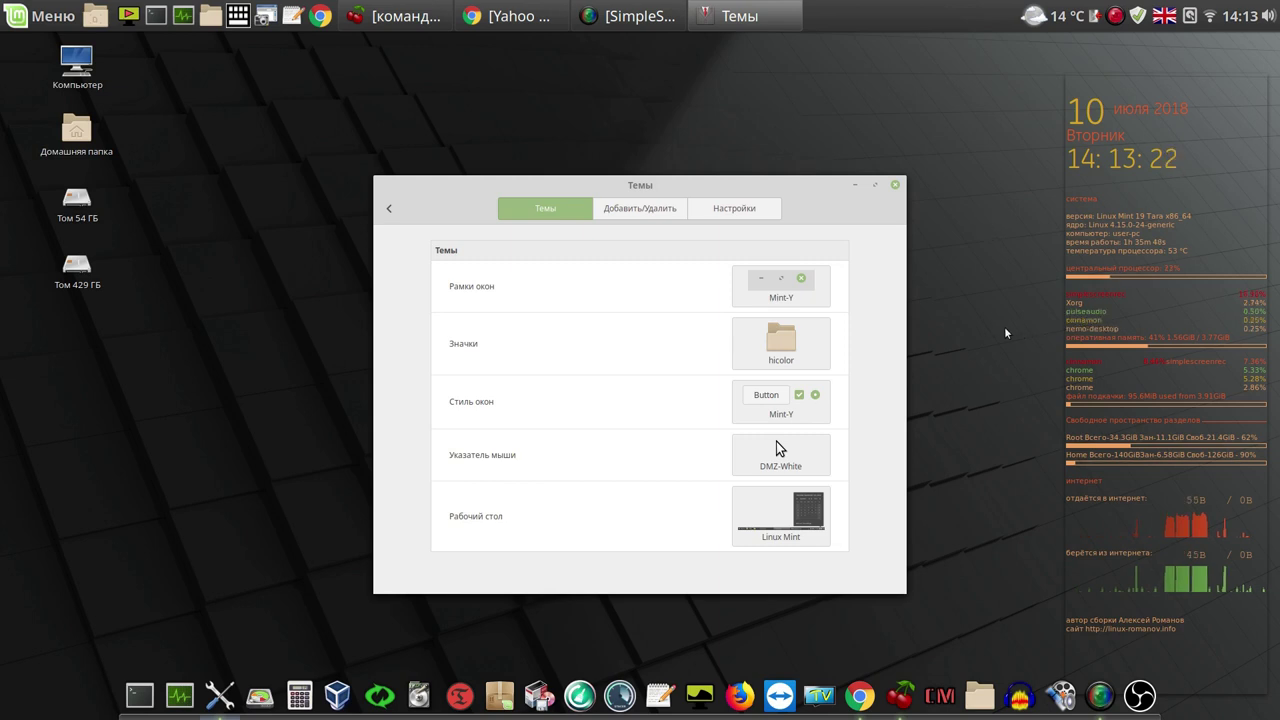
left_click(785, 354)
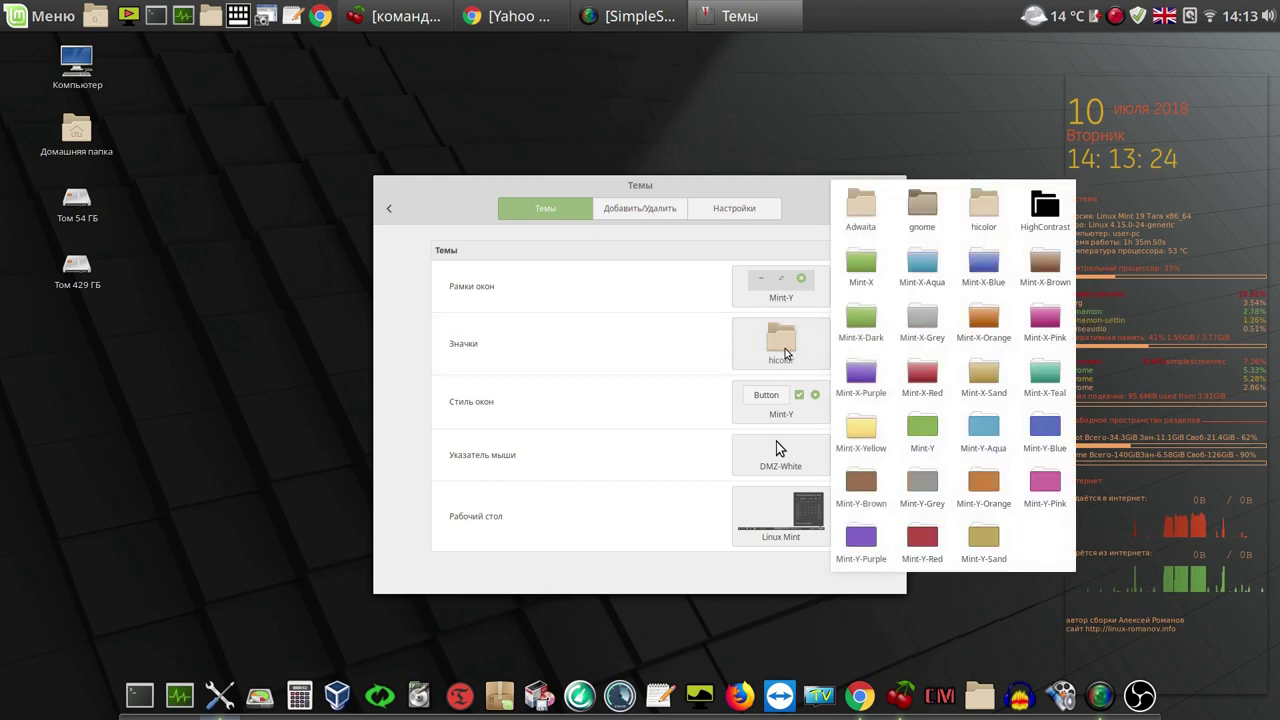
left_click(862, 265)
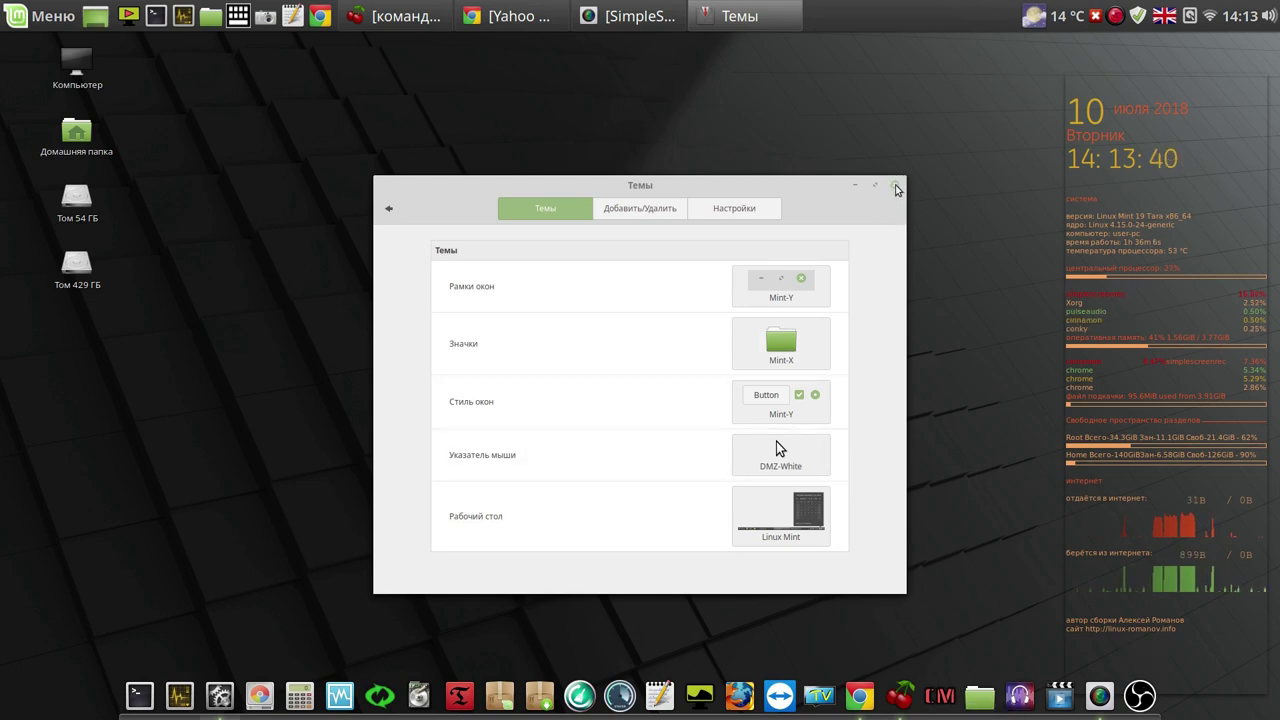
left_click(896, 186)
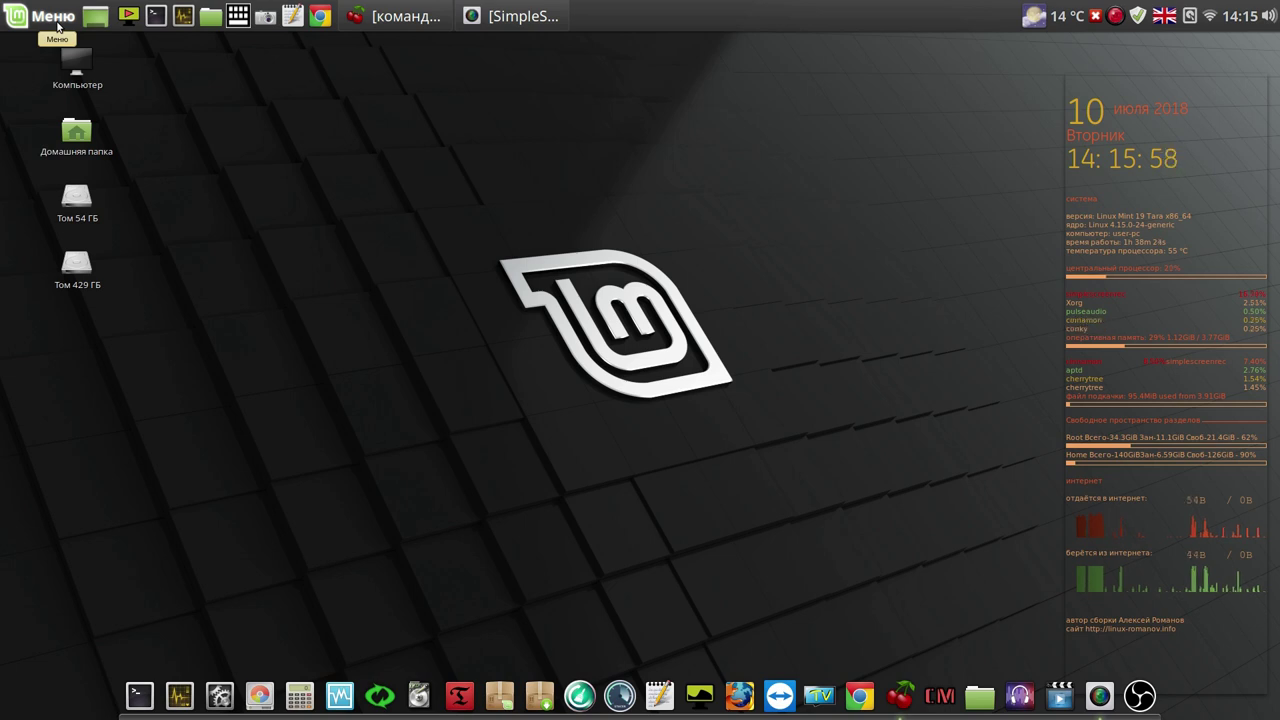
Step: Open the Login Window (Окно входа в систему) settings, authenticating with the account password, and close System Settings
left_click(55, 17)
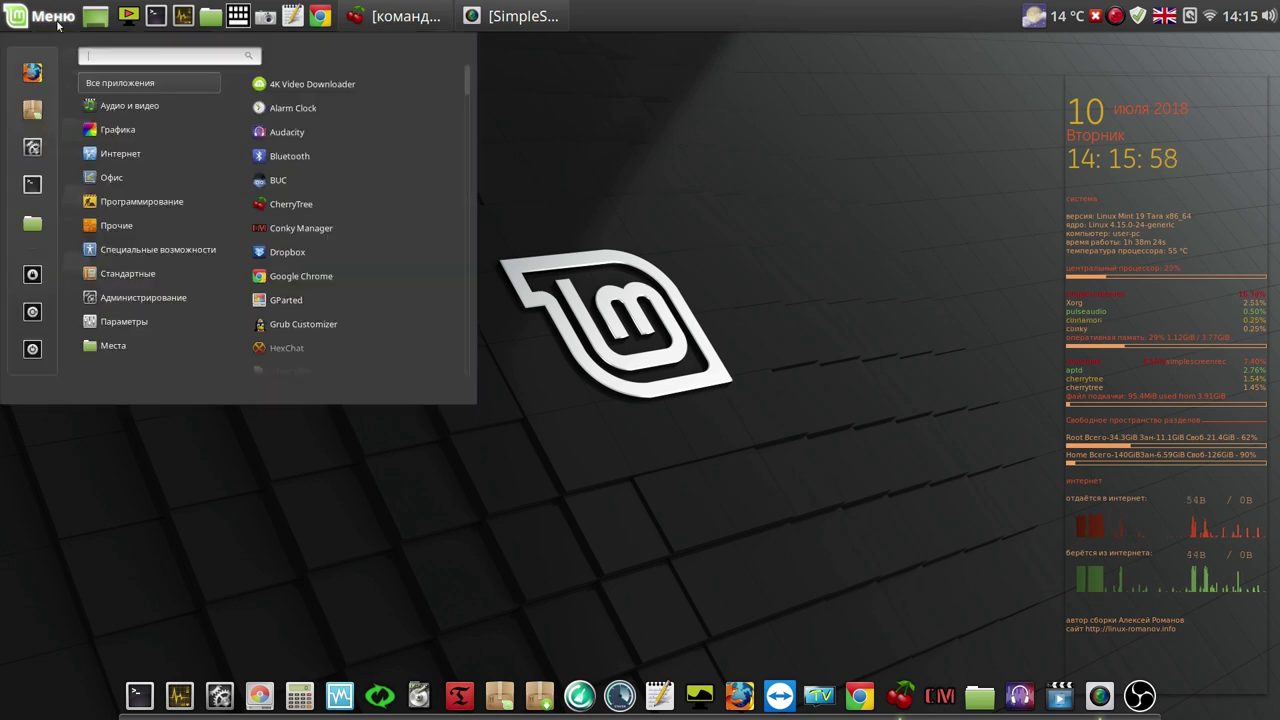
left_click(32, 150)
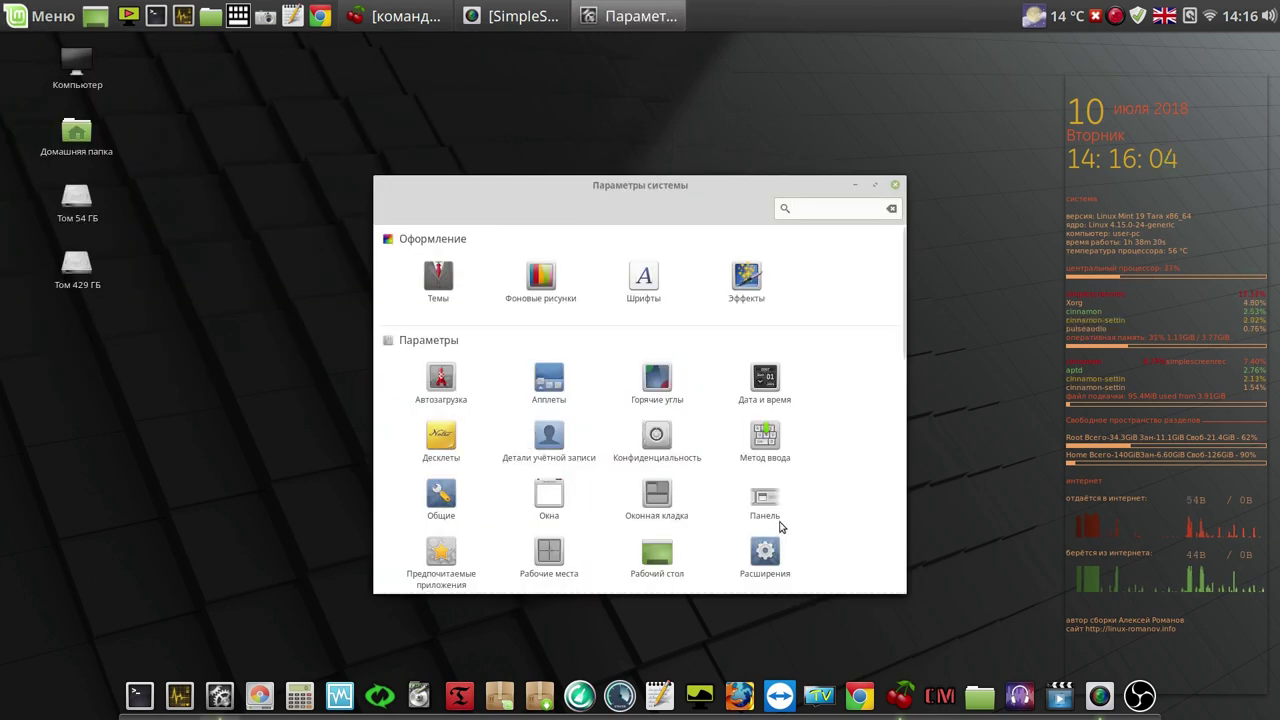
scroll(794, 543, "down", 5)
scroll(793, 545, "down", 3)
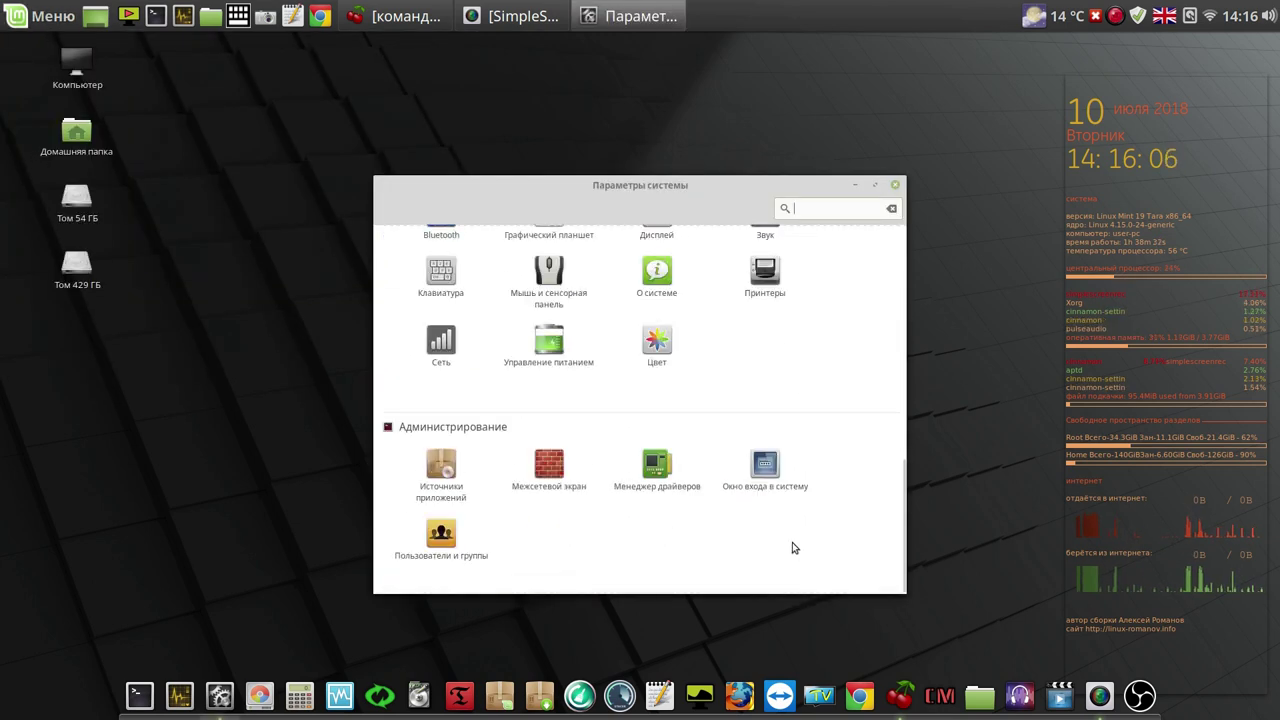
left_click(767, 468)
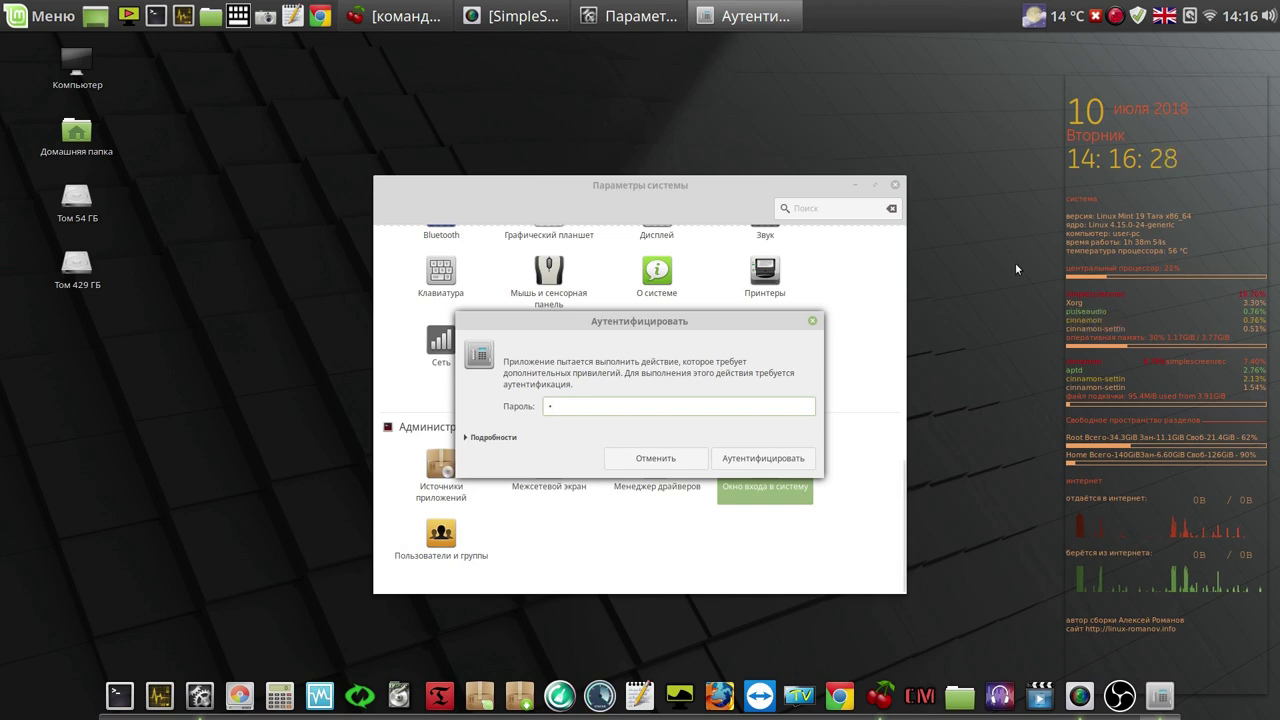
left_click(730, 466)
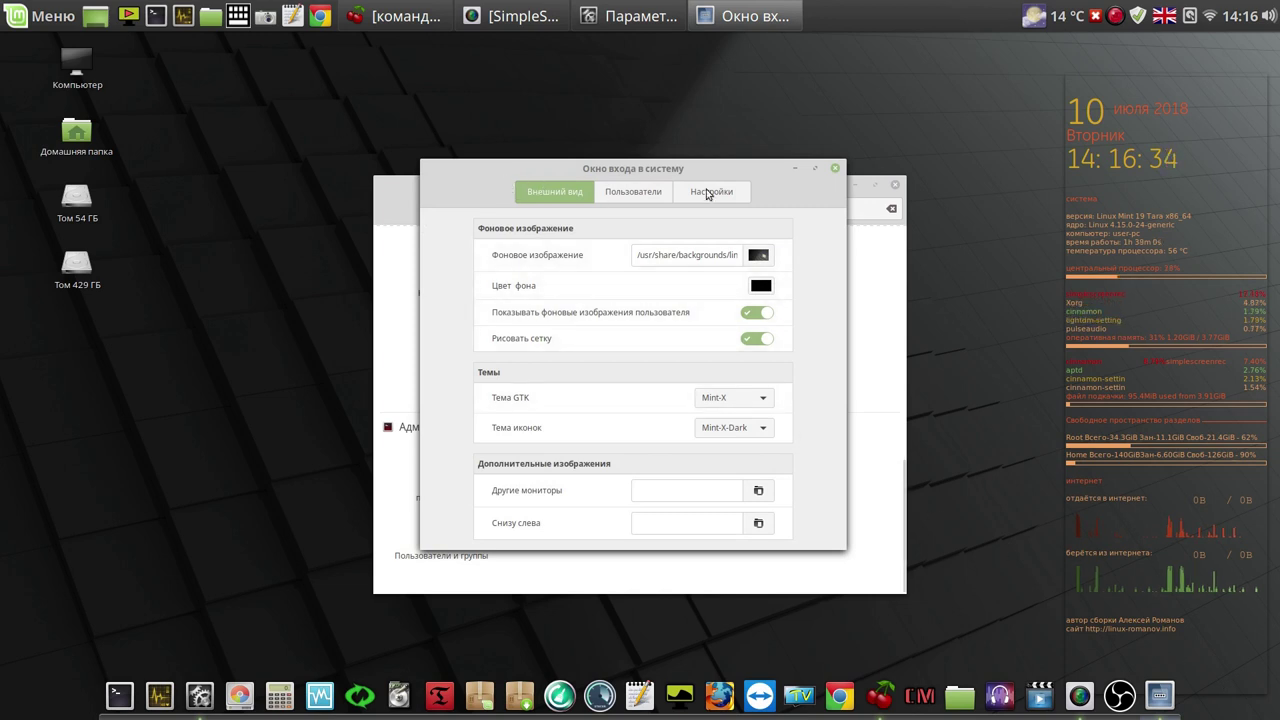
left_click(896, 186)
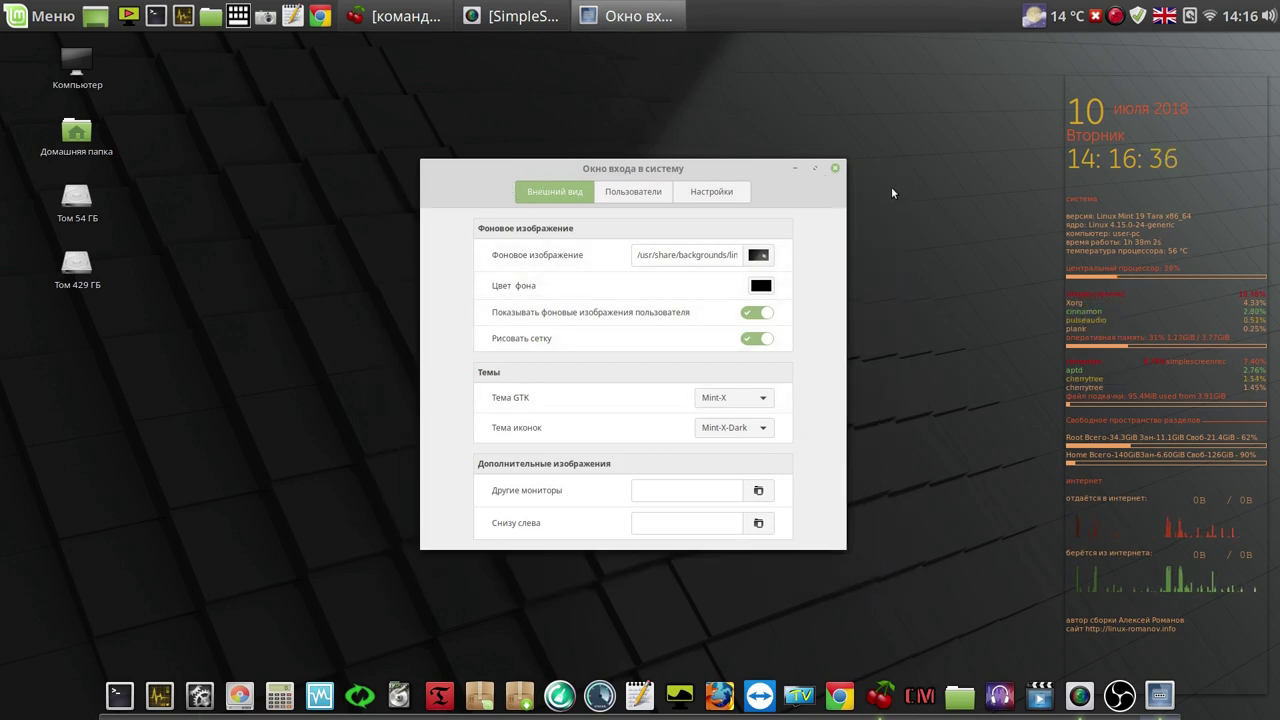
left_click_drag(698, 180, 682, 114)
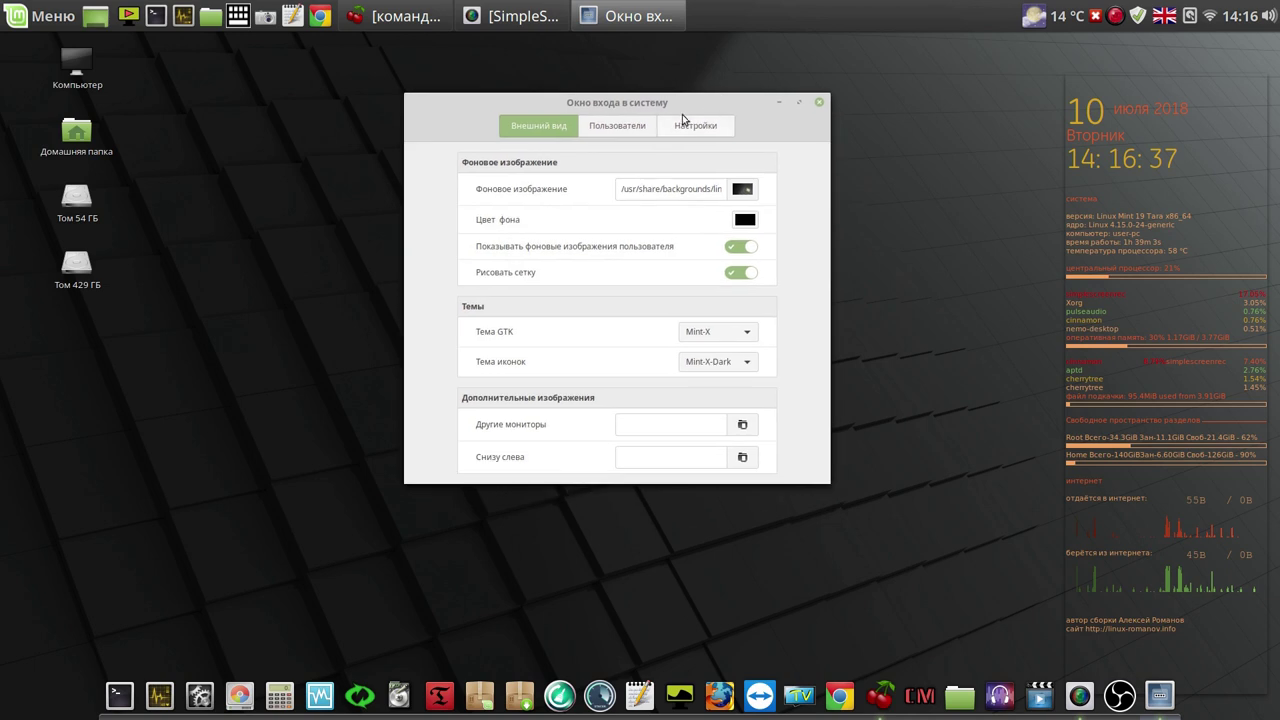
Step: Allow manual login (Разрешить вход в систему вручную) in the login window's user settings
left_click(620, 128)
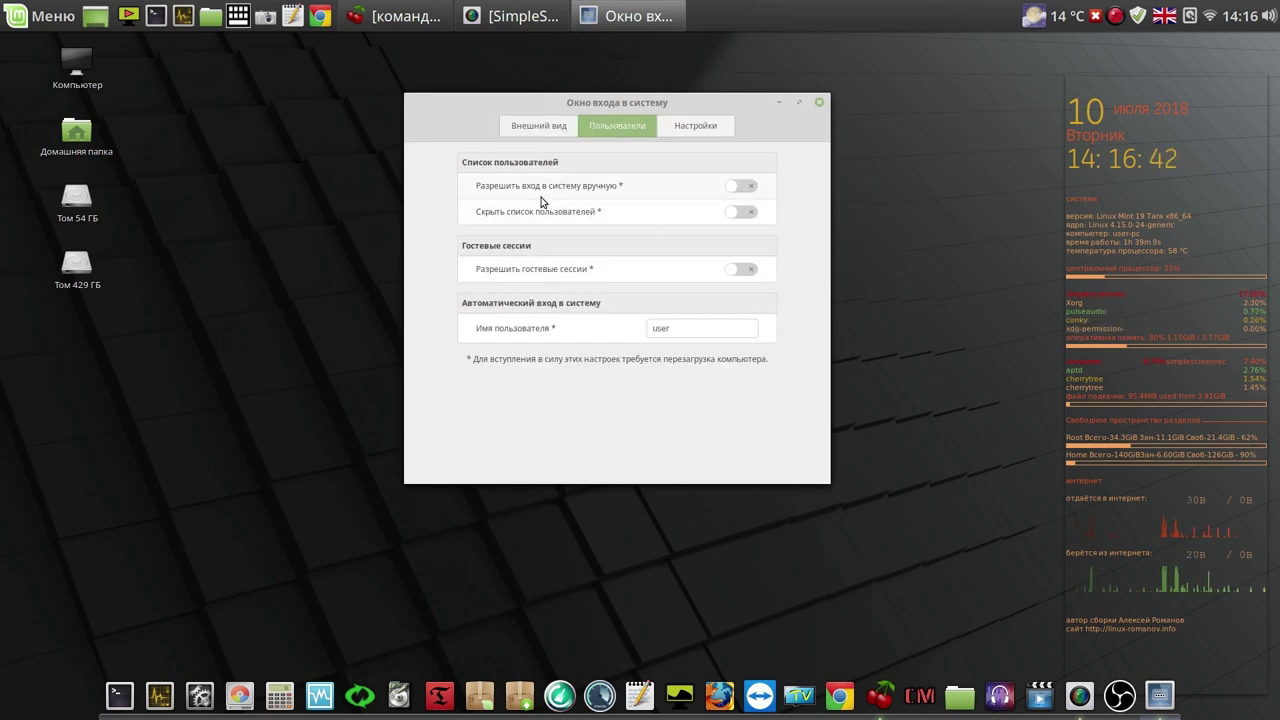
mouse_move(542, 201)
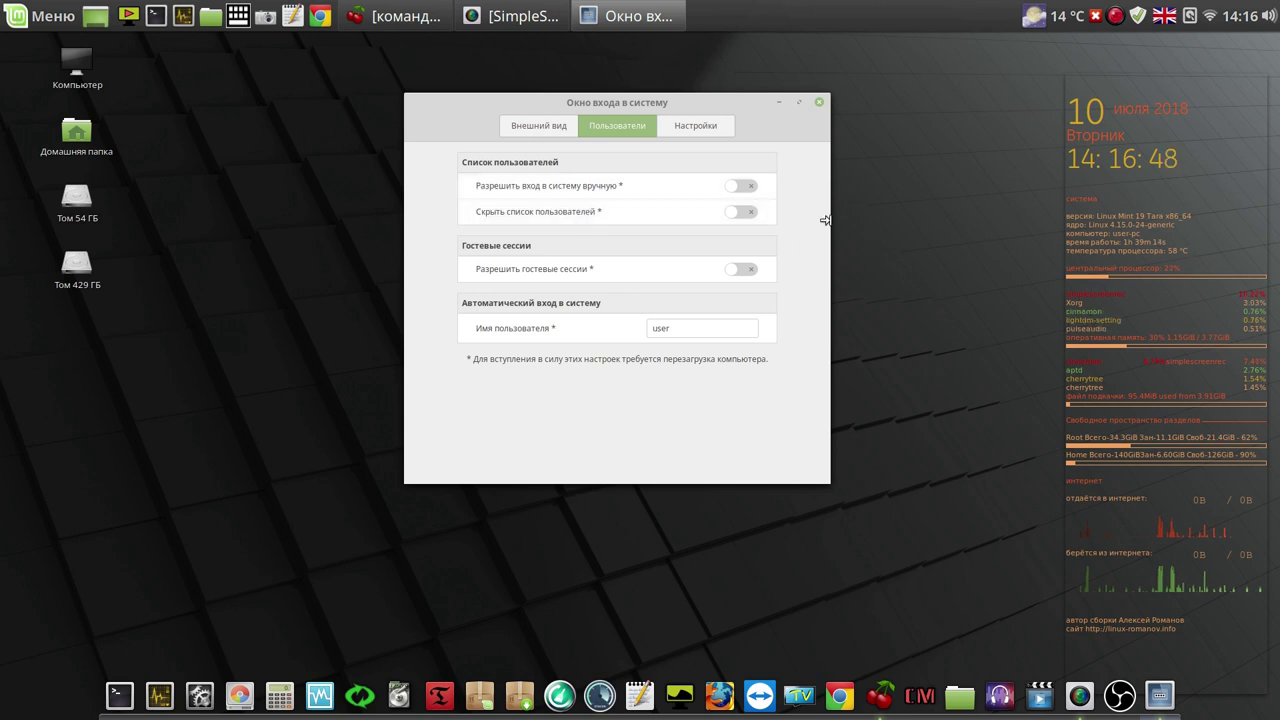
left_click(751, 188)
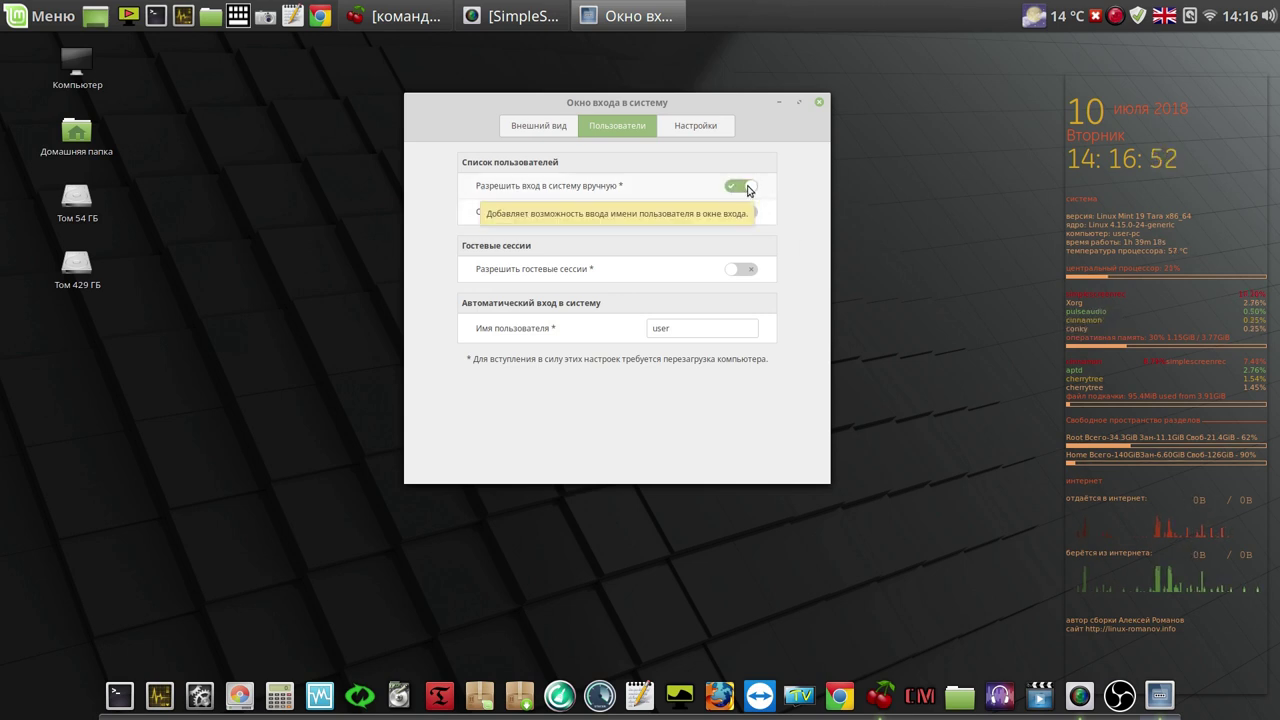
Step: Clear the username for automatic login (Автоматический вход в систему)
left_click(685, 332)
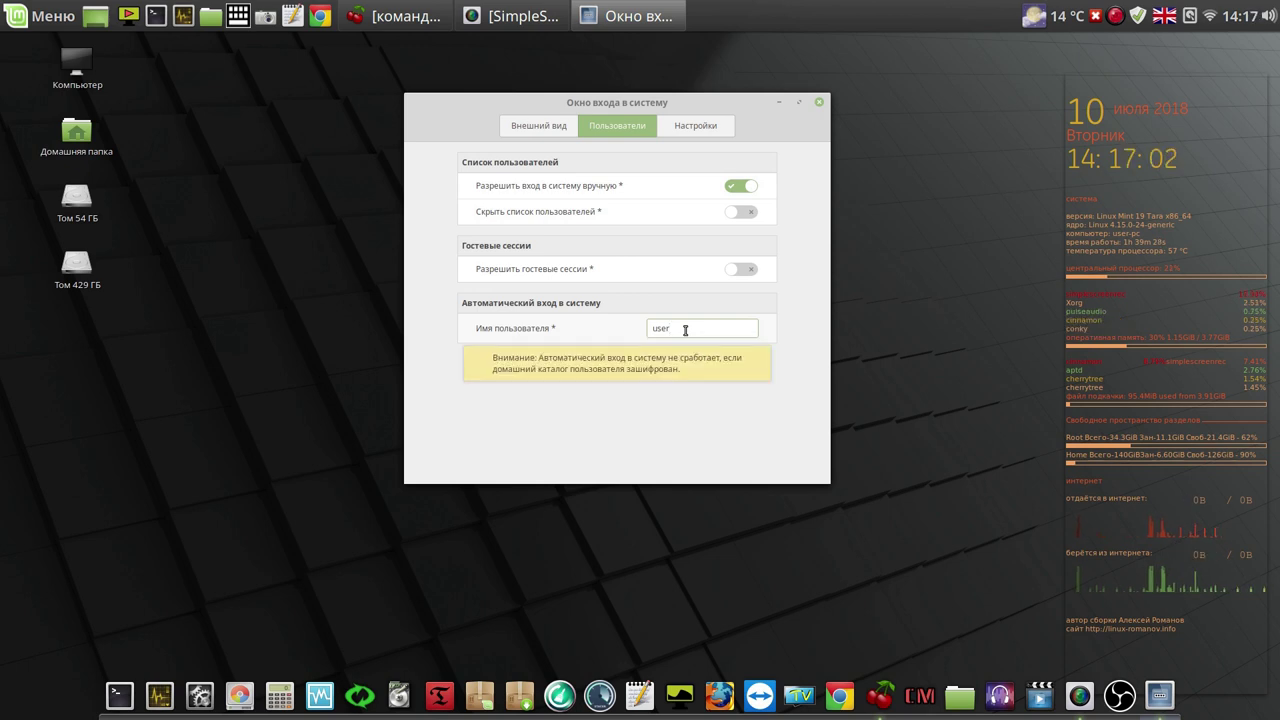
key("BackSpace")
key("BackSpace")
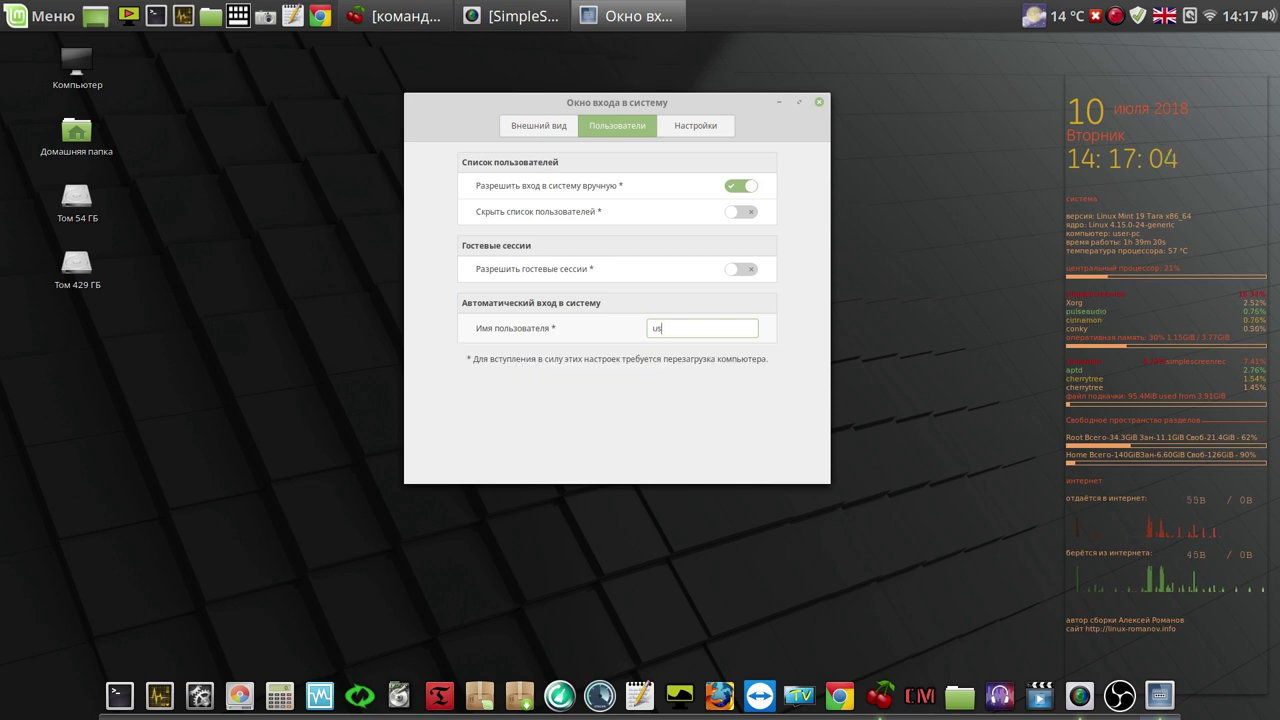
key("BackSpace")
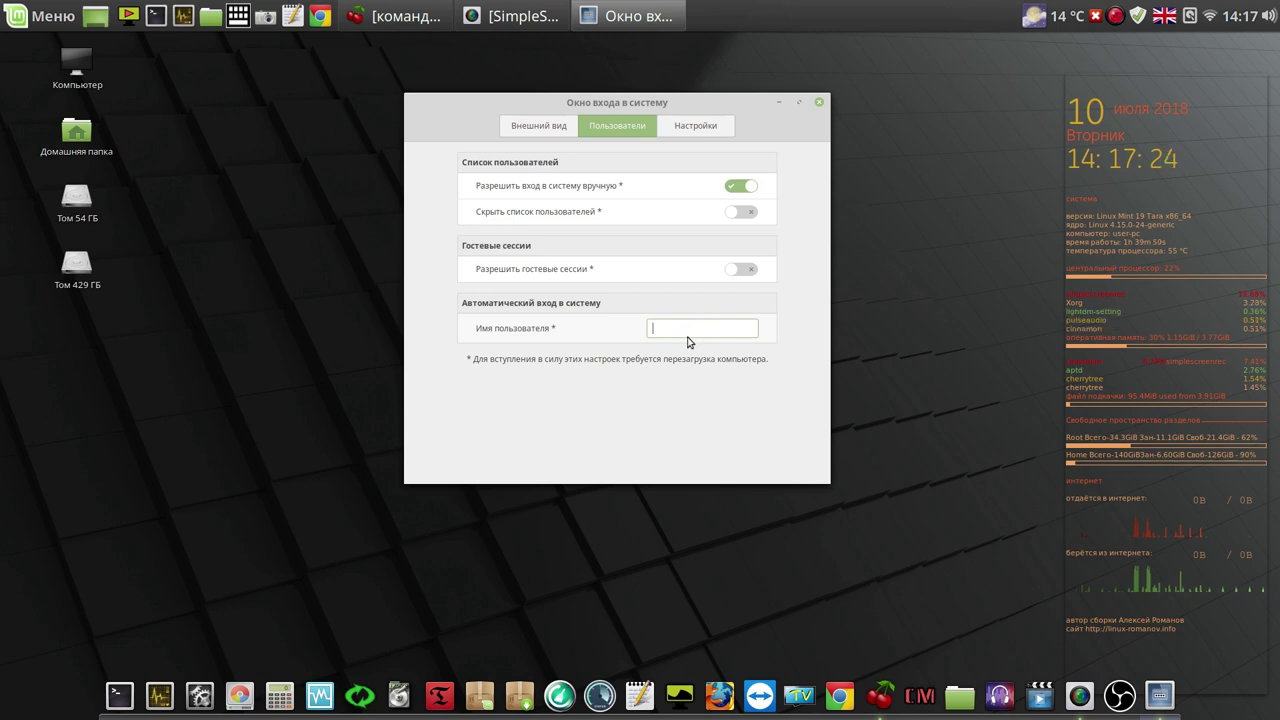
Step: Turn off manual login (Разрешить вход в систему вручную) and set the automatic login username to user
left_click(738, 188)
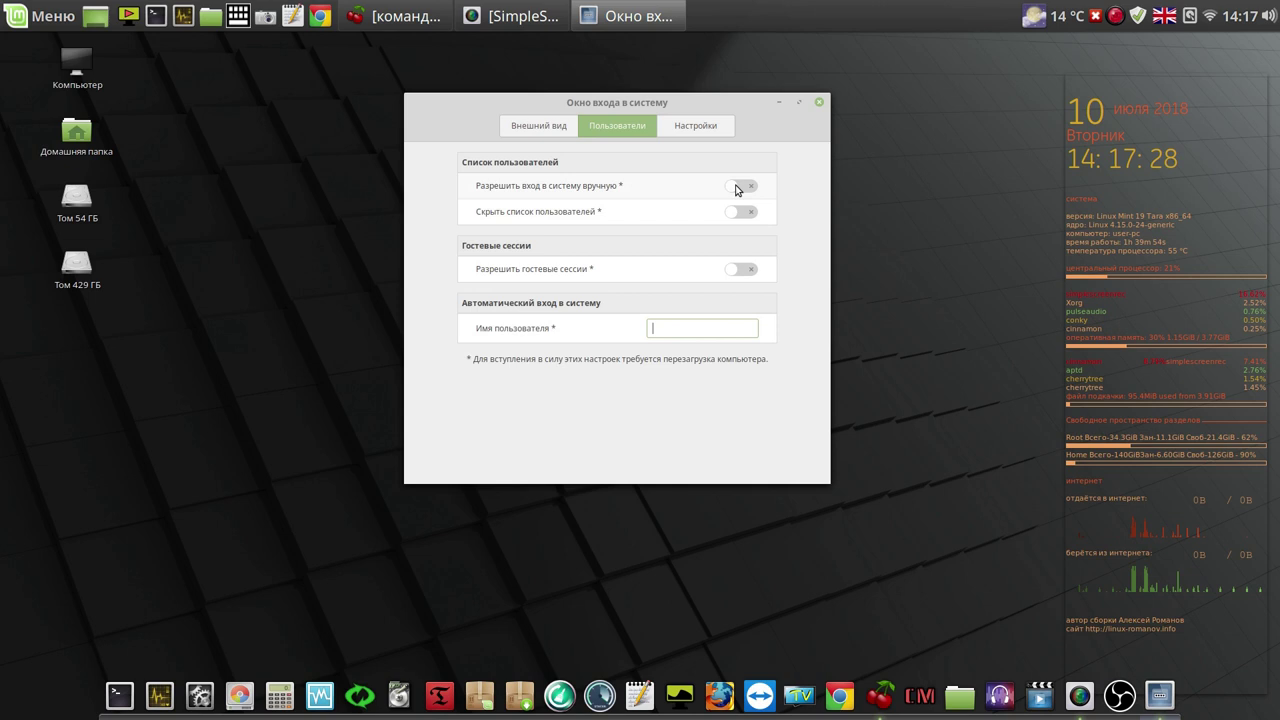
left_click(668, 325)
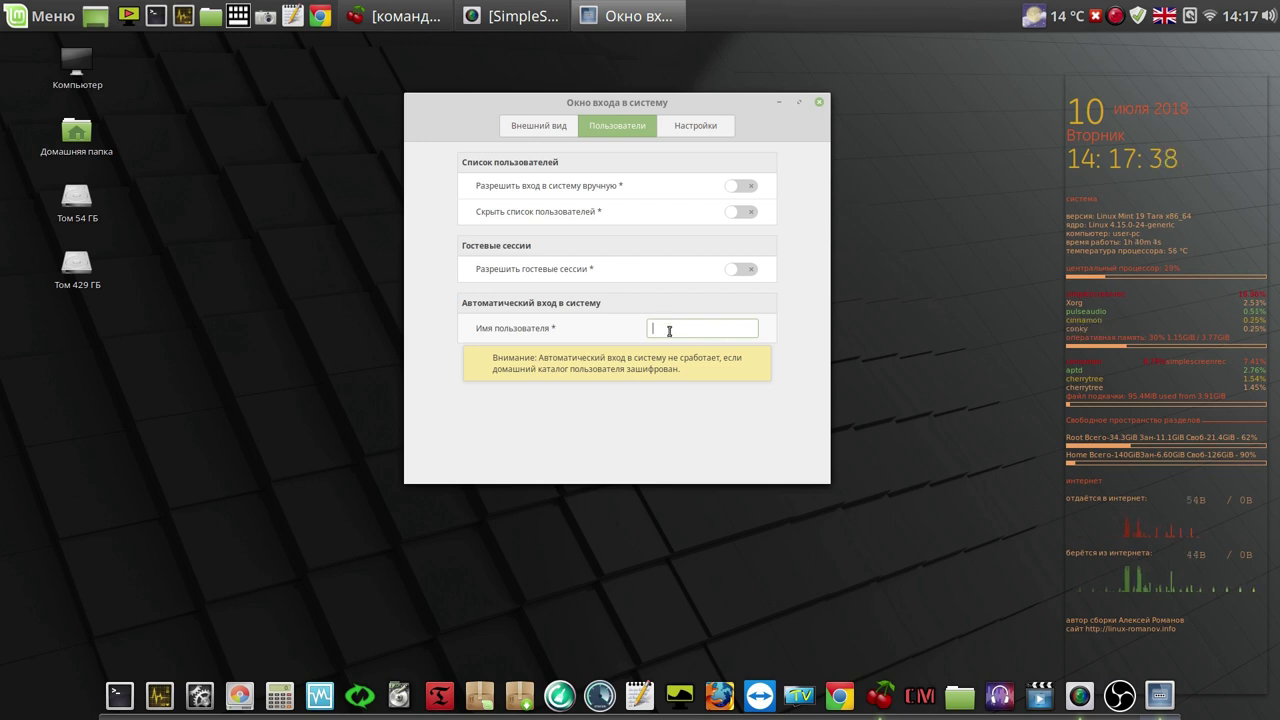
type("u")
type("er")
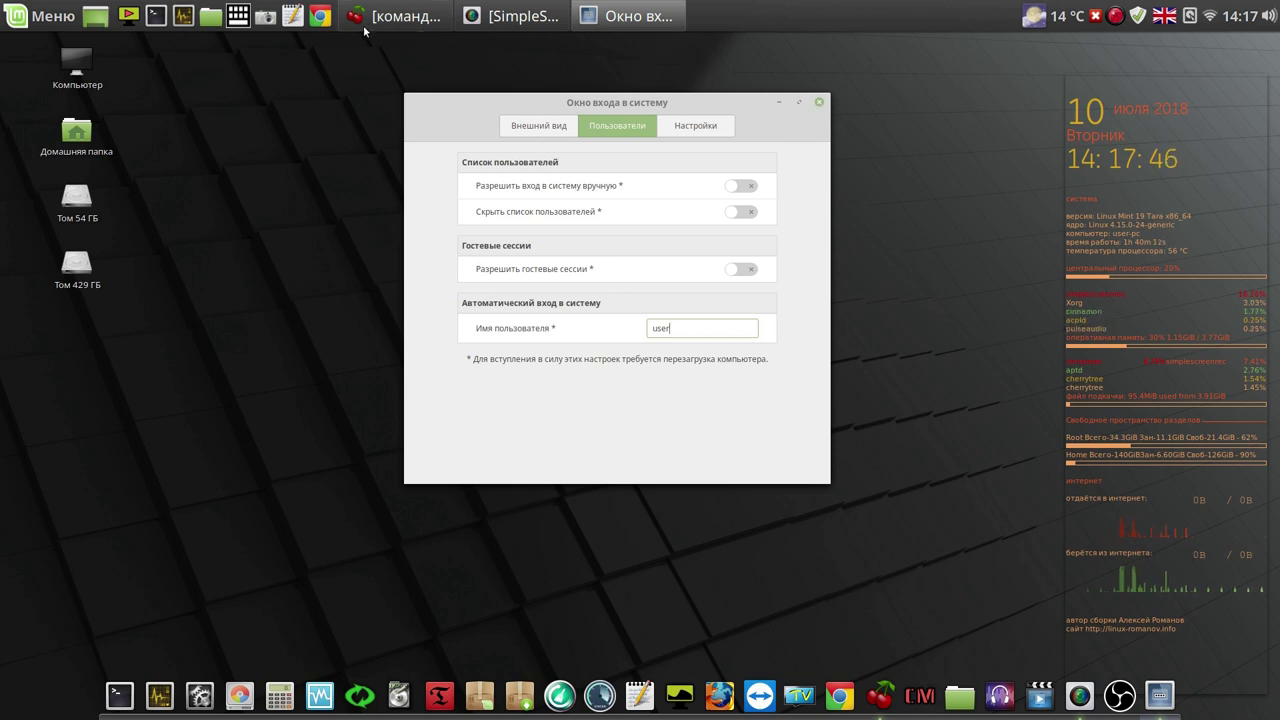
Step: Check the name of the user's home folder inside the home directory, then close the file manager
left_click(218, 20)
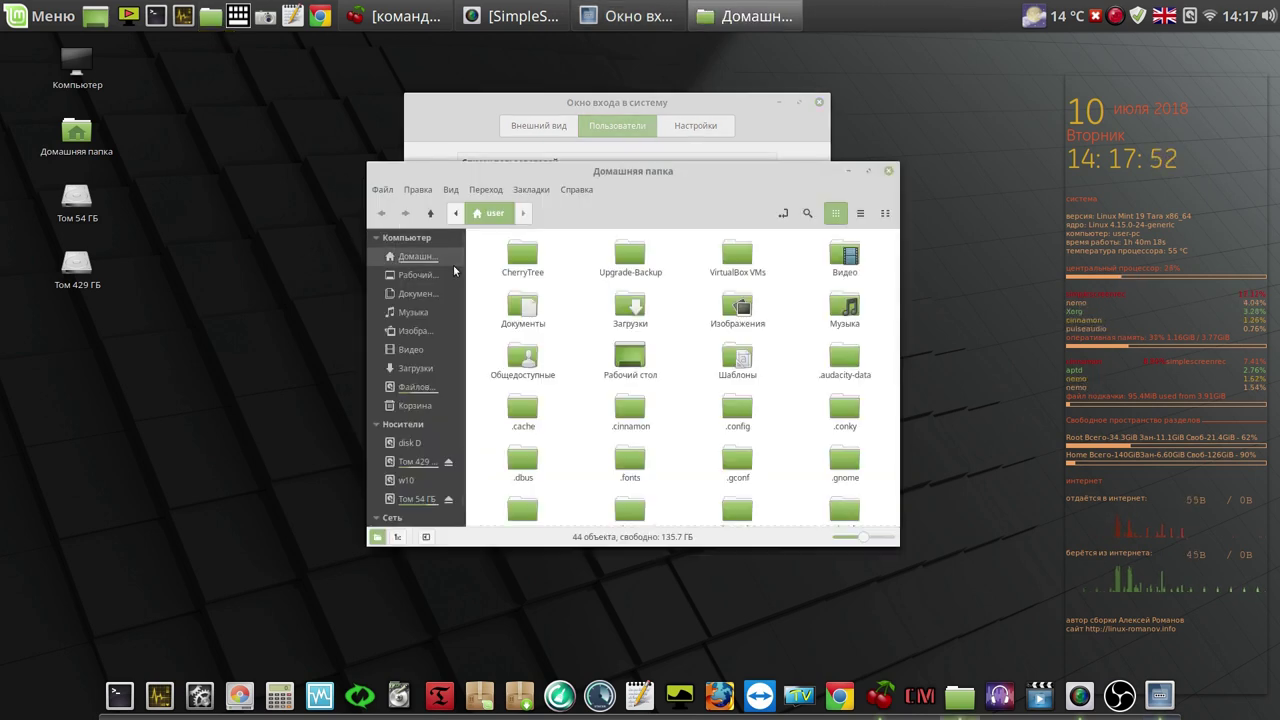
left_click(429, 214)
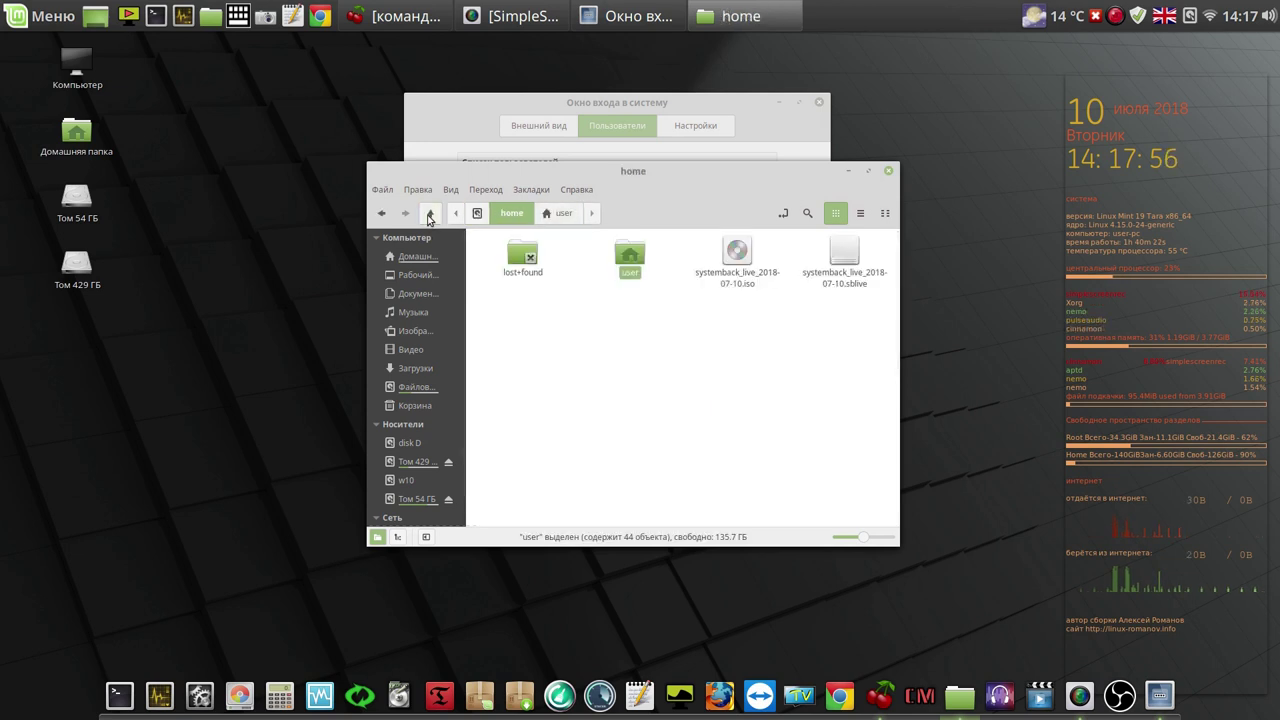
left_click(663, 271)
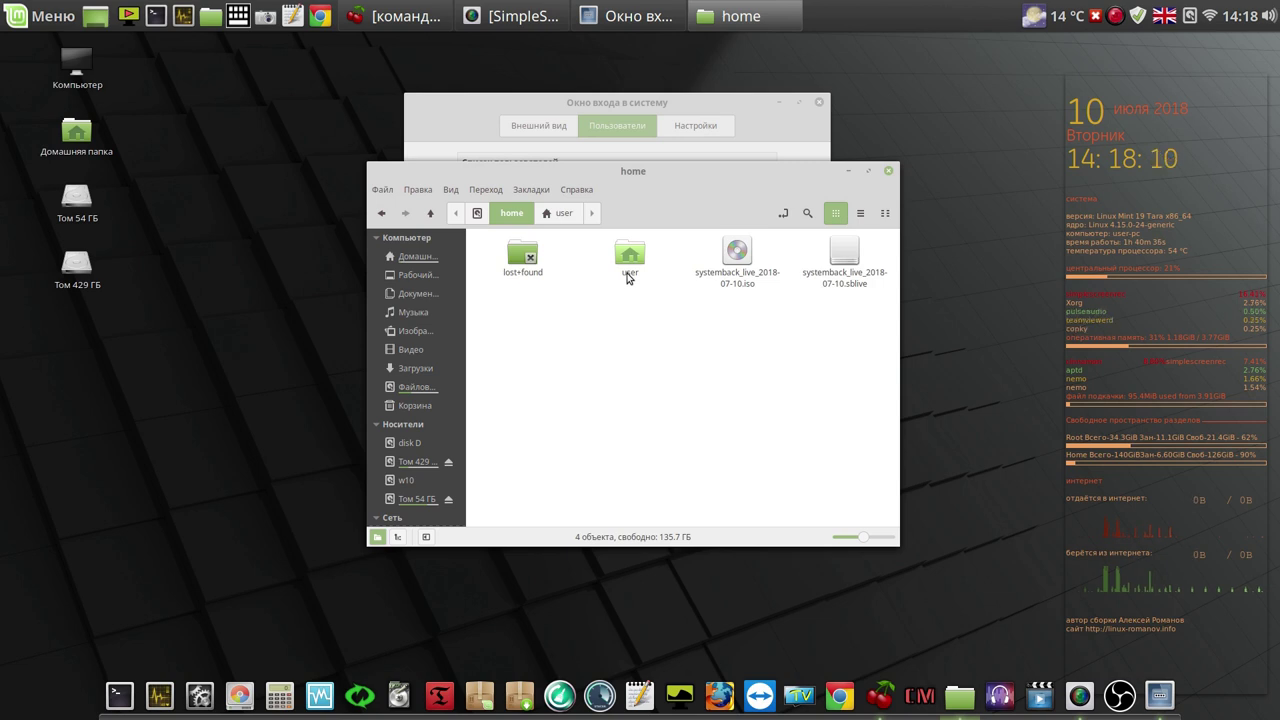
left_click(890, 174)
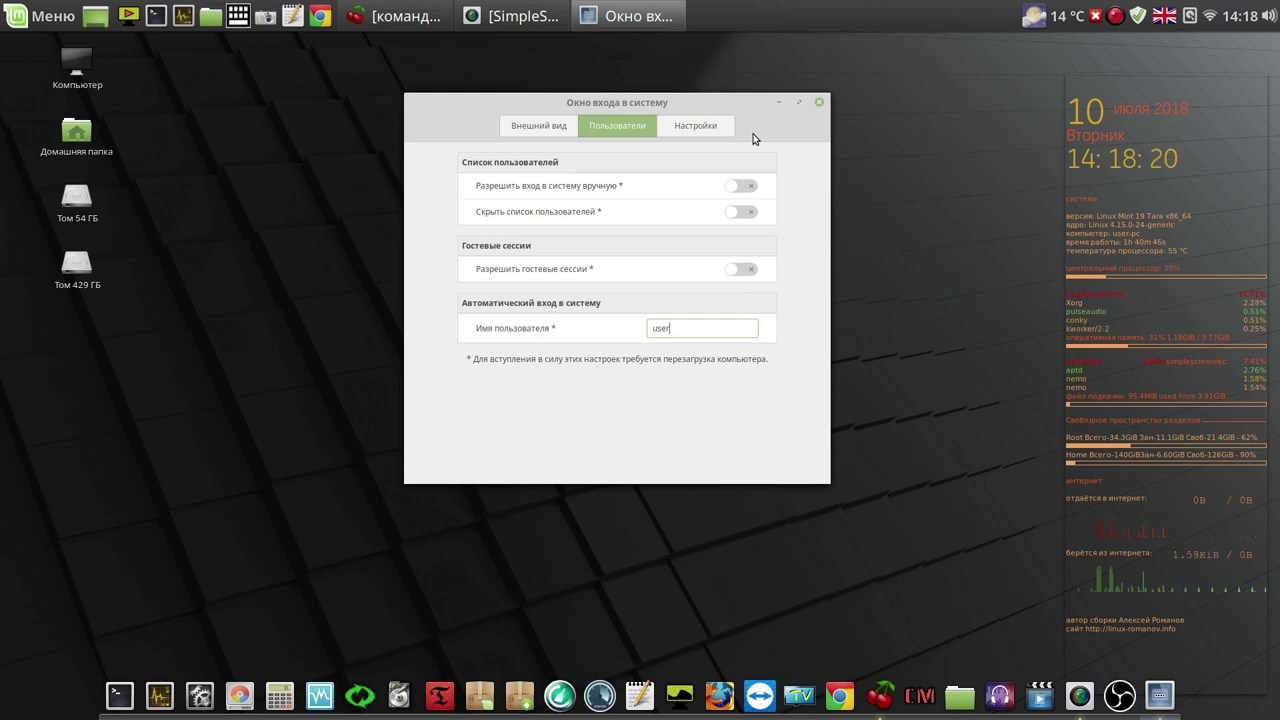
Step: Allow manual login (Разрешить вход в систему вручную) again and close the login window settings
left_click(748, 187)
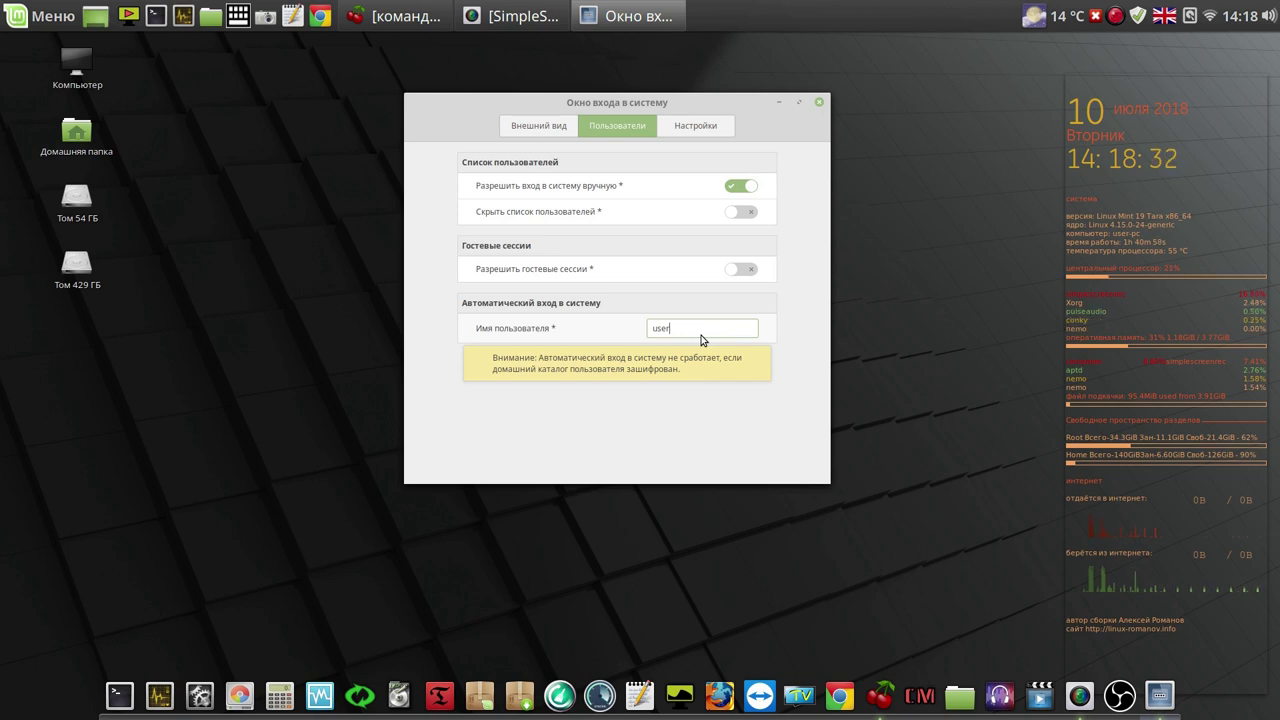
left_click(820, 104)
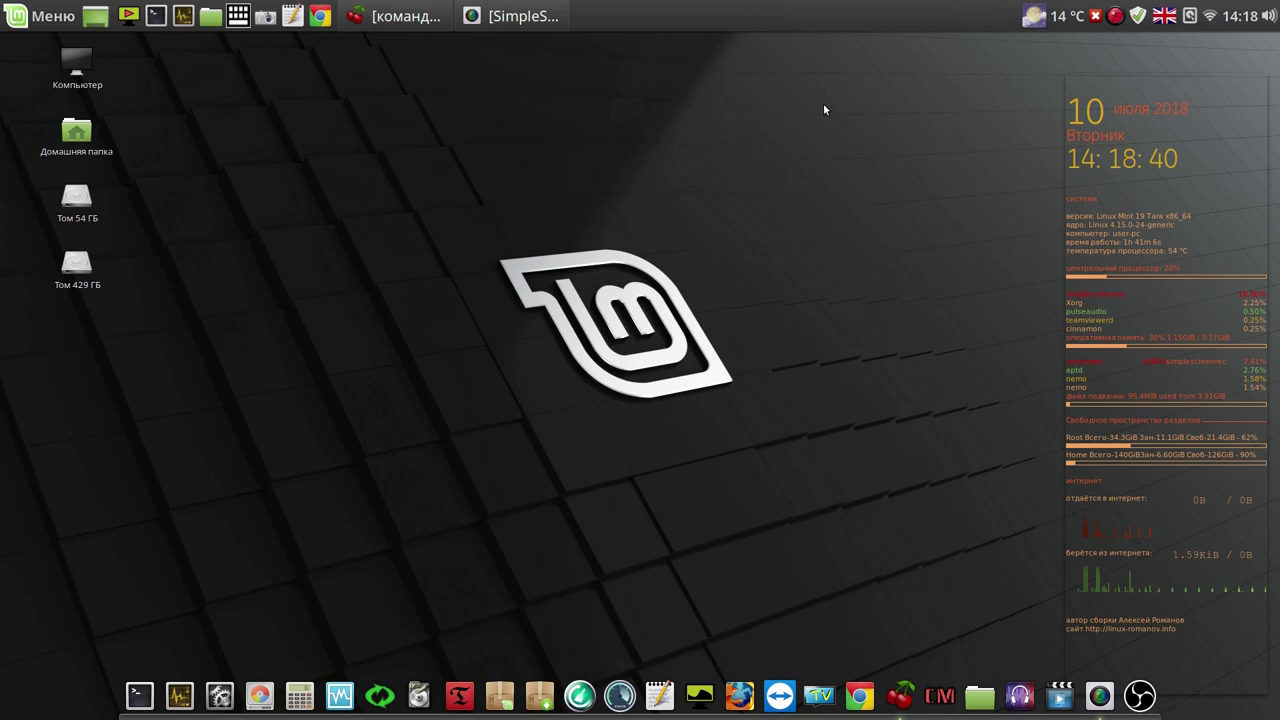
Step: Open the date and time settings (Настройки даты и времени) and unlock them with the account password
left_click(1246, 17)
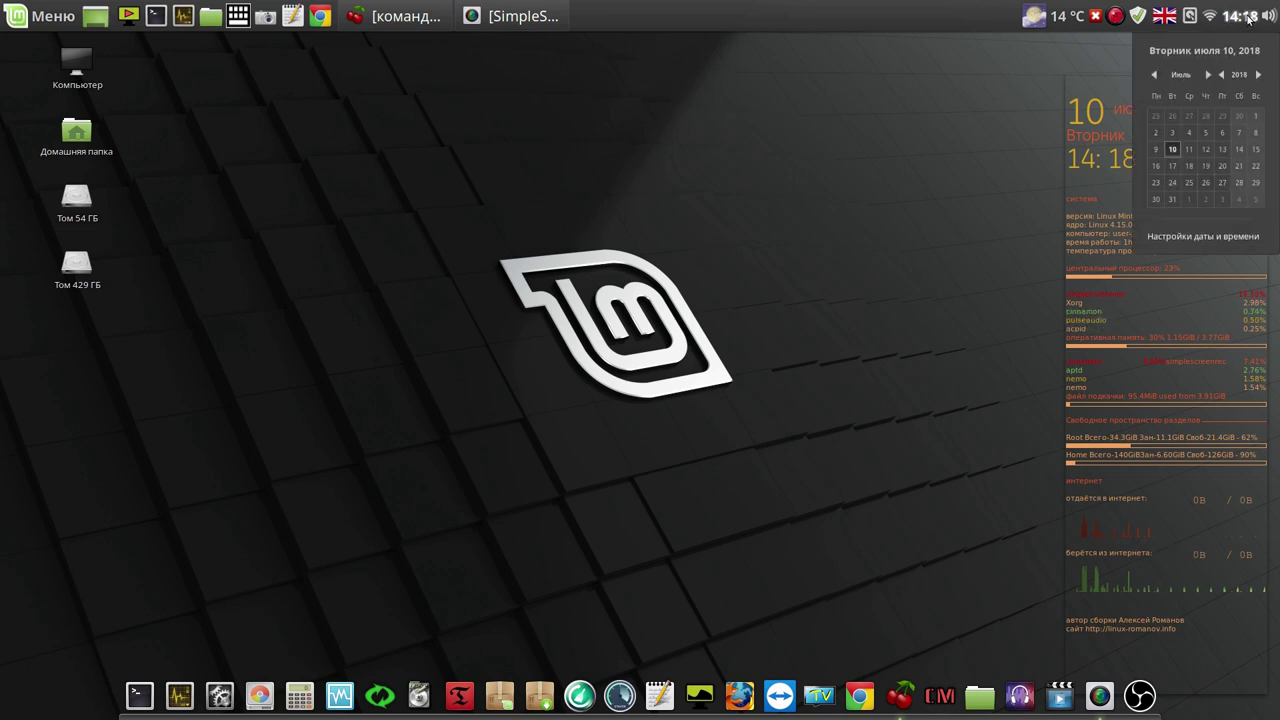
left_click(1231, 236)
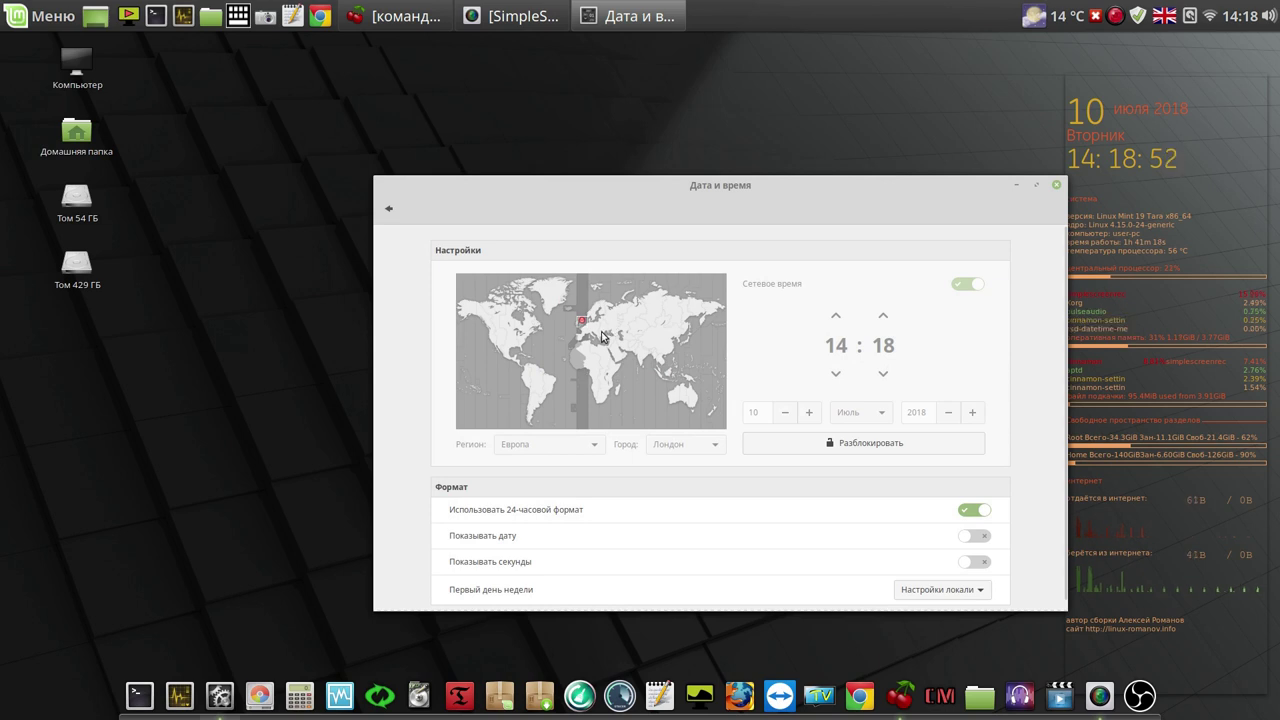
left_click(868, 447)
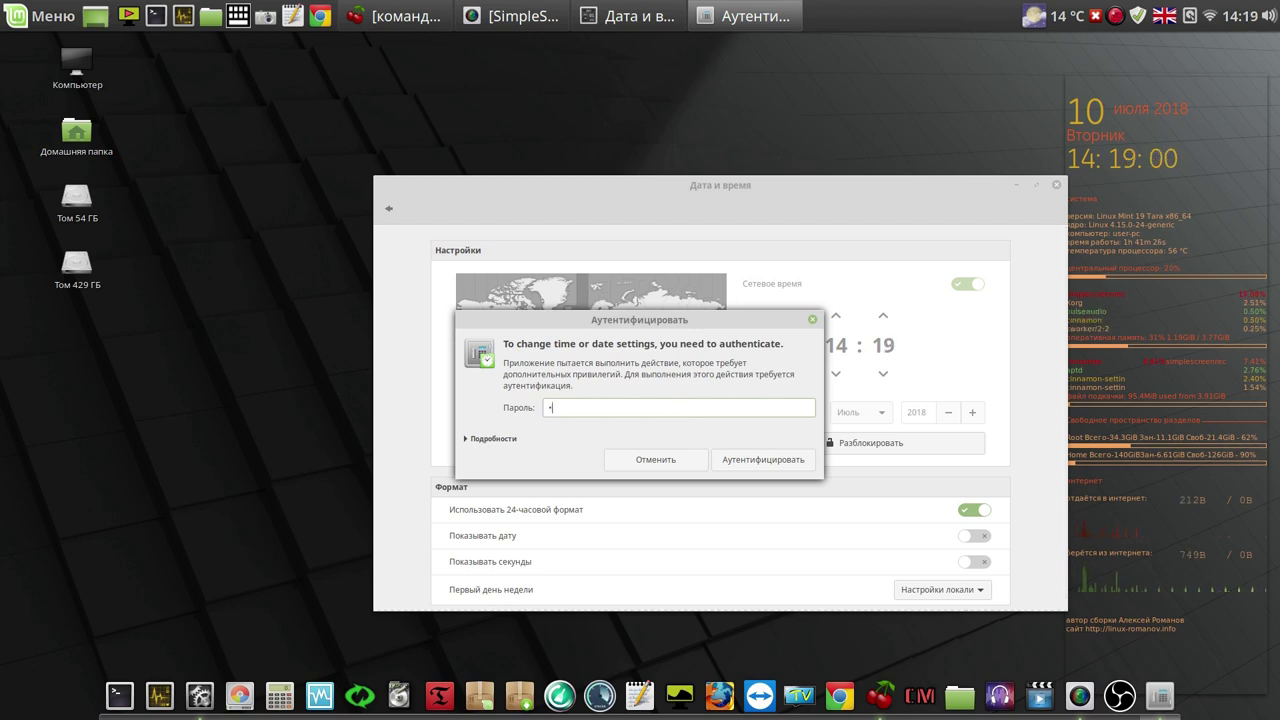
left_click(768, 461)
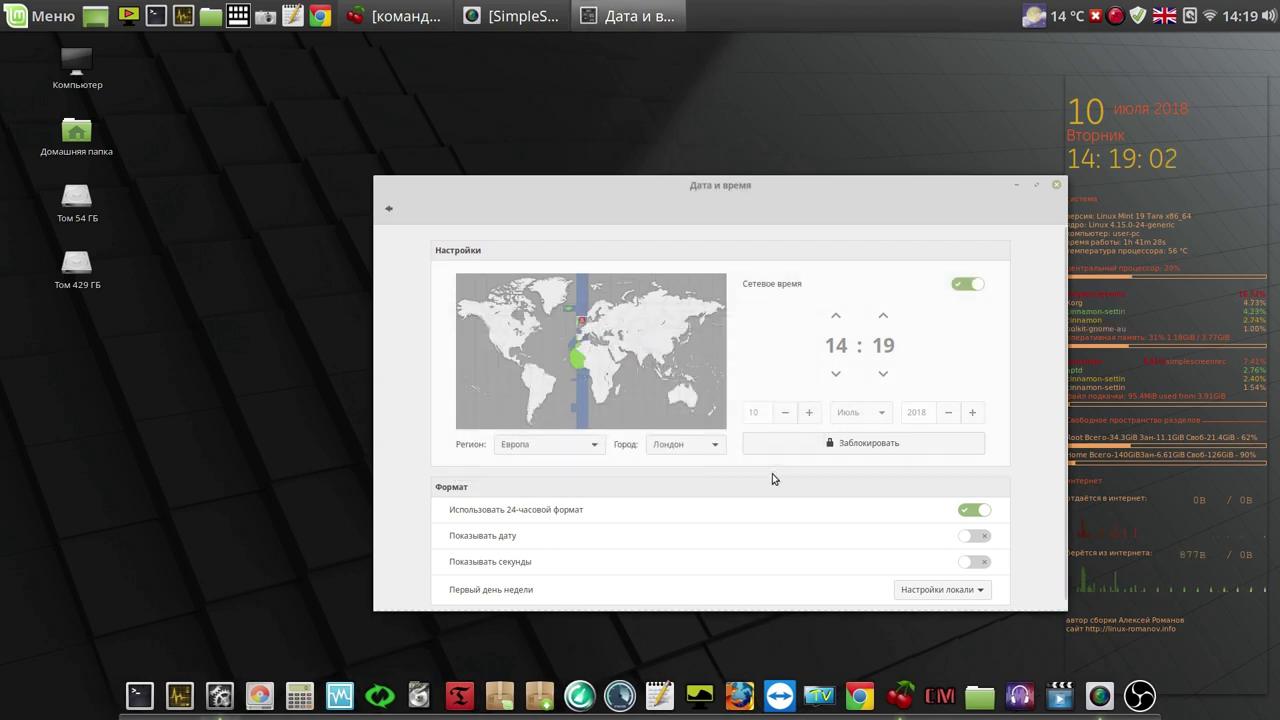
Step: Set the time zone to region Европа, city Москва, then lock and close the date and time settings
left_click(606, 326)
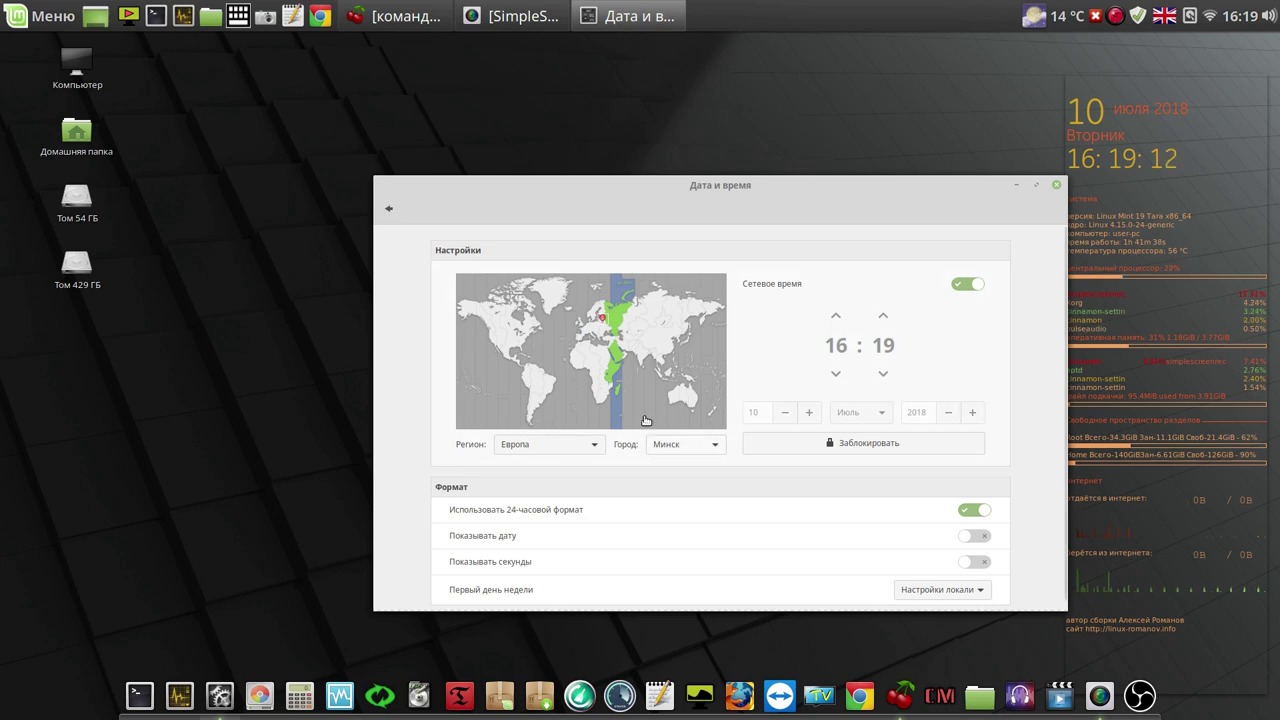
left_click(609, 314)
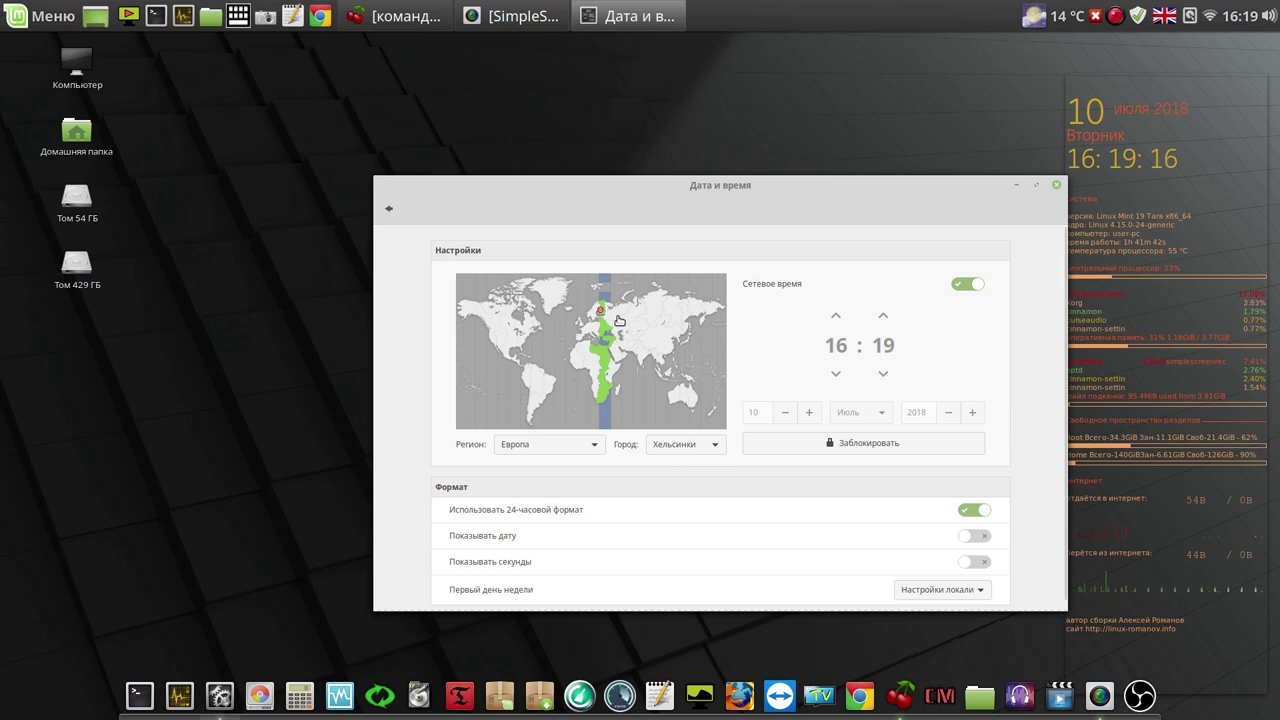
left_click(620, 318)
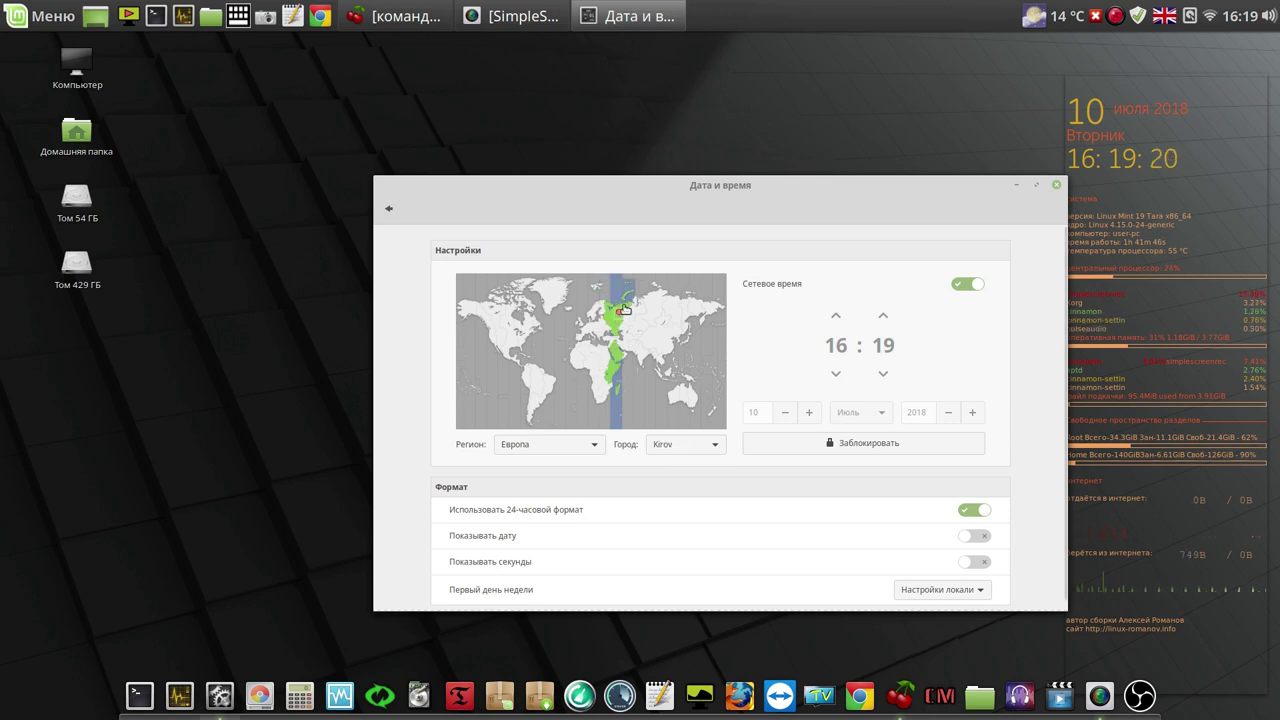
left_click(620, 328)
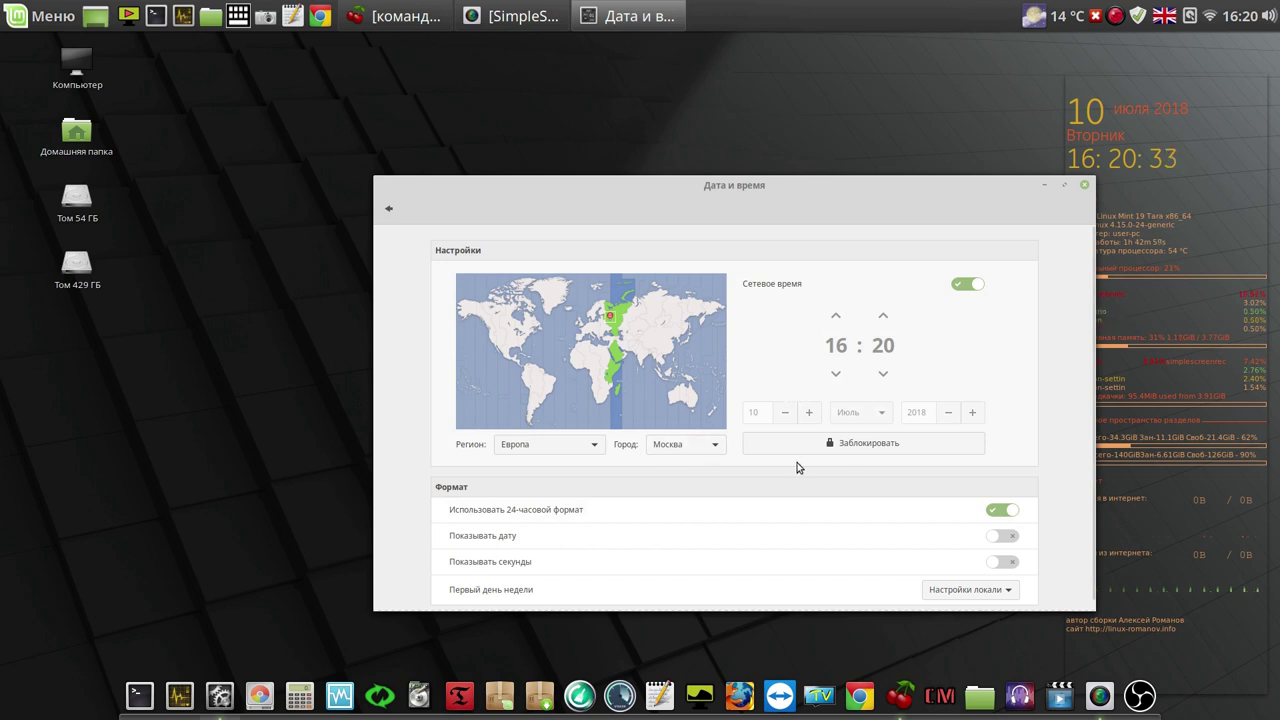
left_click(857, 443)
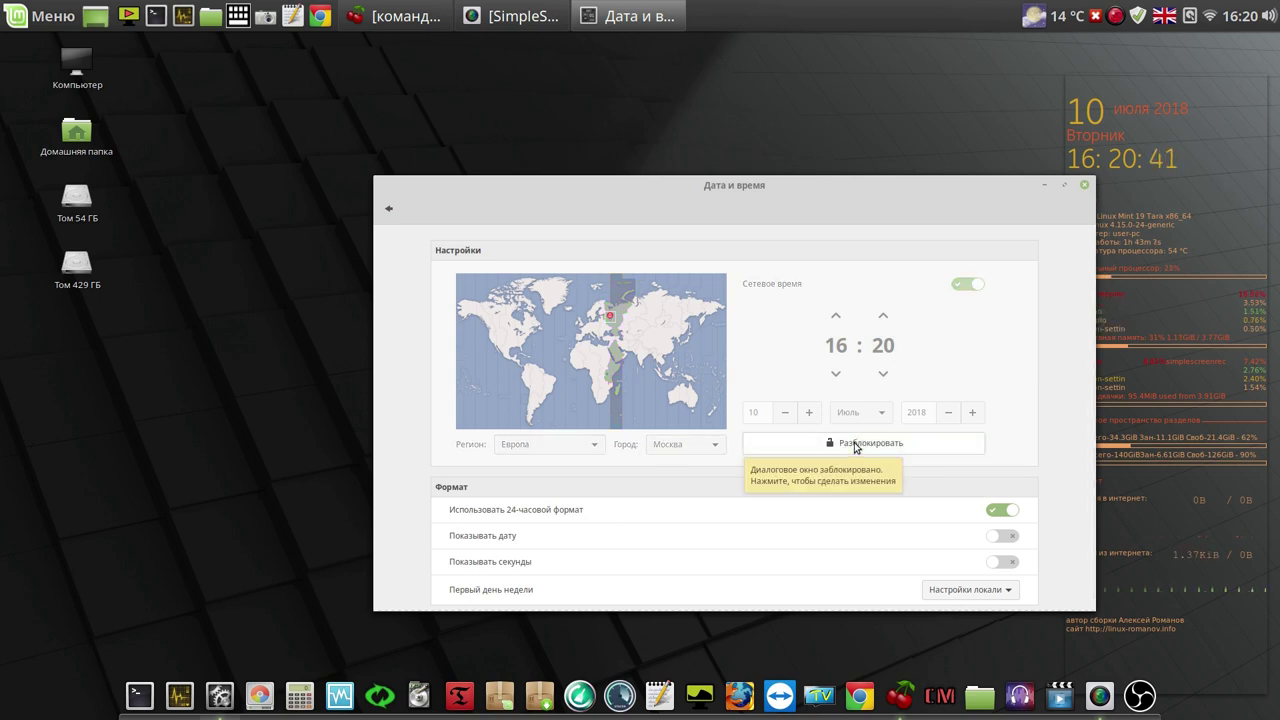
left_click(1087, 187)
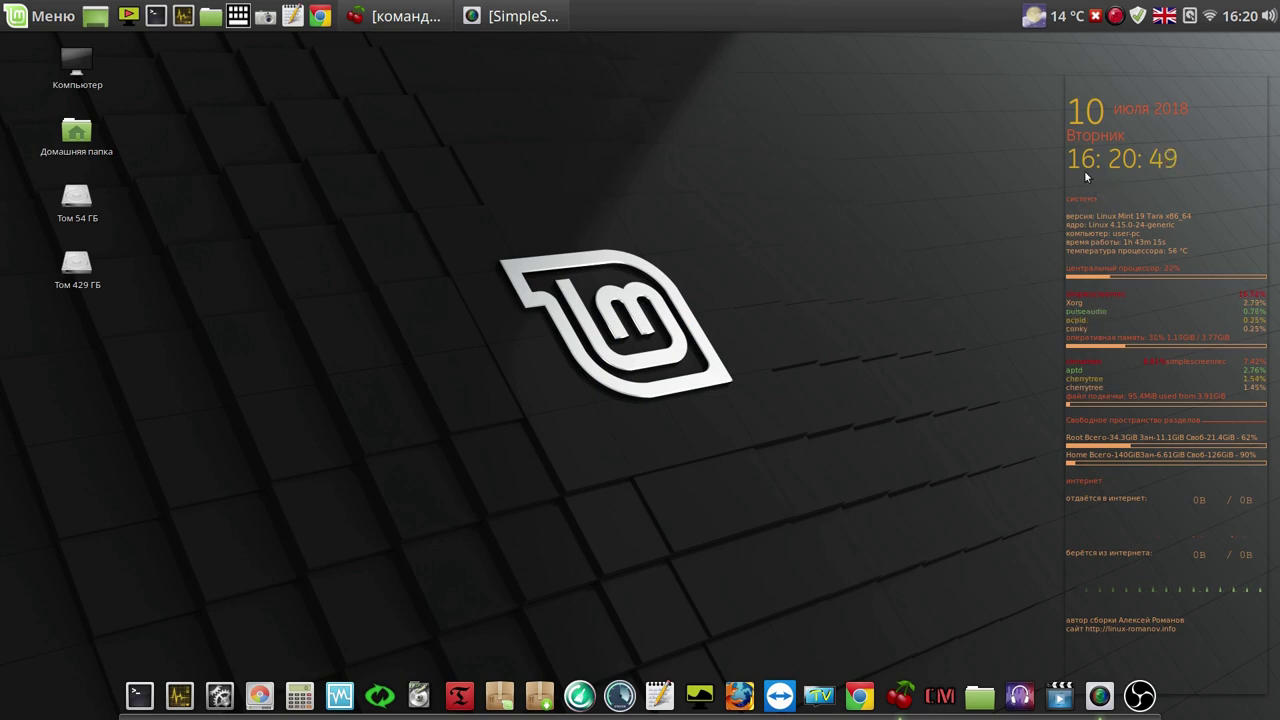
Step: Open the weather applet's settings and its WOEID lookup web page (Получить WOEID)
left_click(1050, 22)
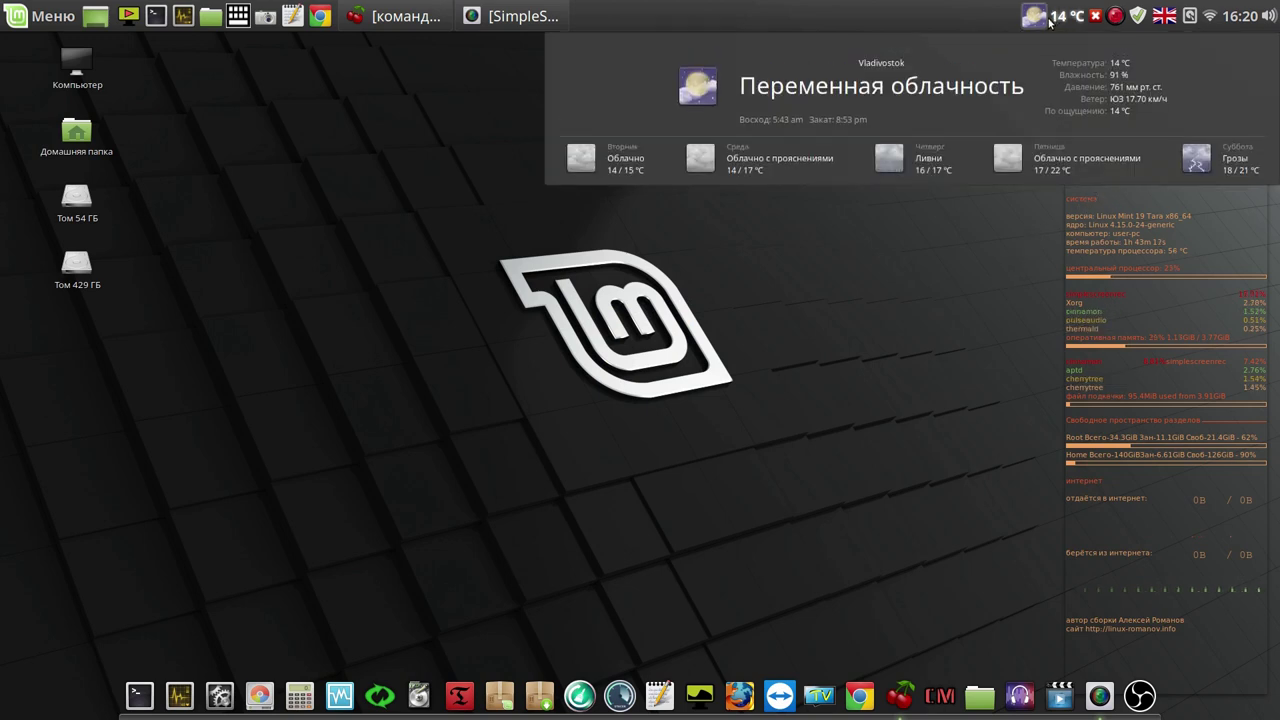
left_click(1049, 22)
right_click(1049, 22)
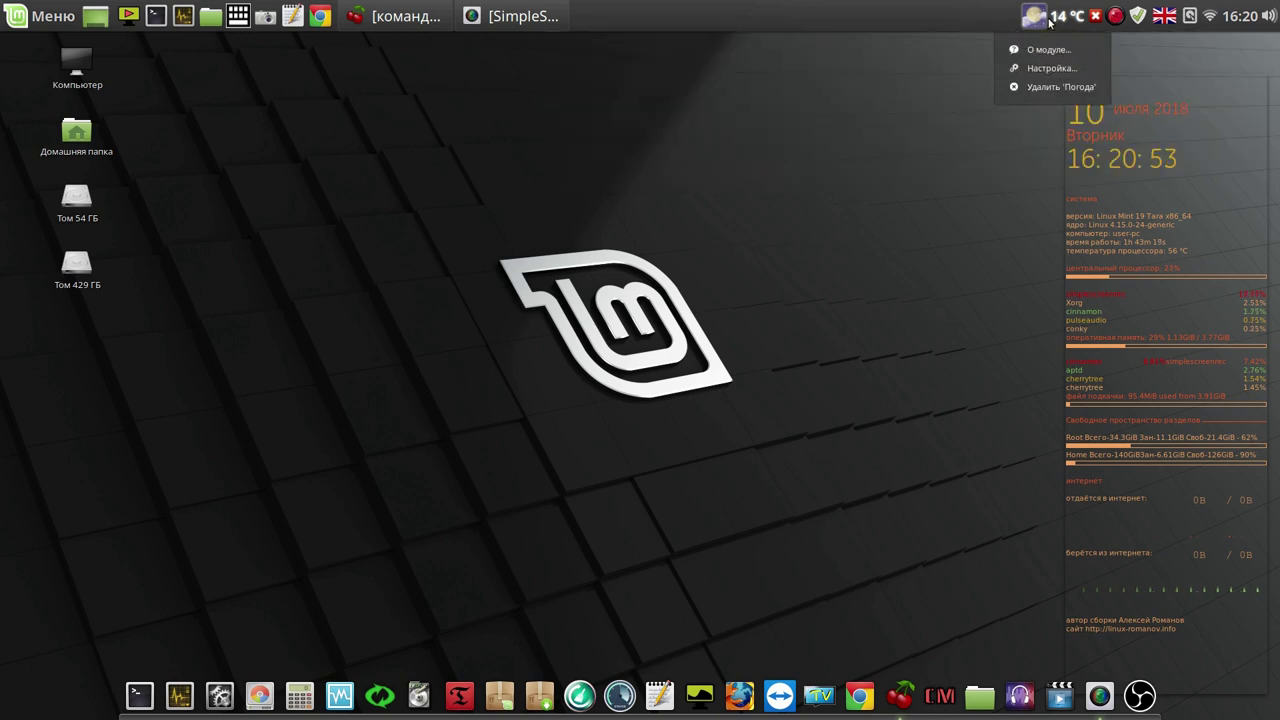
left_click(1062, 68)
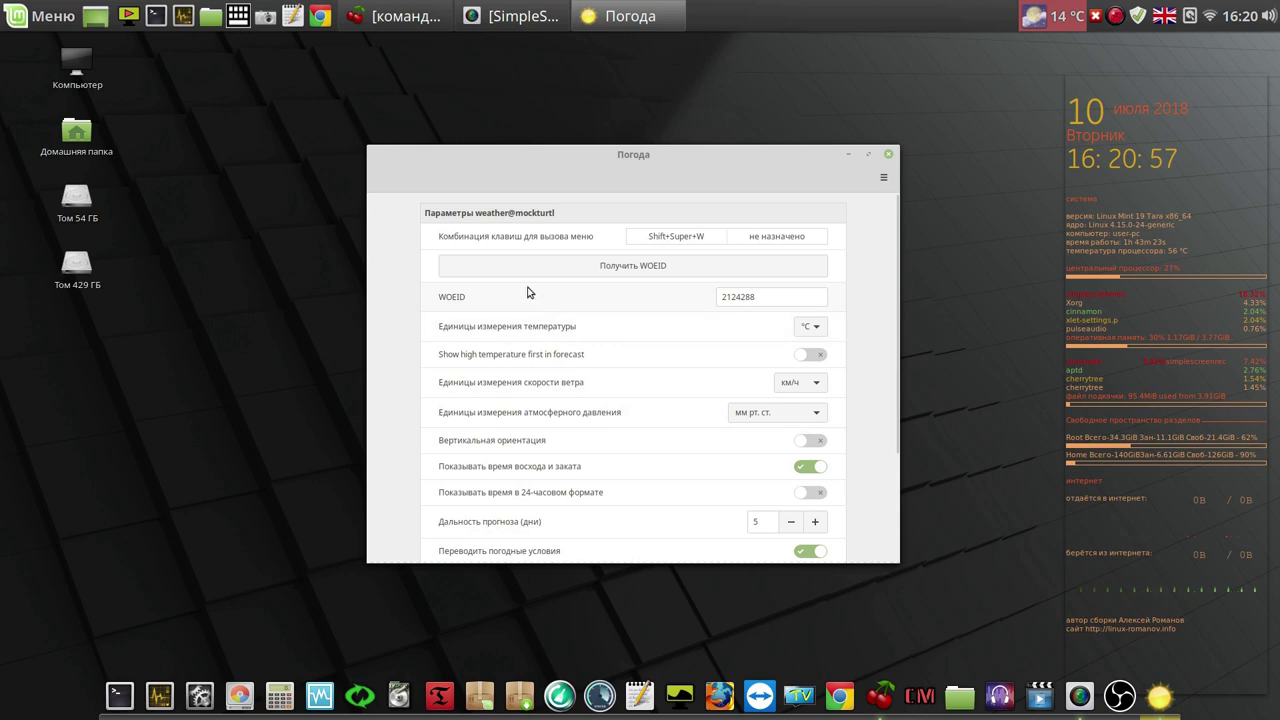
left_click(622, 268)
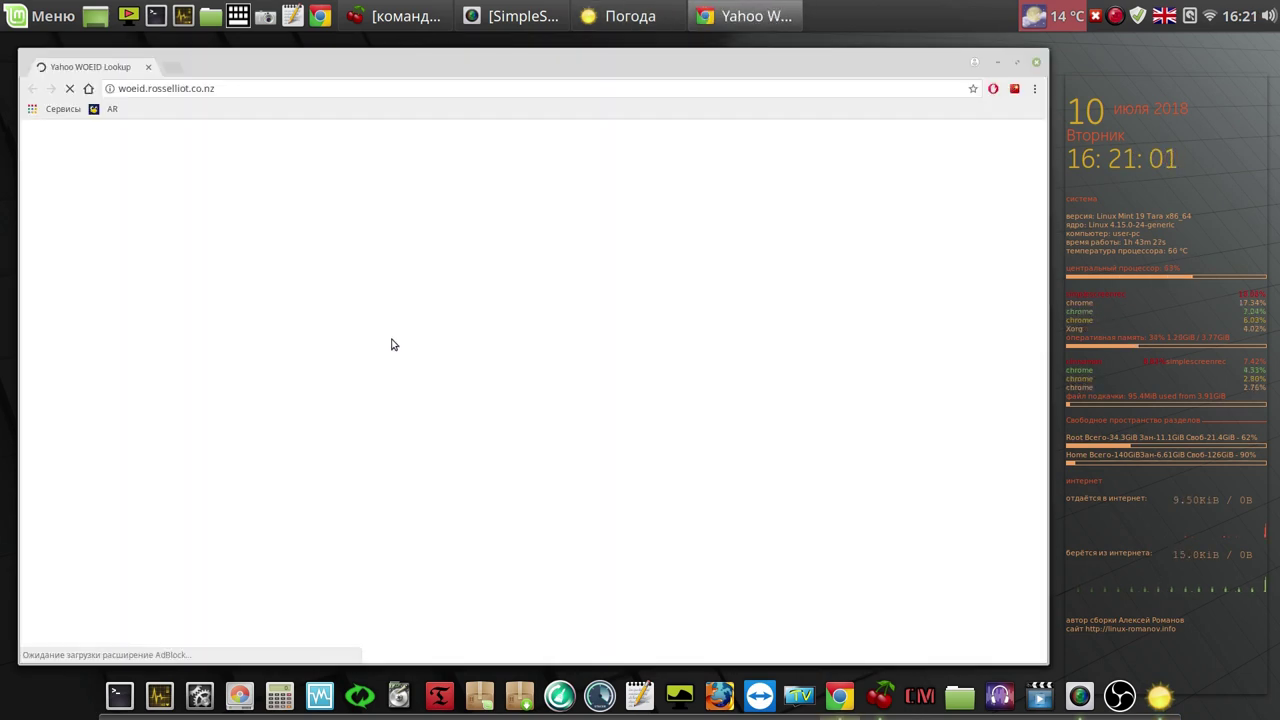
Step: Search the WOEID Lookup site for moscow
left_click(294, 521)
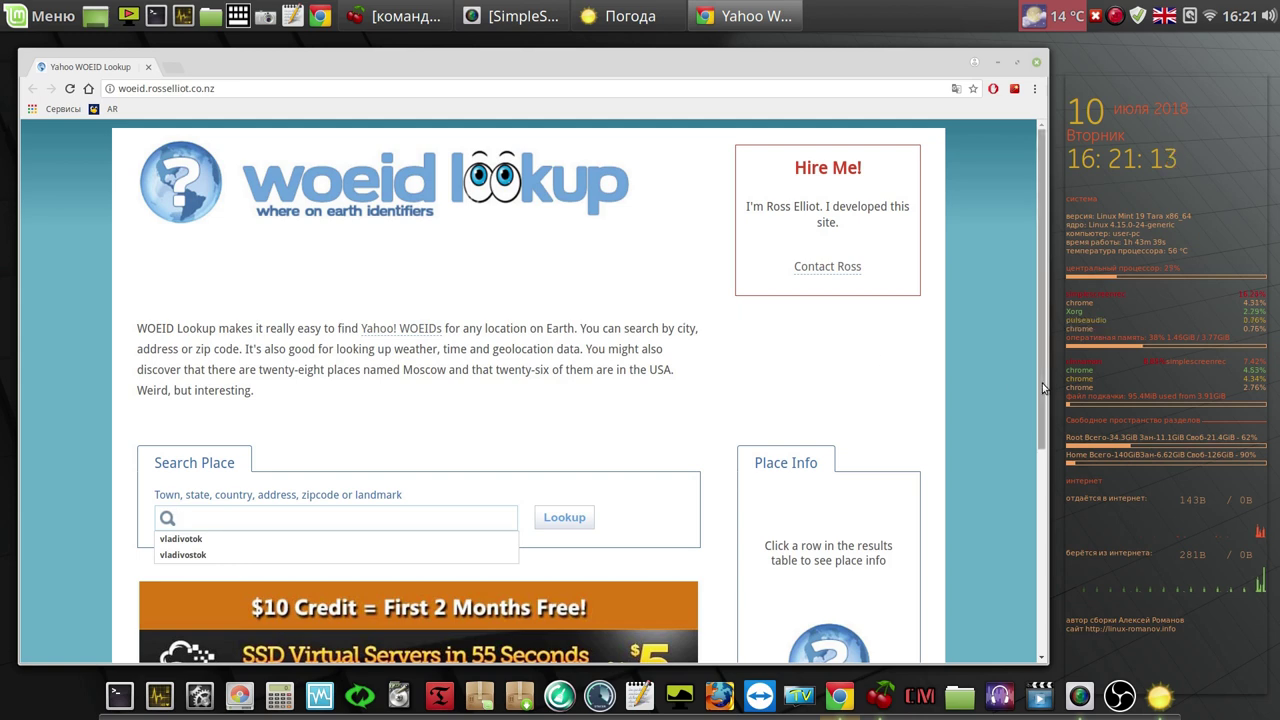
type("m")
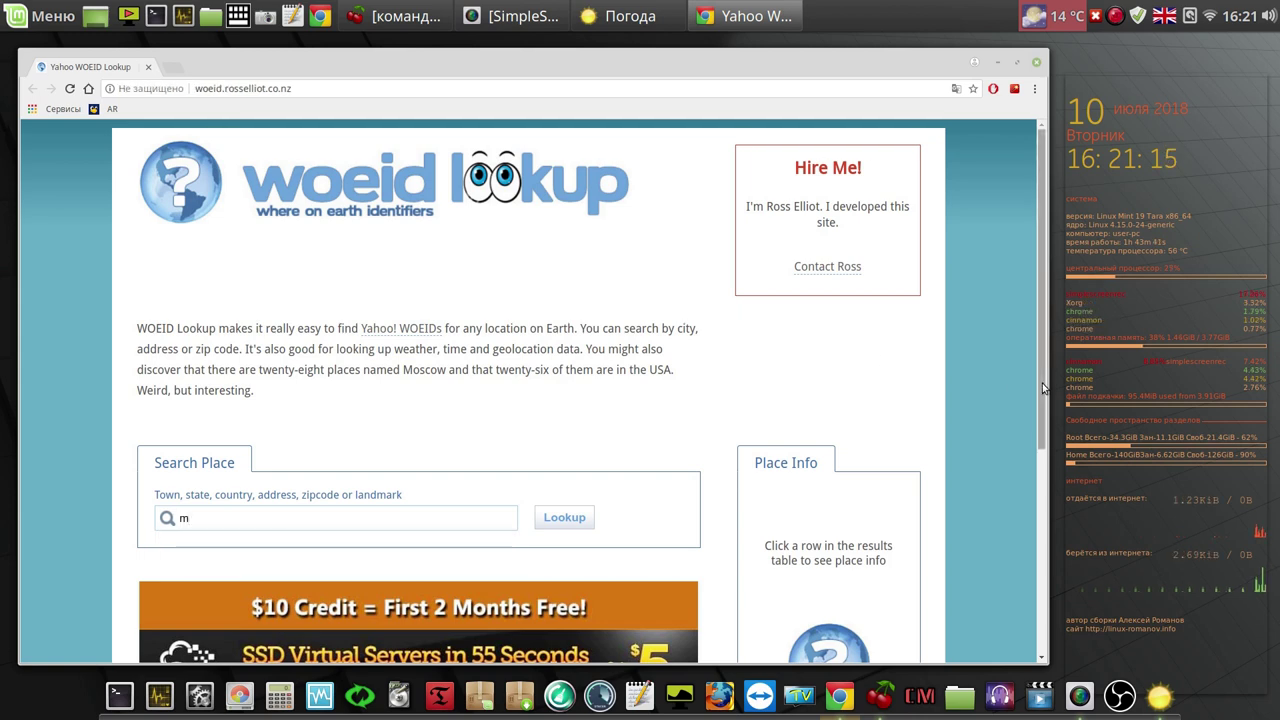
type("oscow")
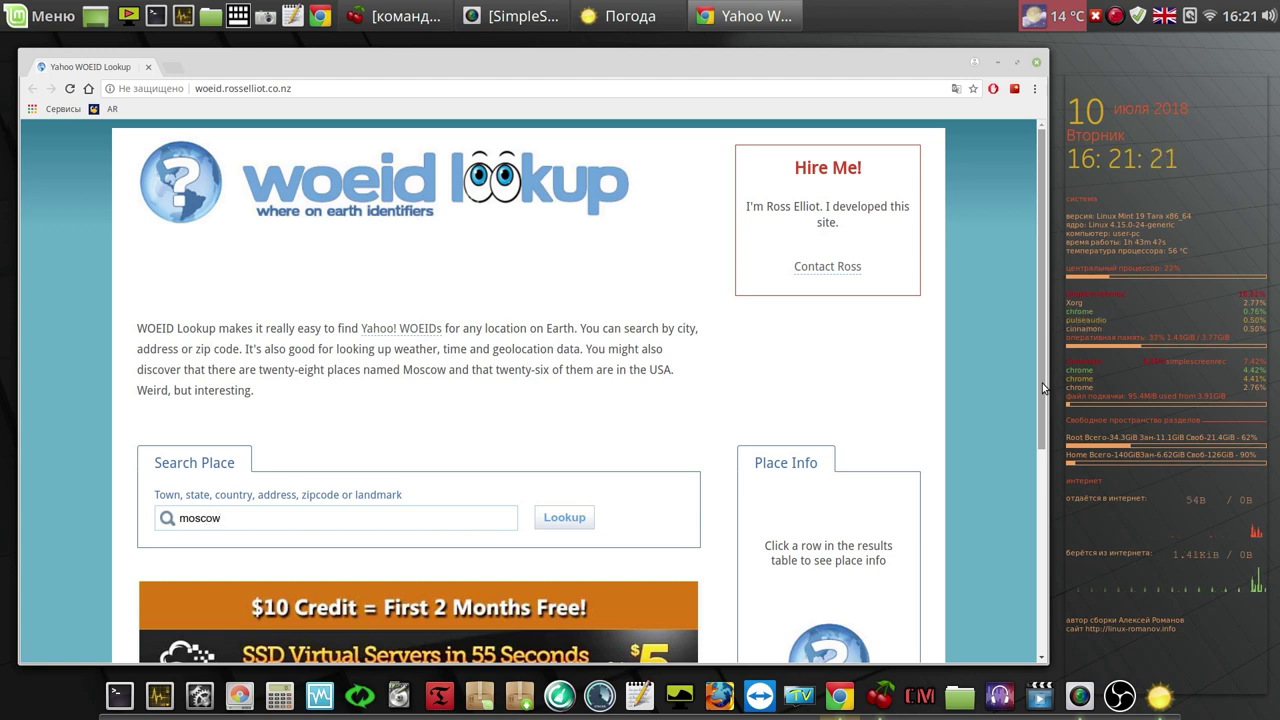
key("Return")
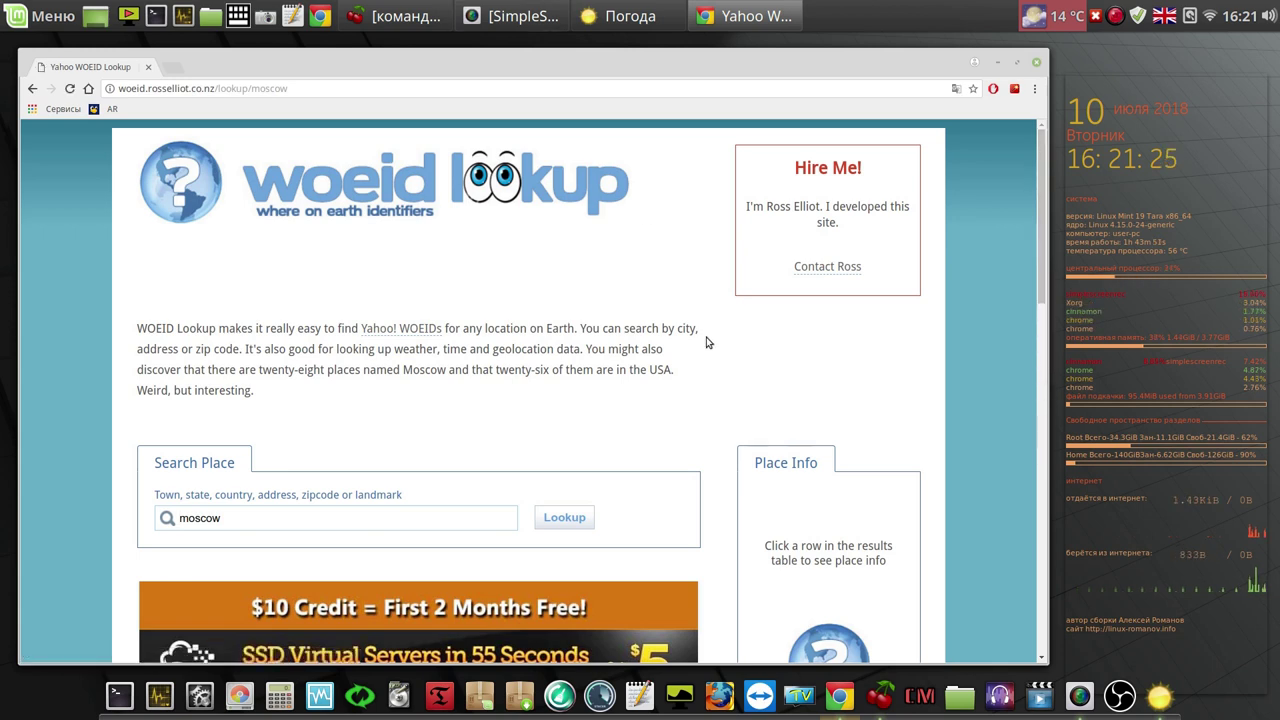
Step: Copy the WOEID 2122265 of Moskva Raion, Russia, from the results and minimize the browser
scroll(669, 407, "down", 2)
scroll(669, 407, "down", 9)
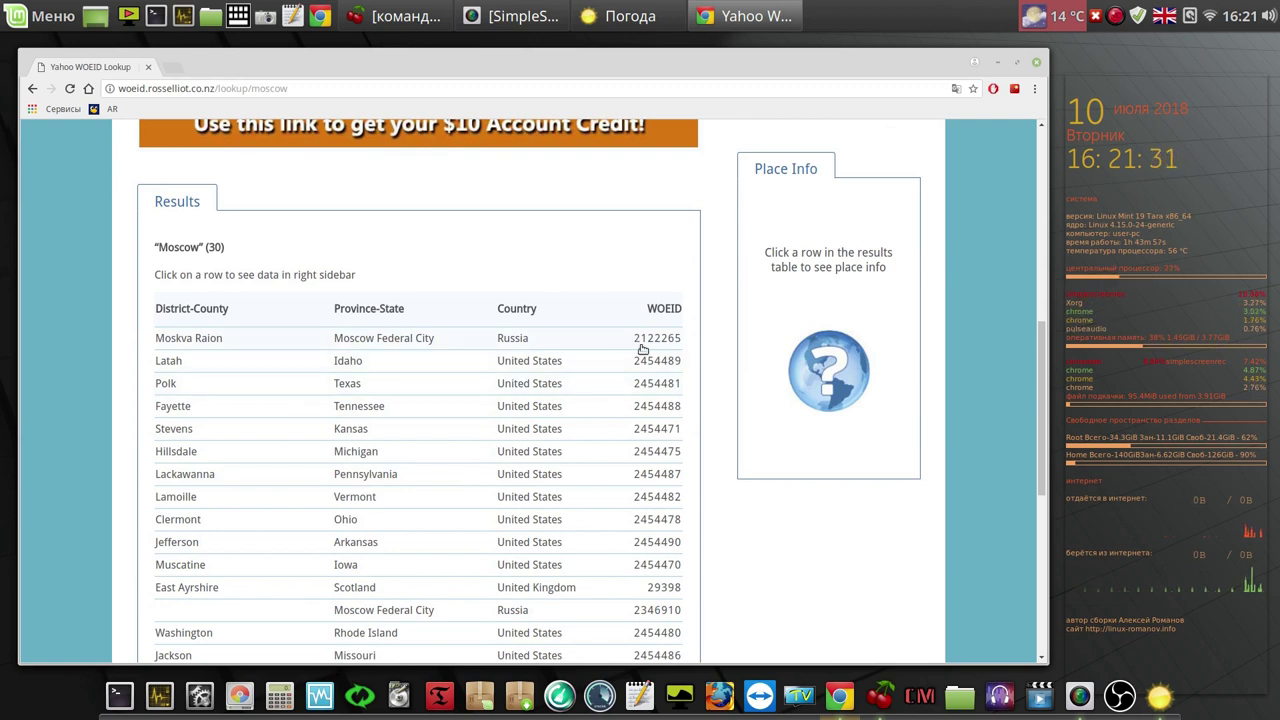
left_click_drag(631, 339, 676, 349)
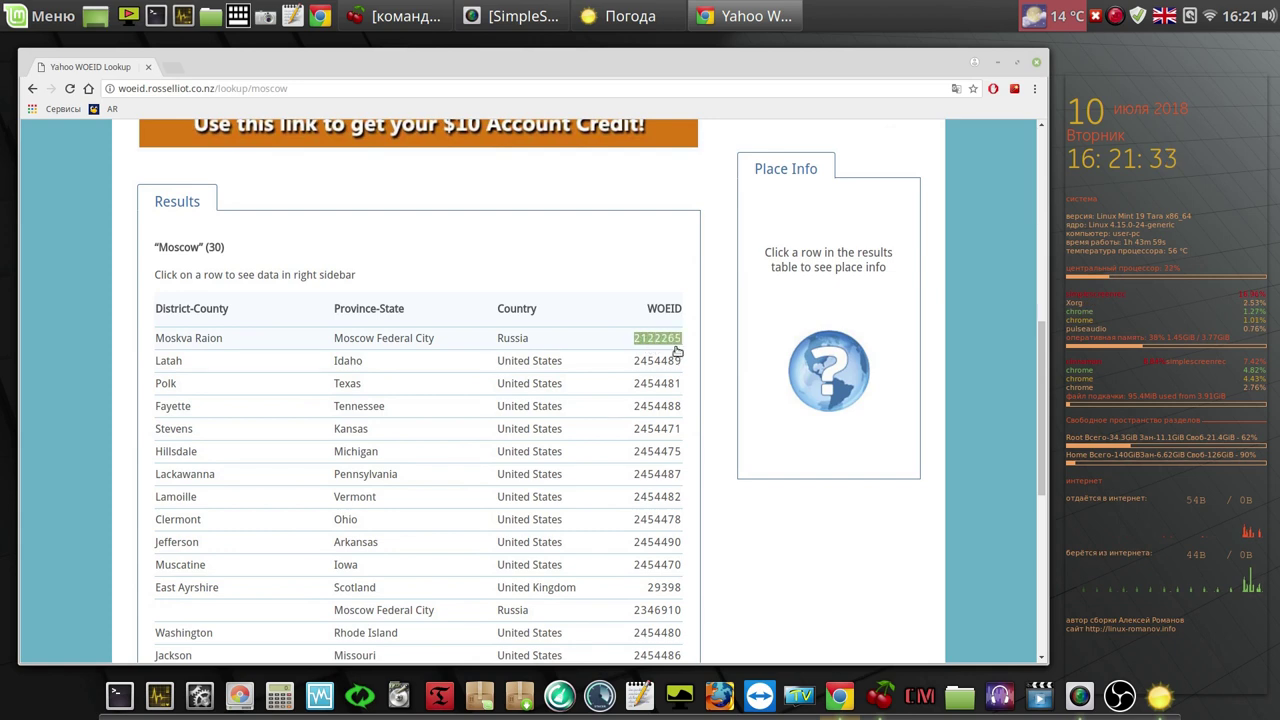
right_click(674, 342)
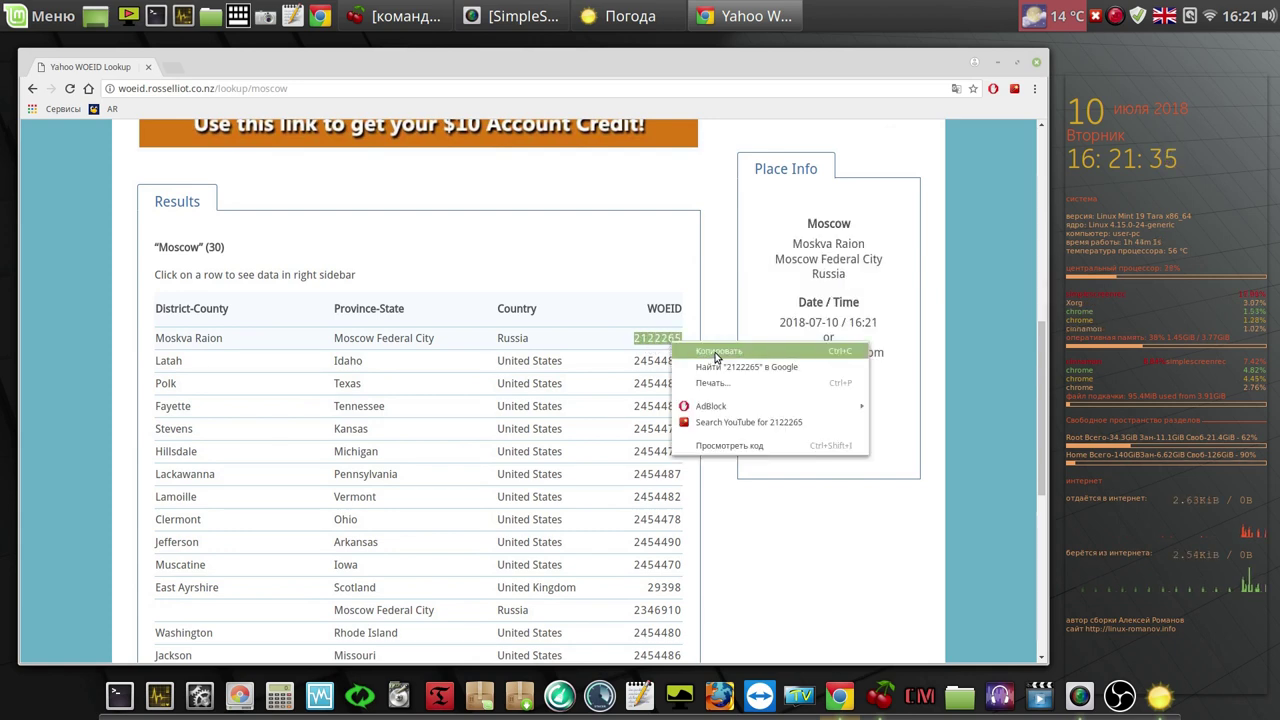
left_click(716, 352)
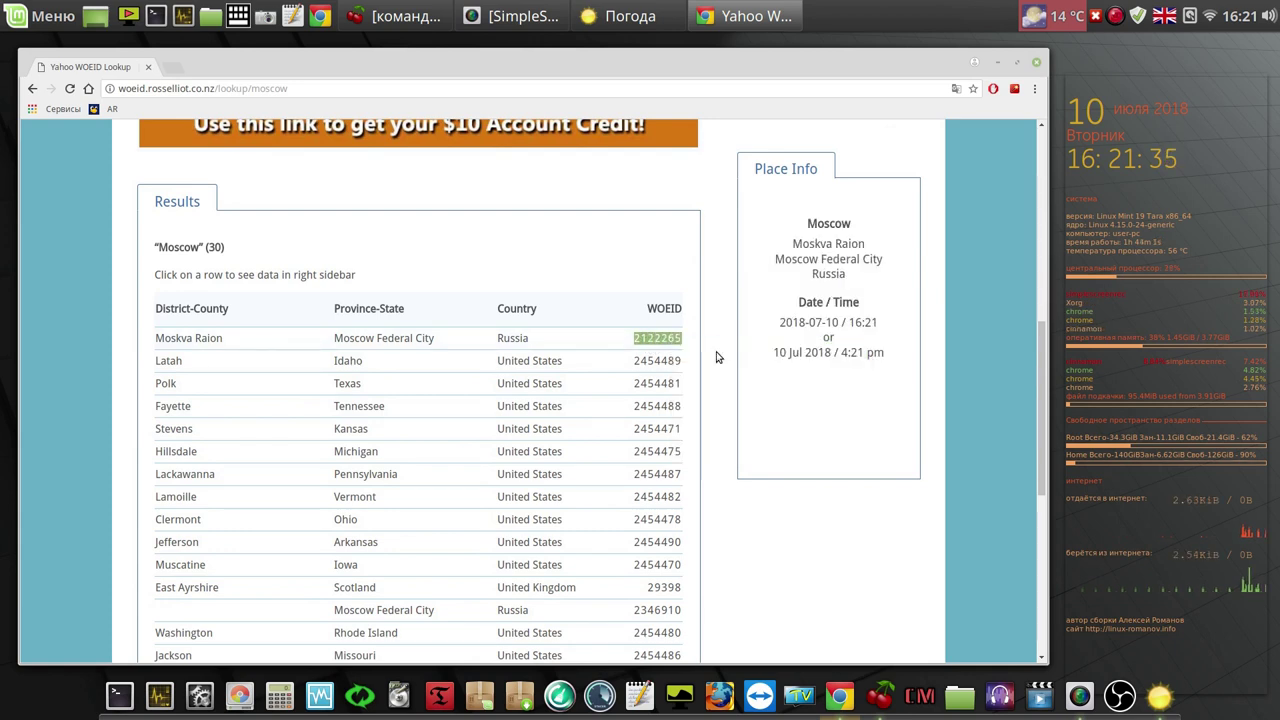
left_click(999, 64)
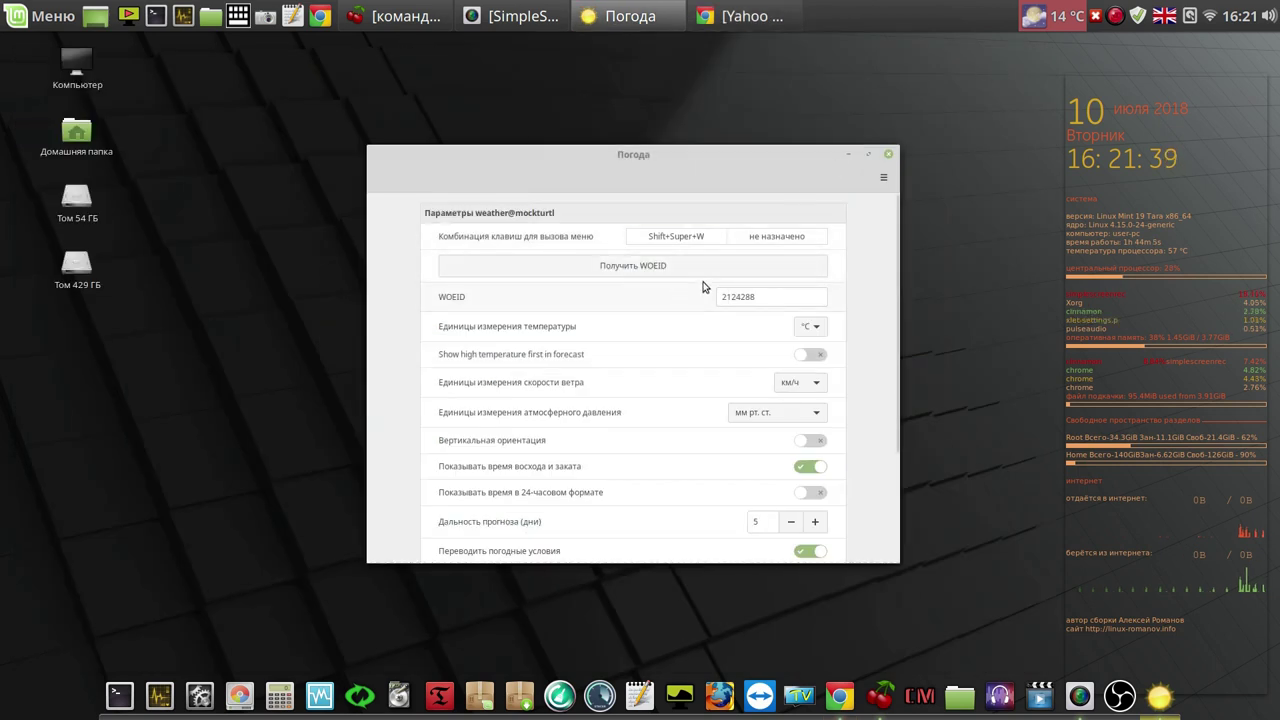
Step: Try to replace the weather applet's WOEID with the copied one and close its settings
left_click_drag(768, 300, 735, 297)
right_click(735, 297)
left_click(765, 344)
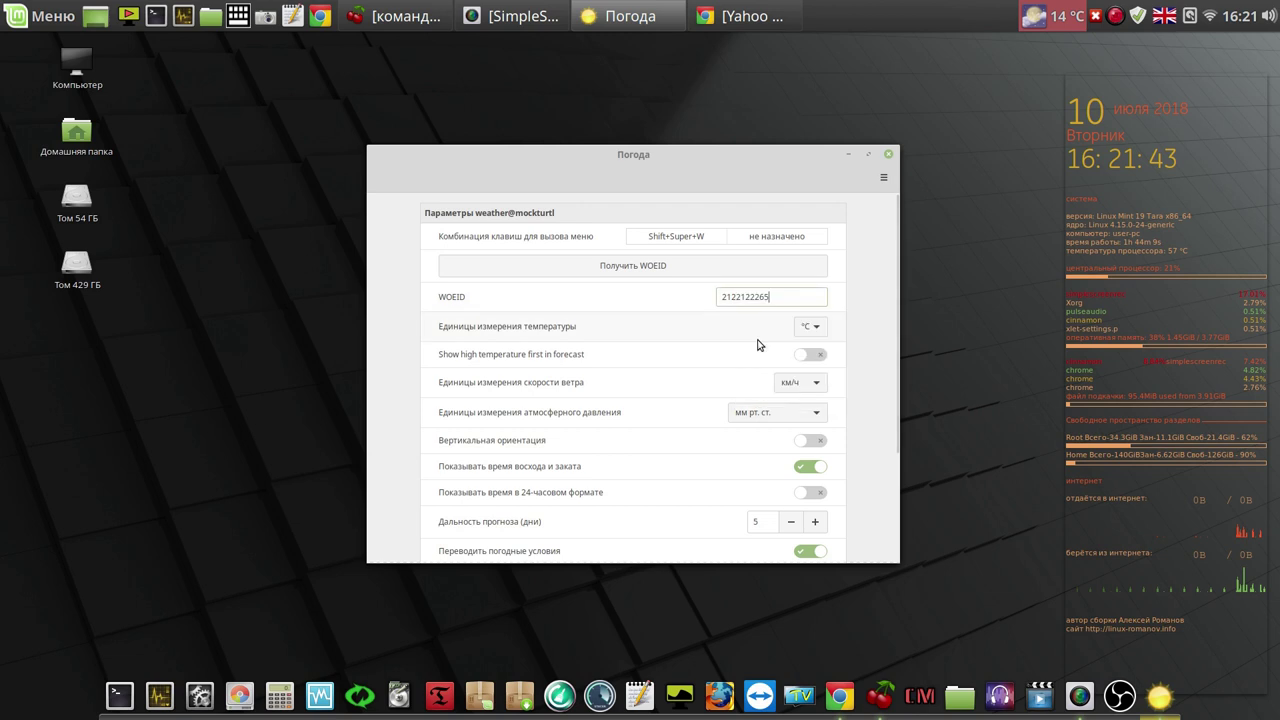
left_click(888, 154)
Step: Reopen the weather applet's settings and replace the entire WOEID with the copied 2122265
left_click(1043, 25)
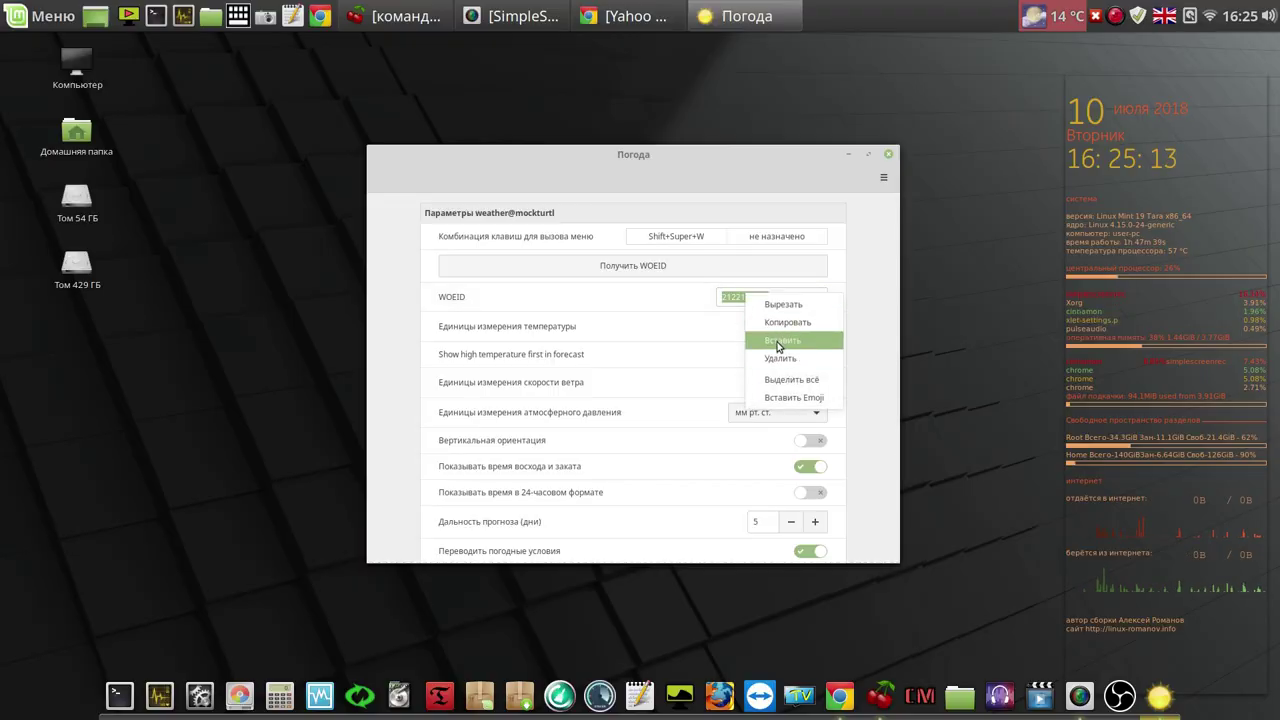
left_click(782, 341)
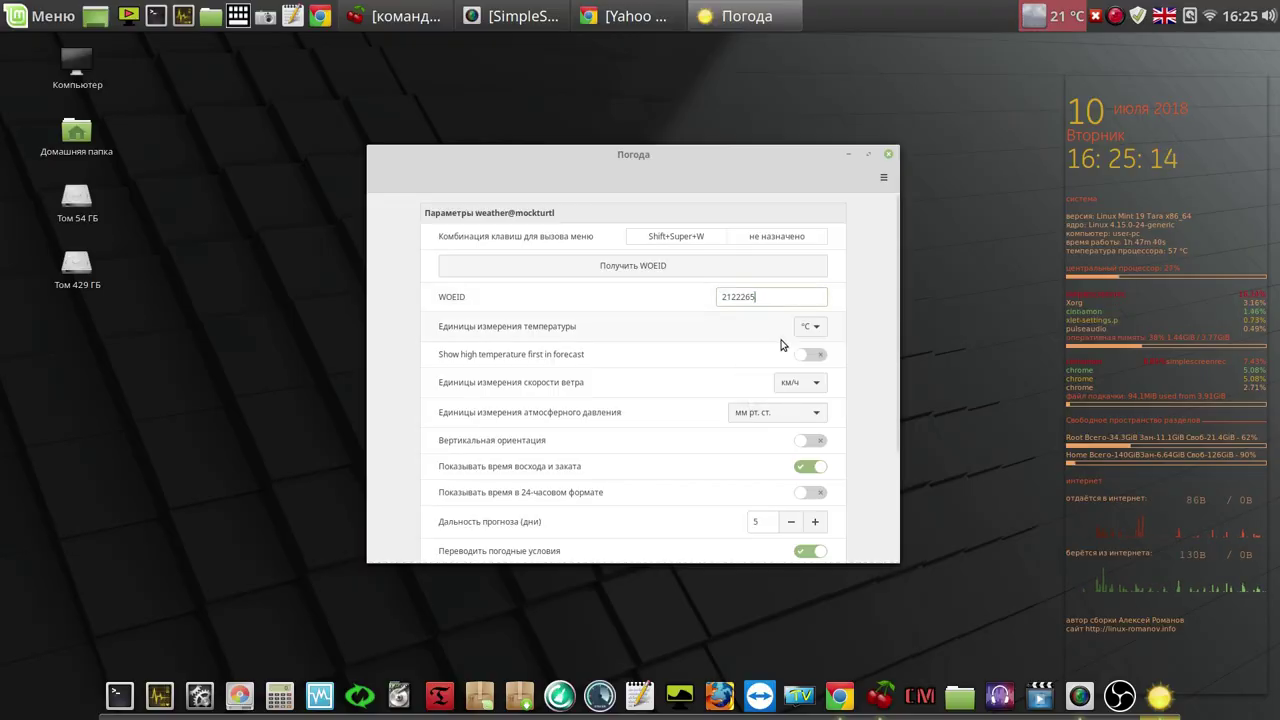
Step: Close the weather applet's settings and view its current conditions and five-day forecast for Moscow
left_click(889, 156)
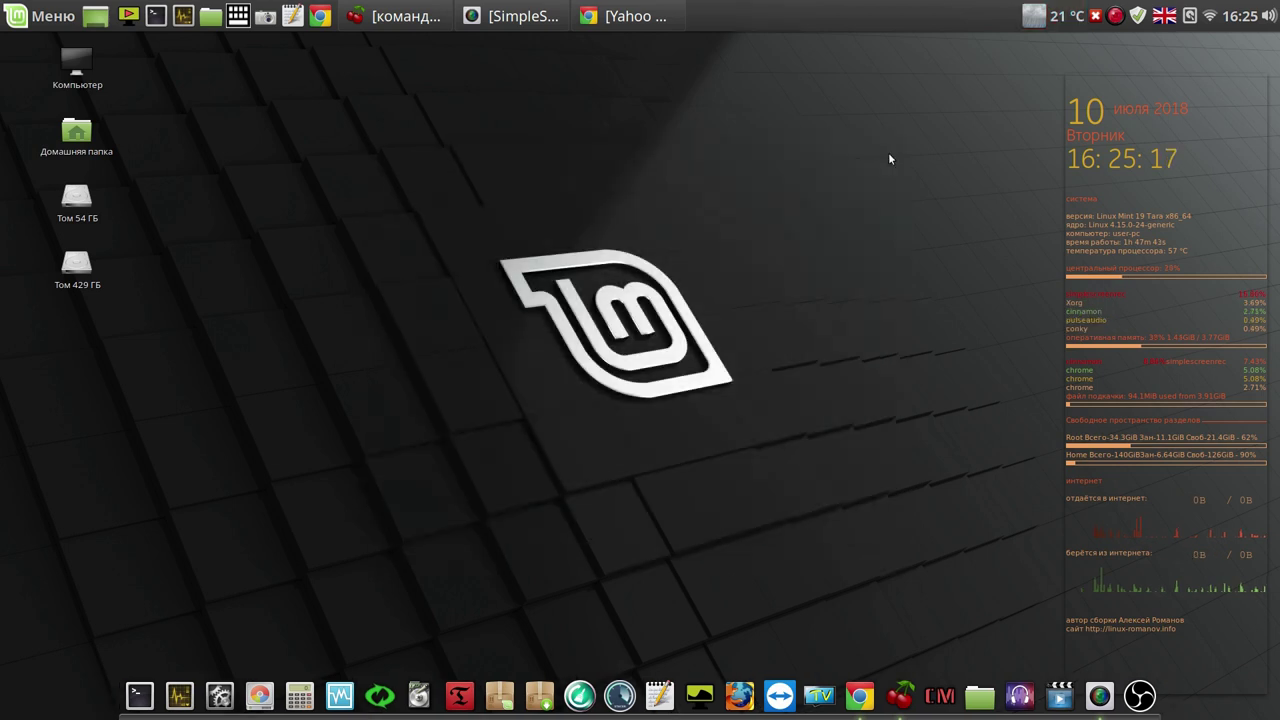
left_click(1062, 20)
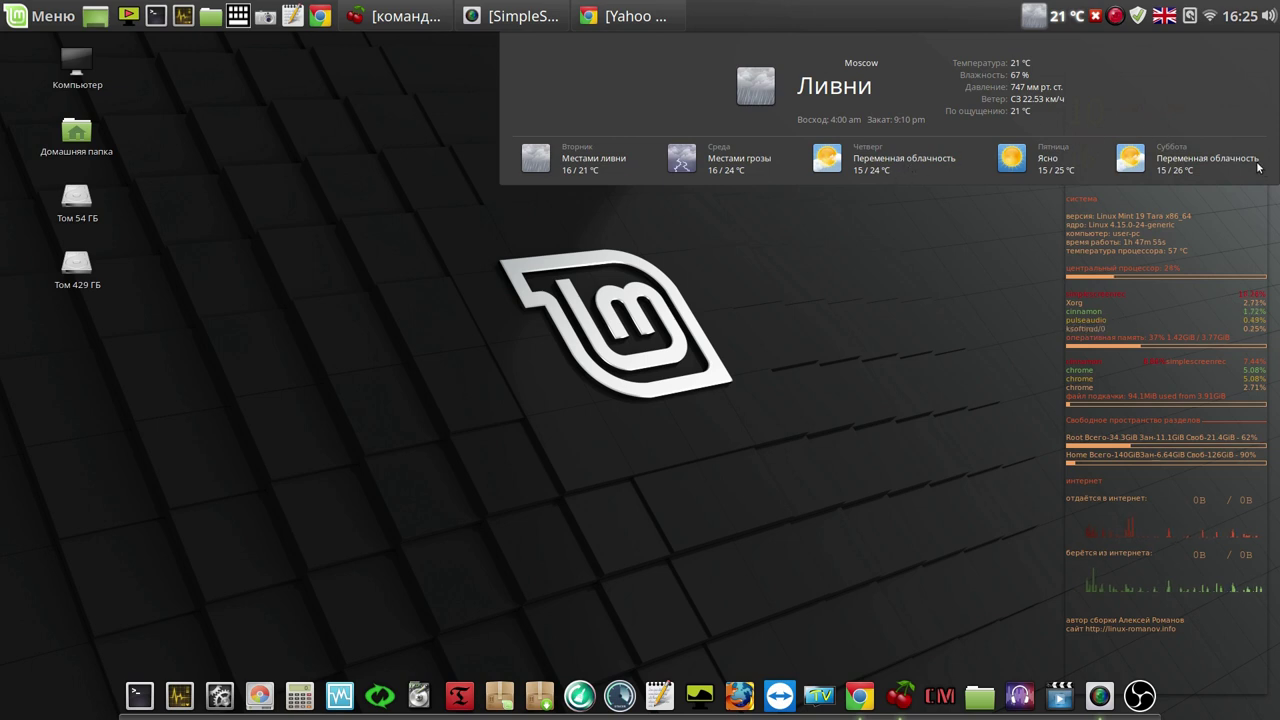
left_click(1036, 16)
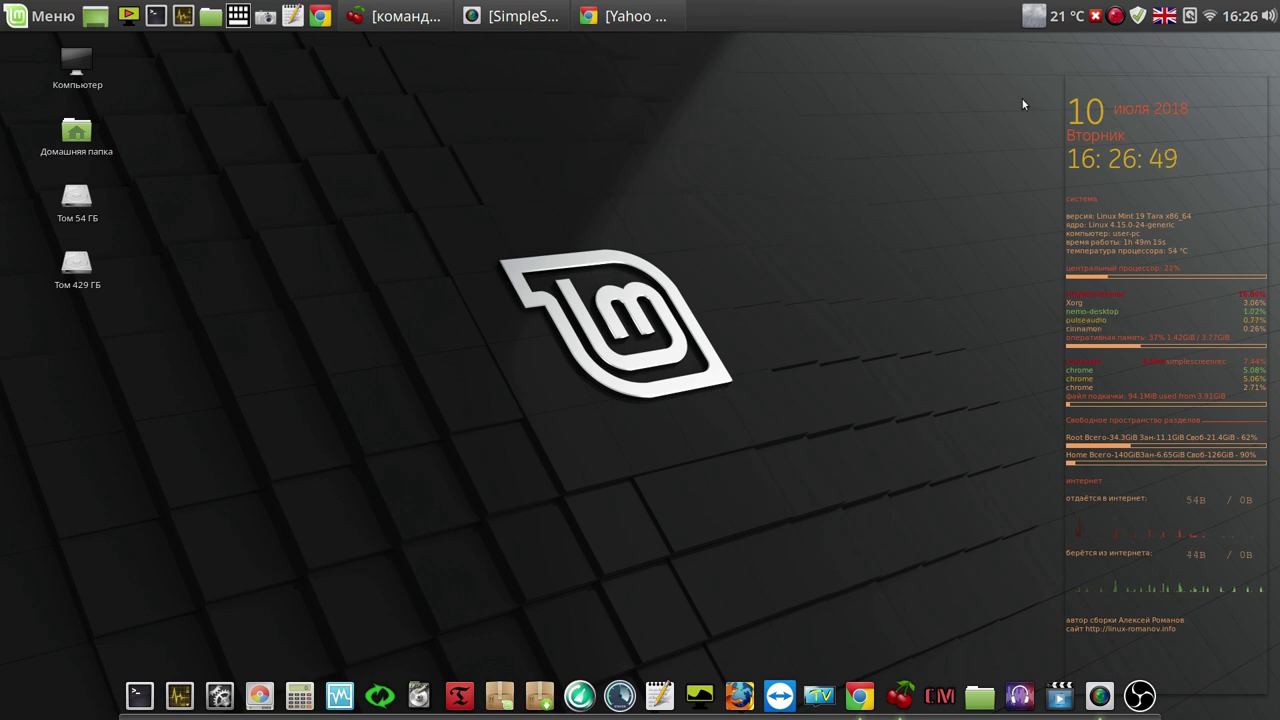
Step: Uninstall the Thunderbird mail client, authenticating with the account password and confirming the removal of its packages
mouse_move(607, 29)
left_click(48, 18)
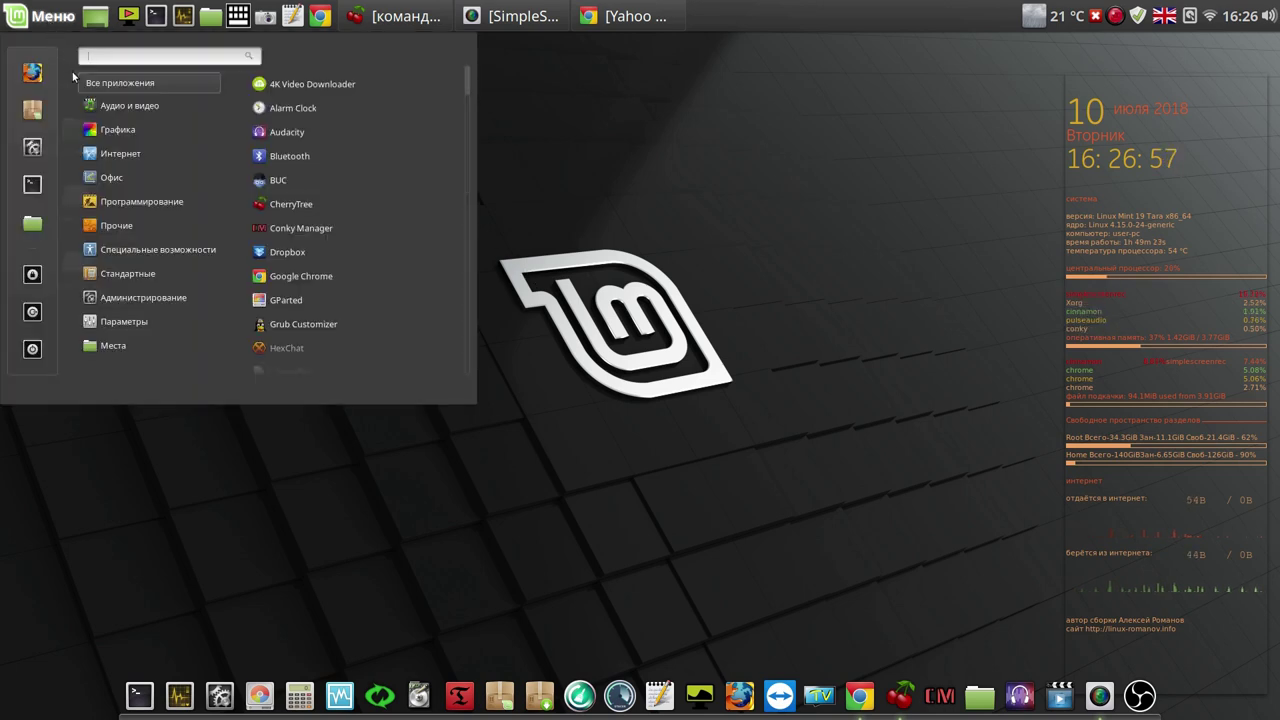
mouse_move(114, 153)
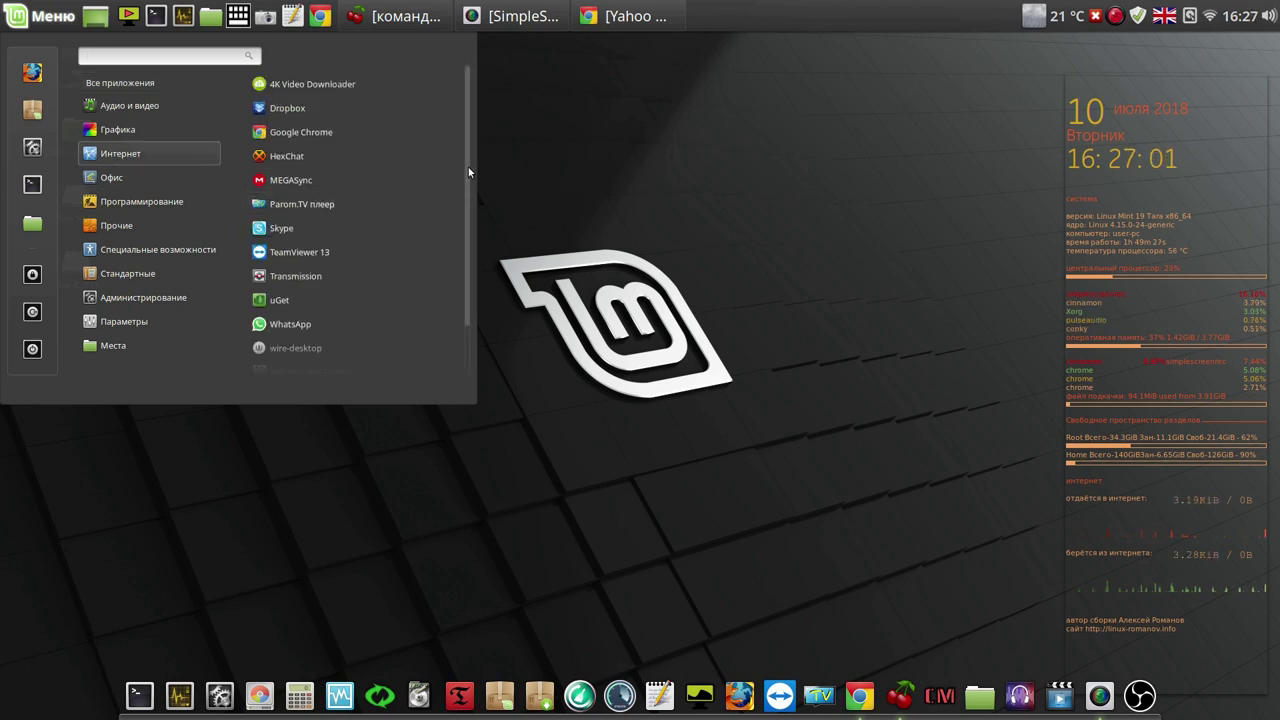
left_click_drag(468, 167, 473, 225)
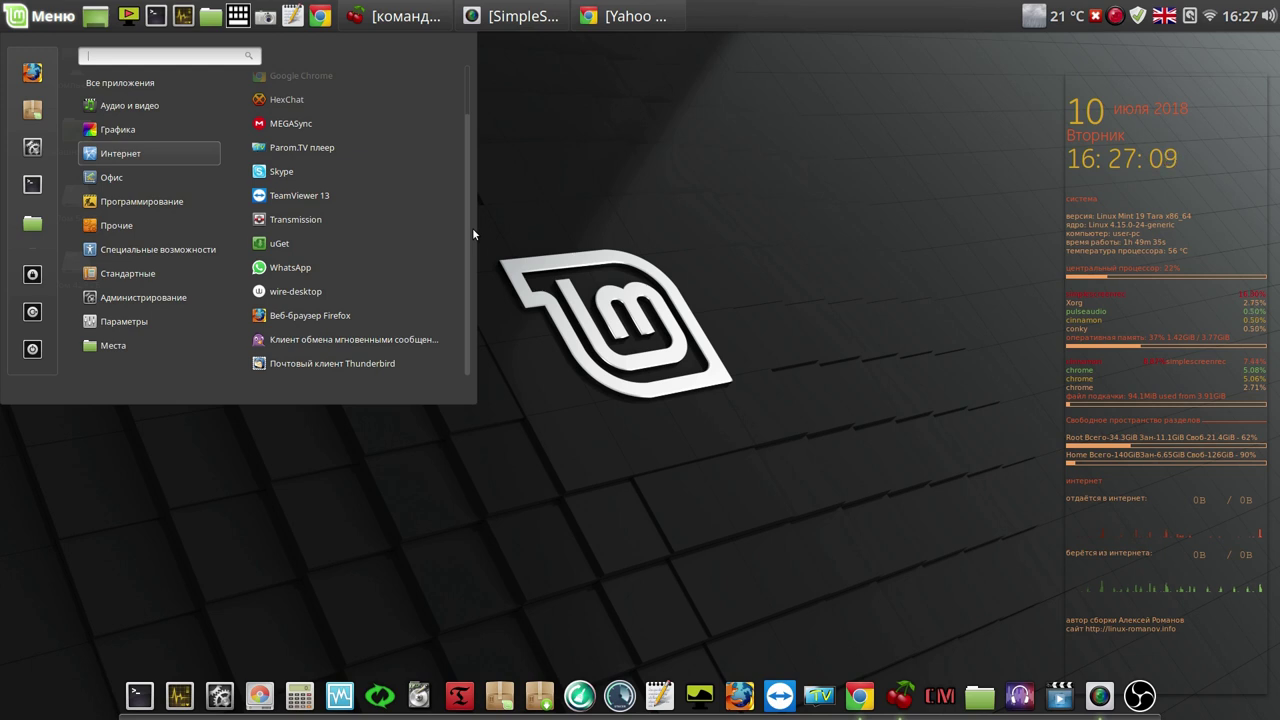
right_click(361, 363)
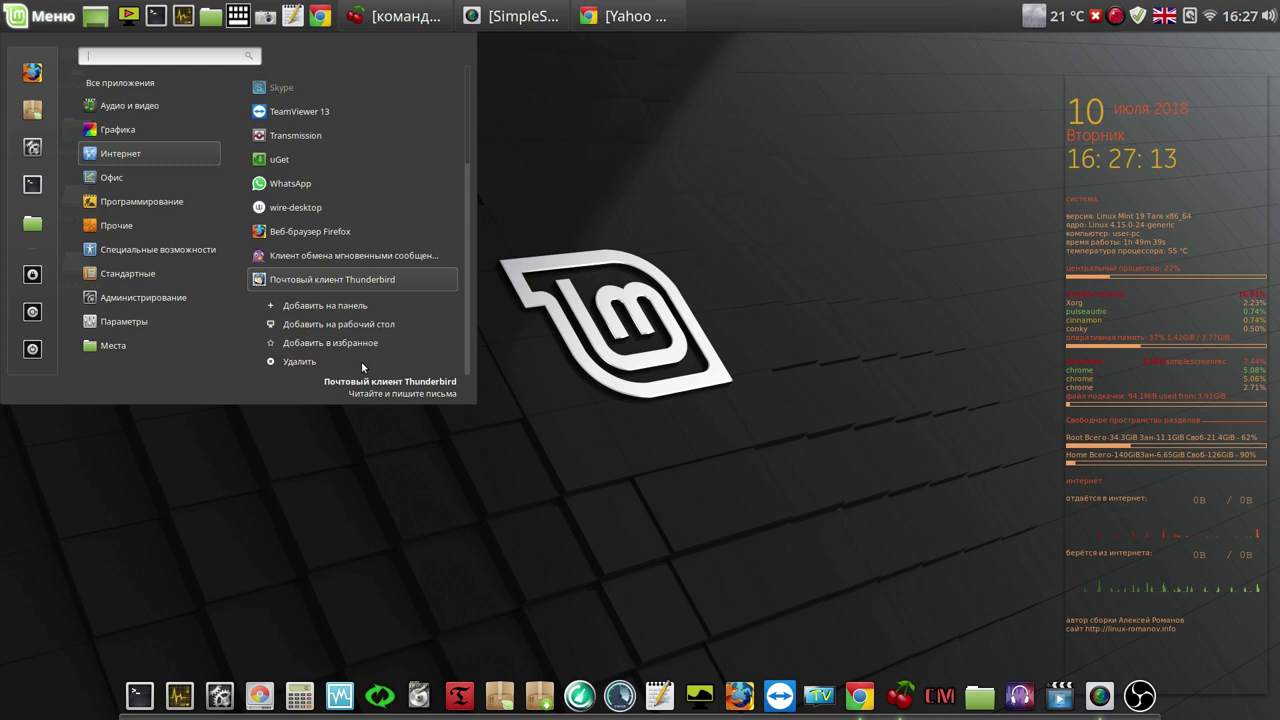
left_click(299, 363)
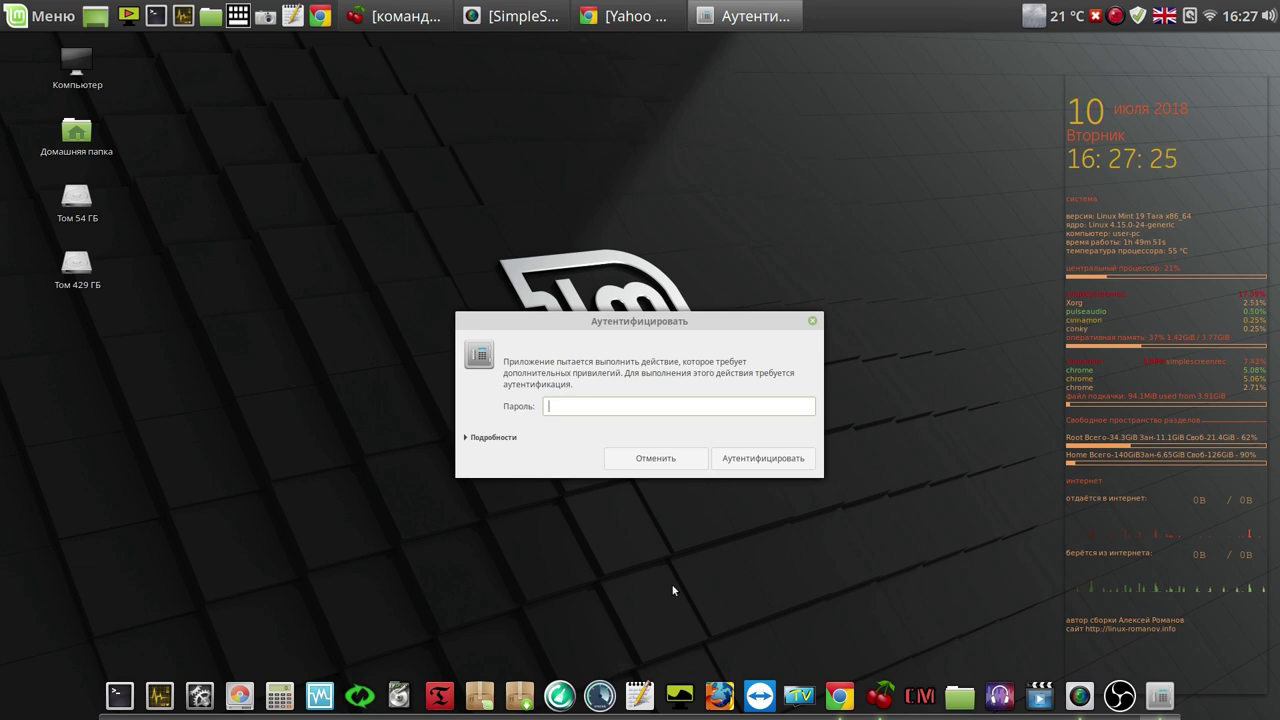
type("•")
left_click(753, 464)
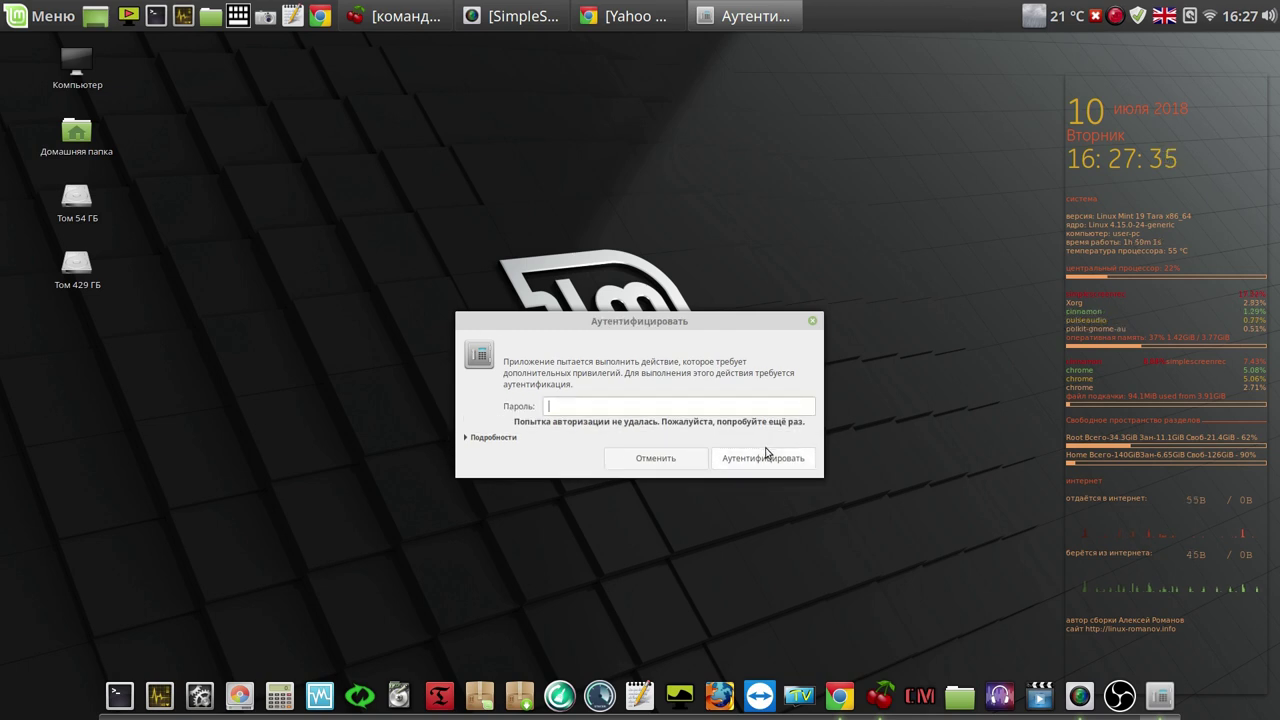
type("•")
left_click(758, 458)
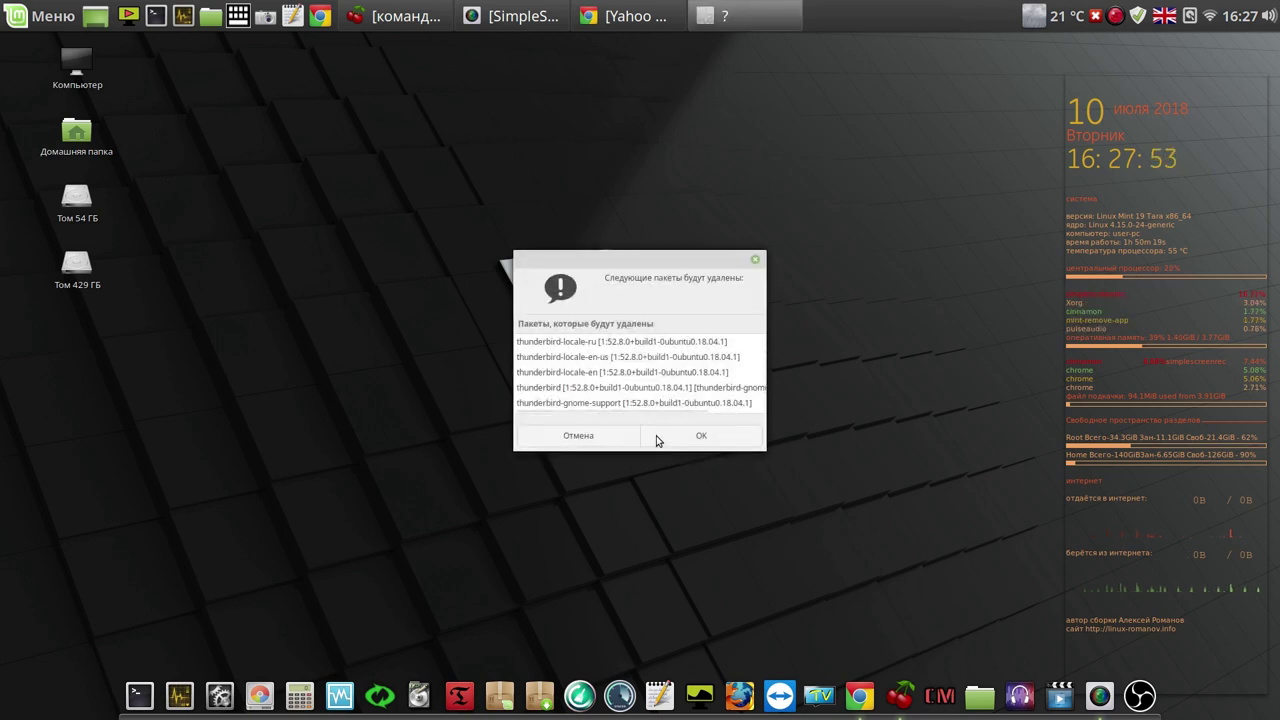
left_click(705, 436)
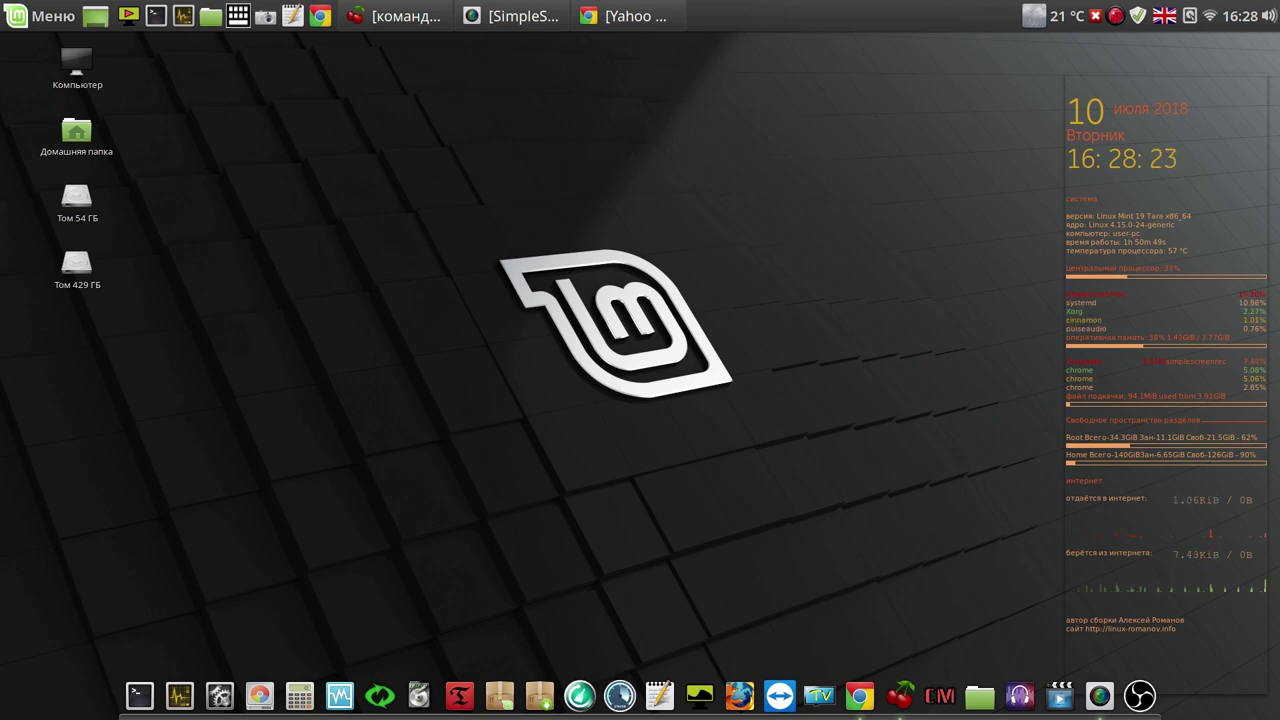
Step: Scan for package caches, crash reports, application logs, application caches and trash with Stacer's System Cleaner
left_click(376, 319)
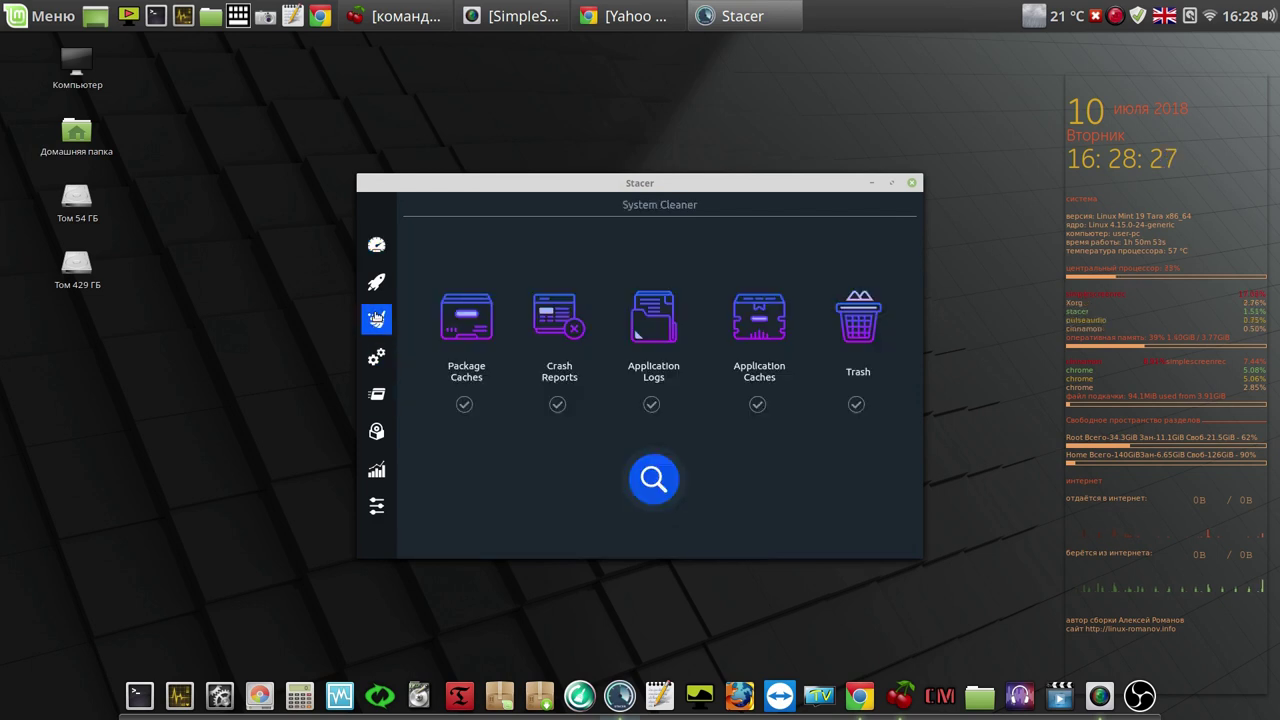
left_click(464, 404)
left_click(557, 406)
left_click(652, 405)
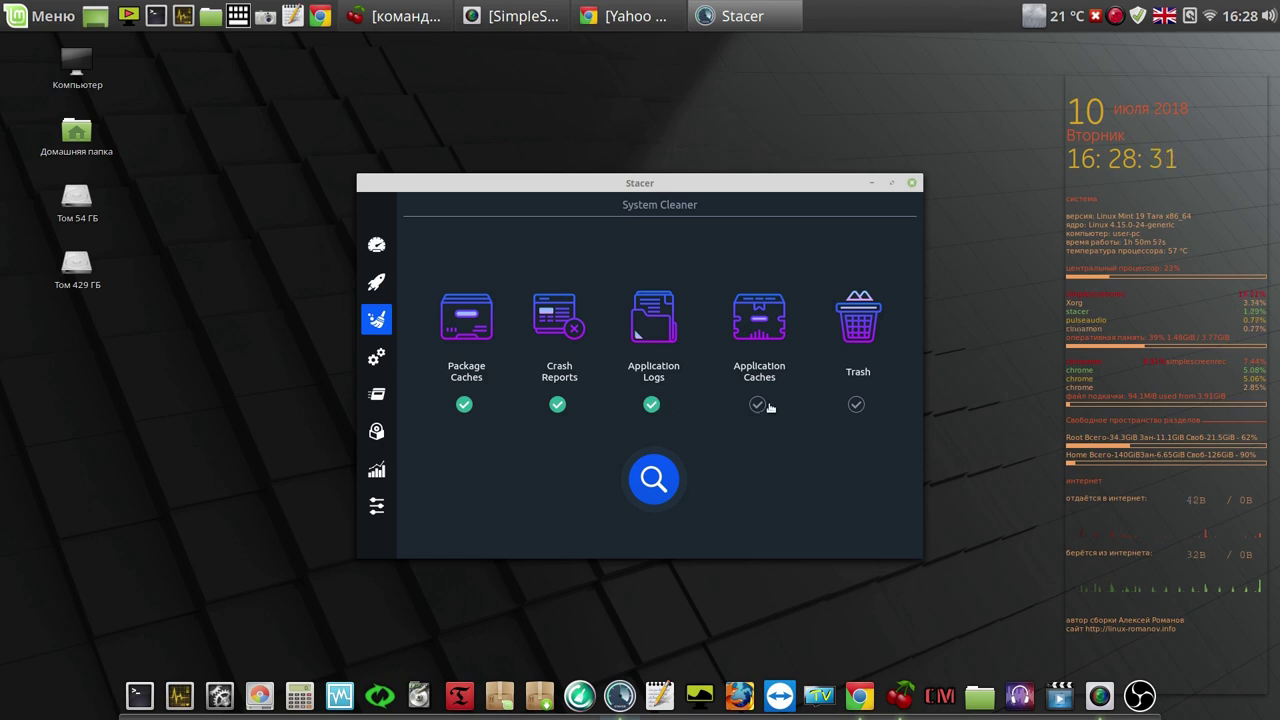
left_click(856, 405)
left_click(666, 484)
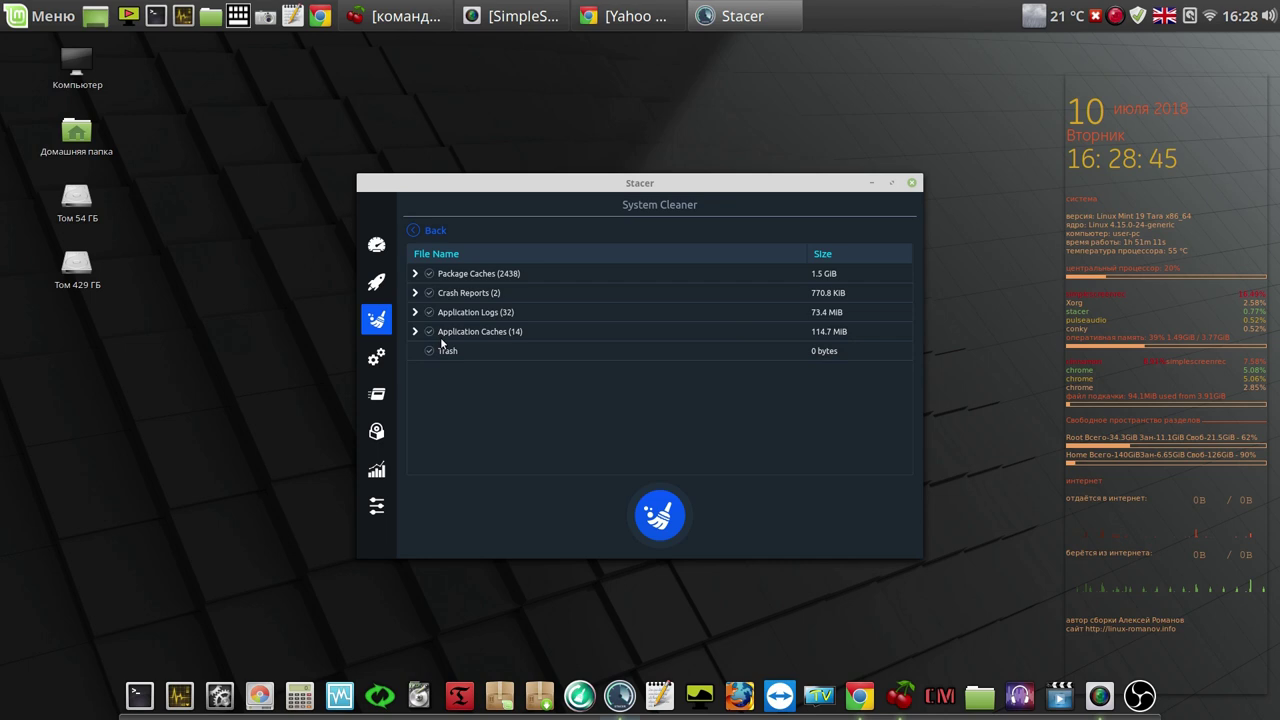
Step: Clean all found package caches, crash reports, application logs and application caches, authenticating with the account password, and close Stacer
left_click(477, 337)
left_click(429, 312)
left_click(474, 292)
left_click(486, 276)
left_click(664, 511)
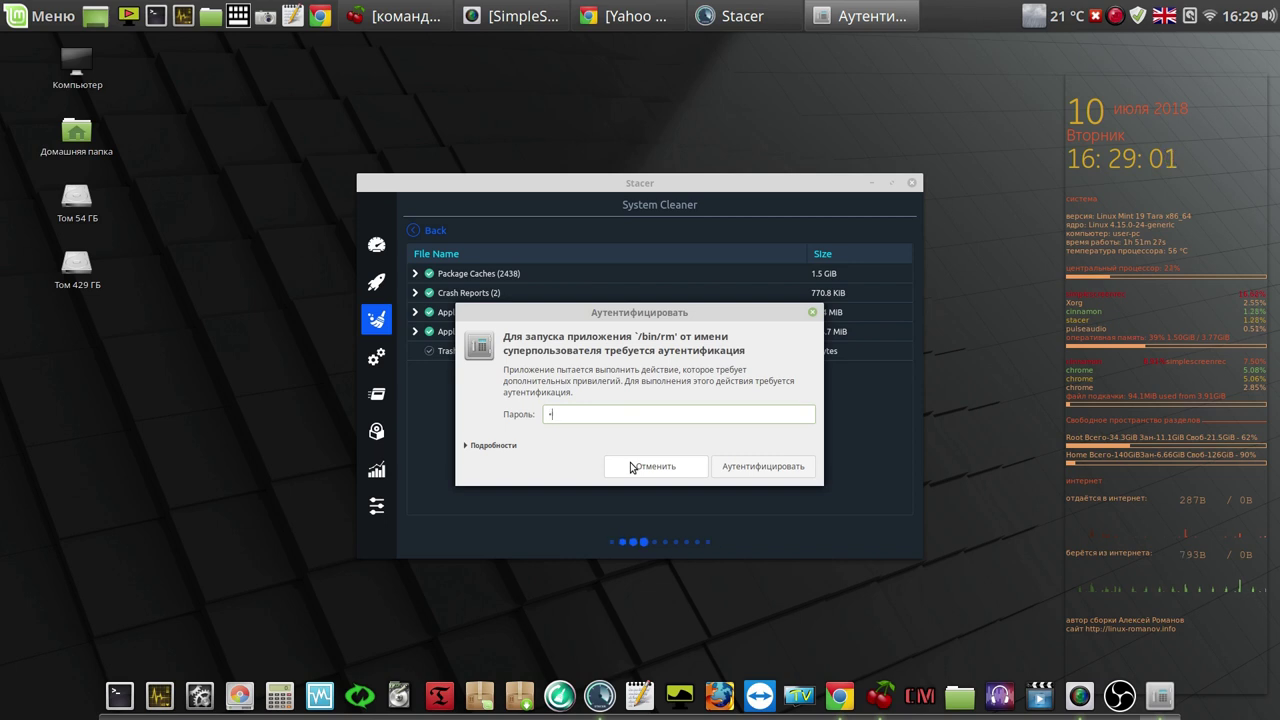
type("*")
left_click(758, 470)
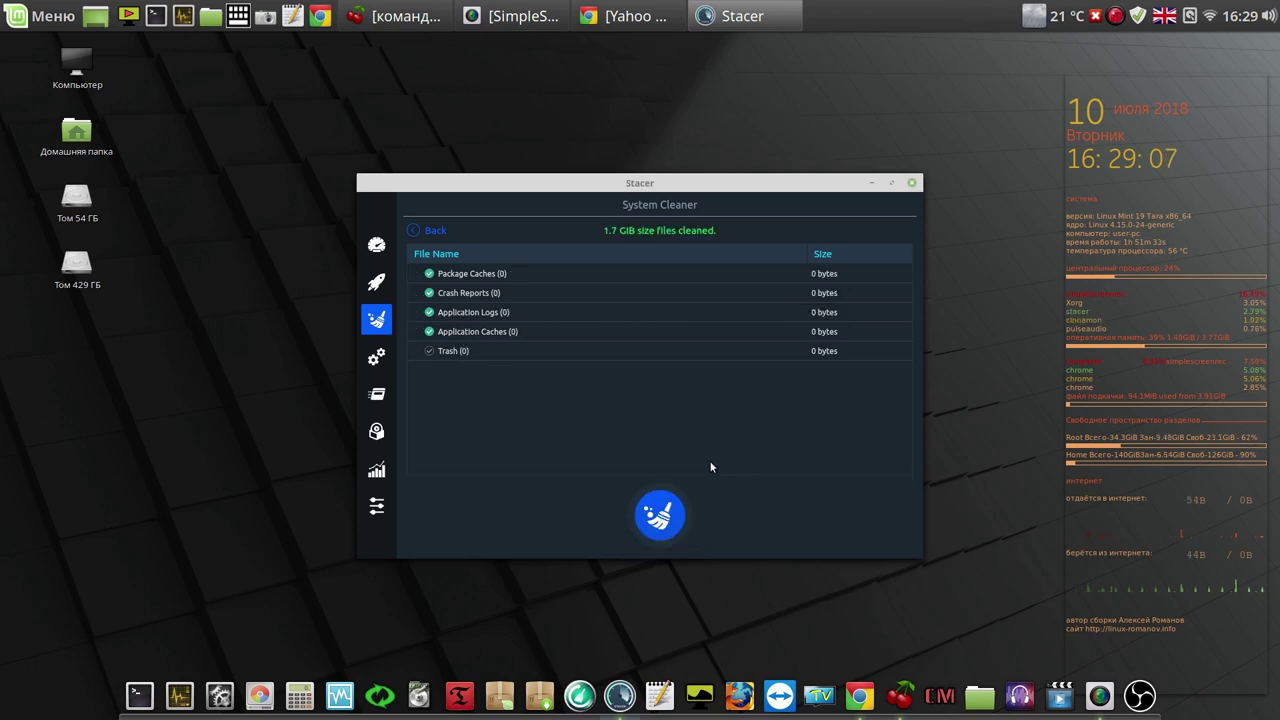
left_click(913, 184)
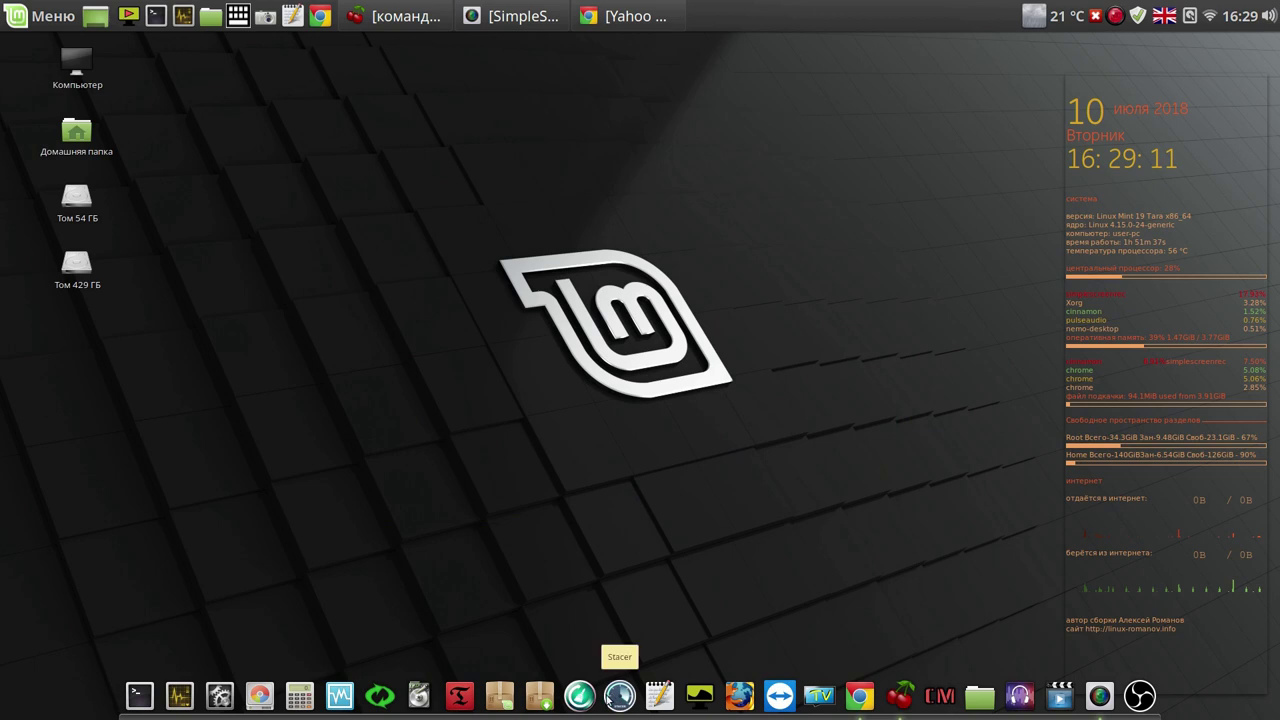
Step: Open Ubuntu Cleaner and scan the Apps, Personal and System categories for items to clean
left_click(584, 698)
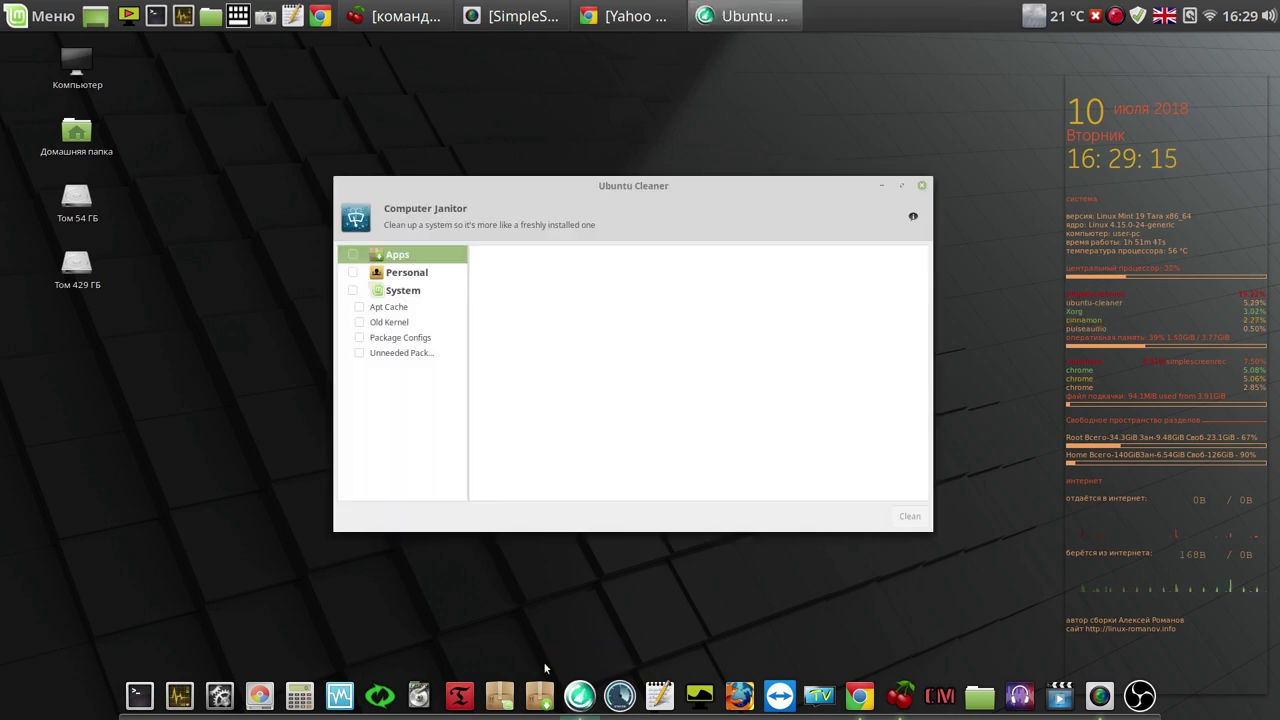
left_click(352, 254)
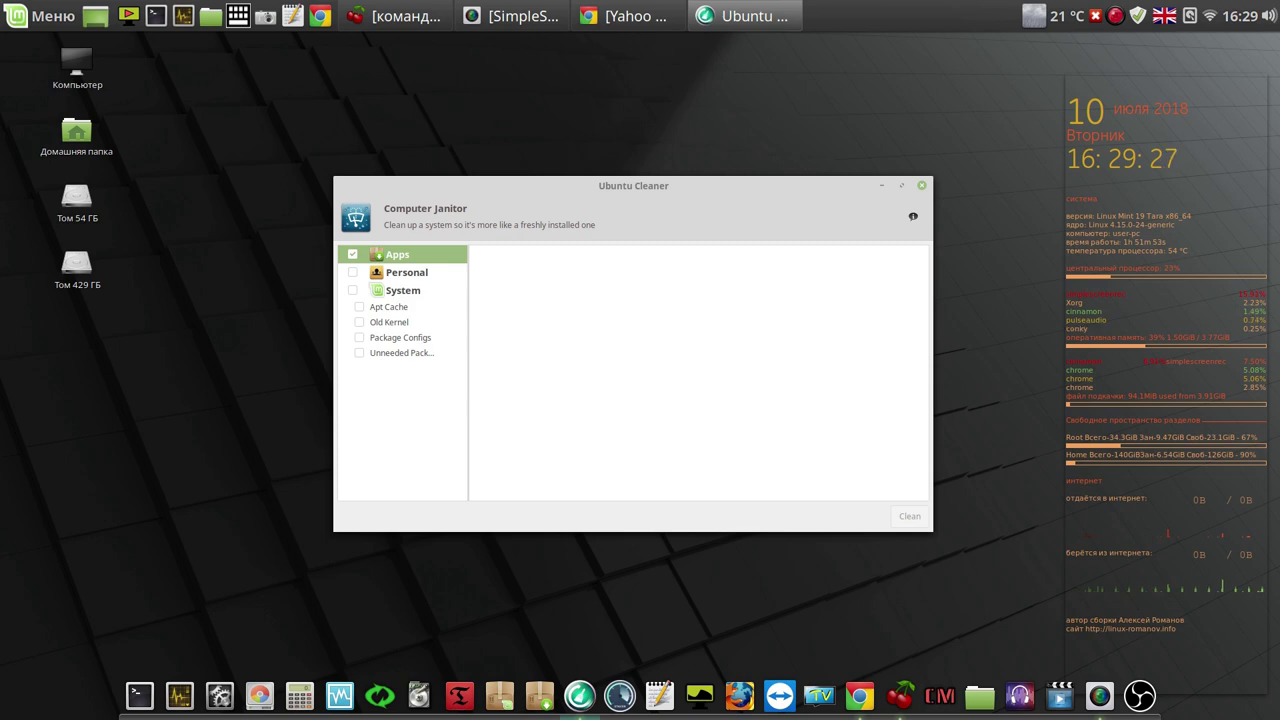
left_click(406, 272)
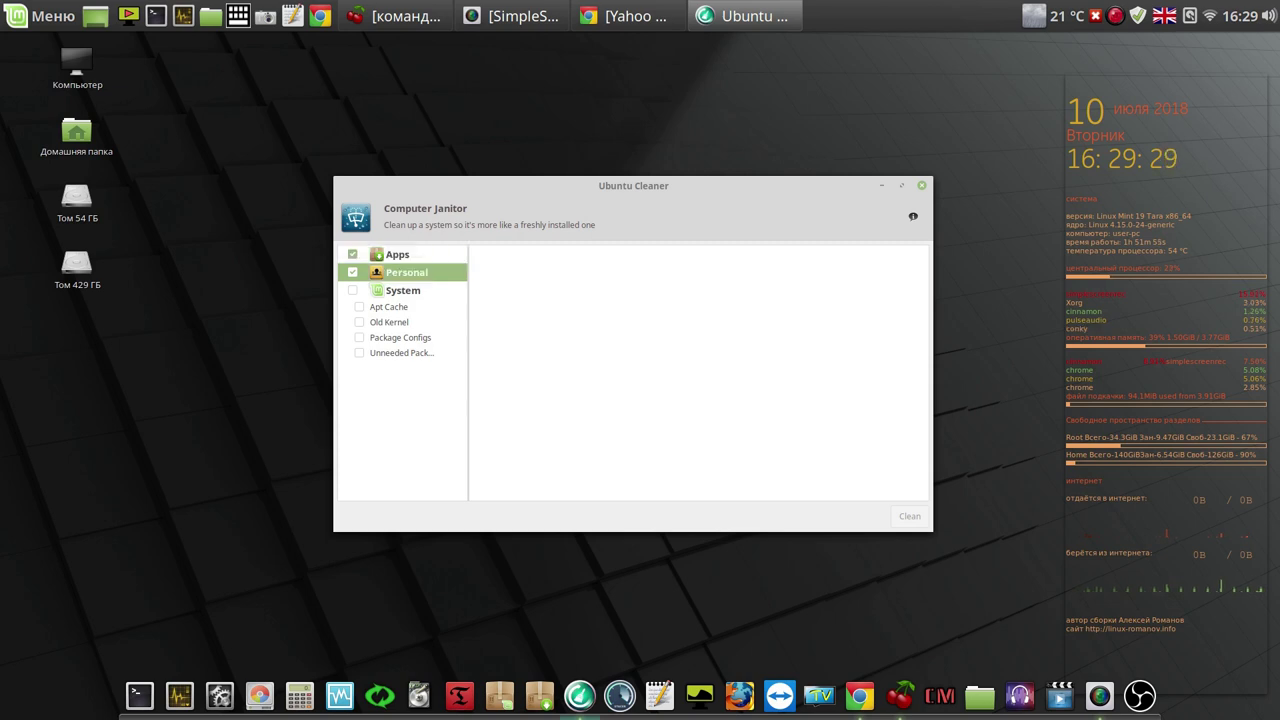
left_click(403, 290)
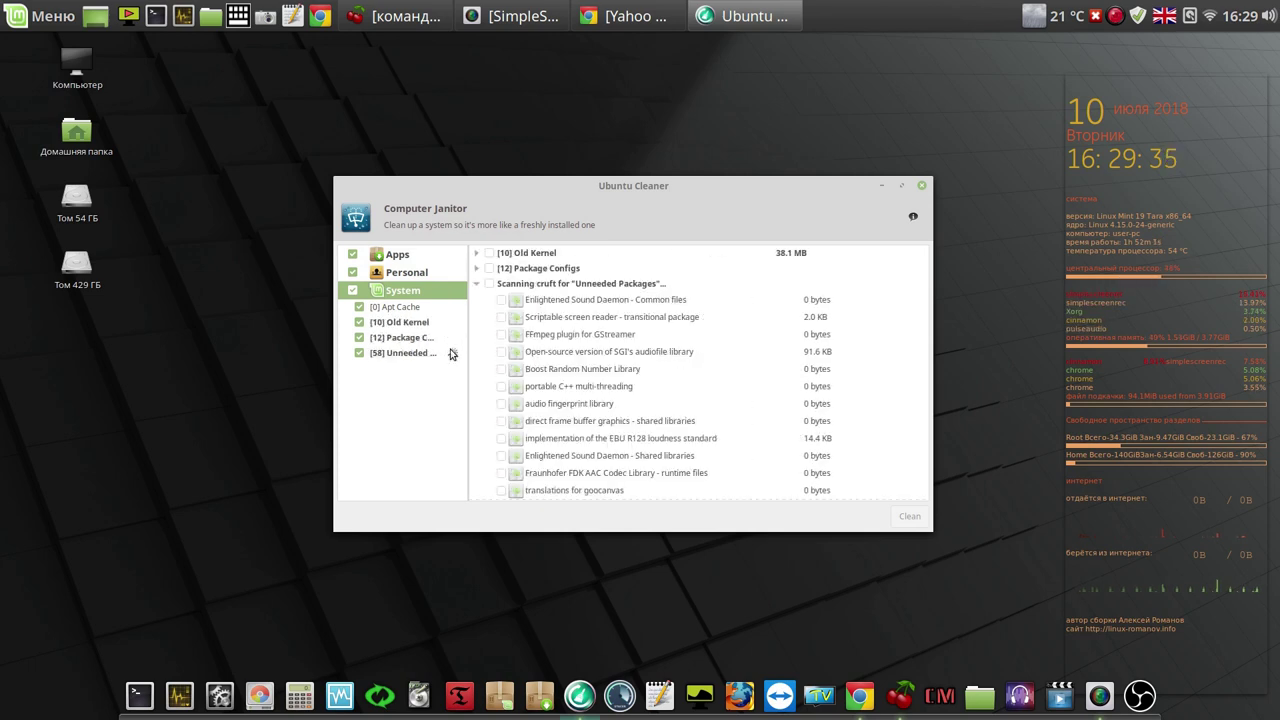
Step: Clean the Old Kernel, Package Configs and Unneeded Packages groups, accepting the additional changes and entering the account password when requested
left_click(489, 253)
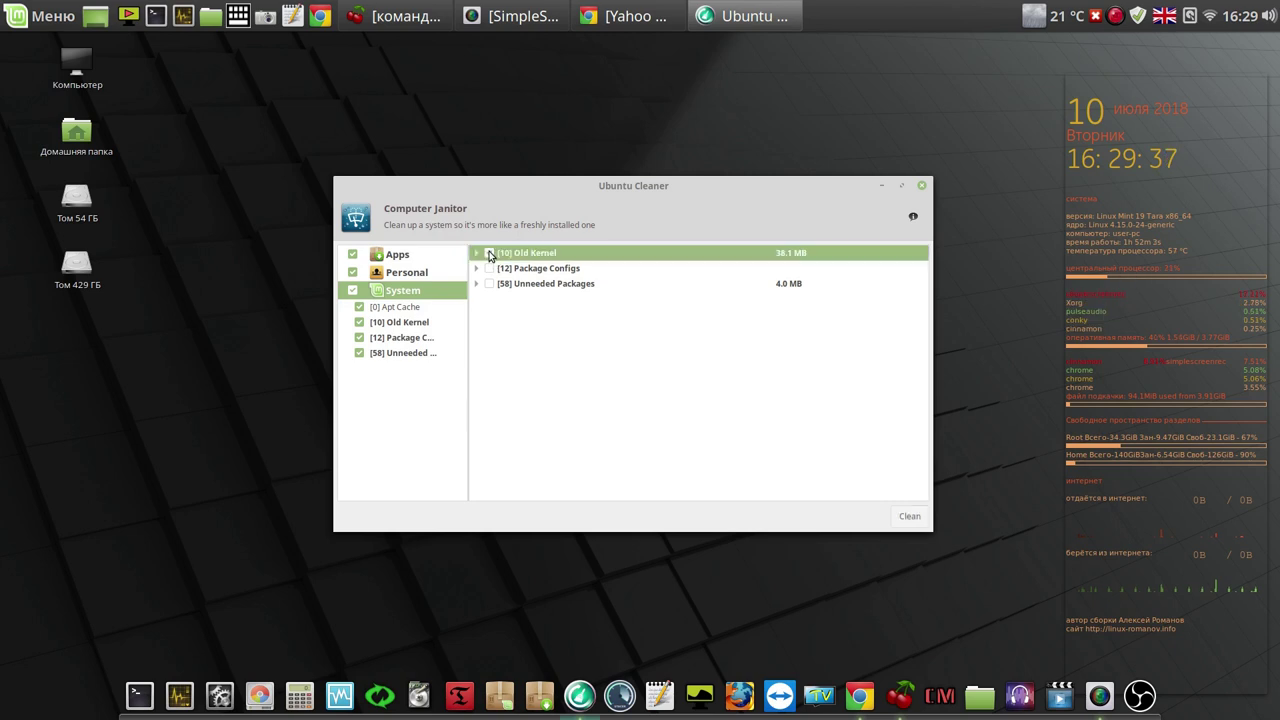
left_click(489, 269)
left_click(489, 284)
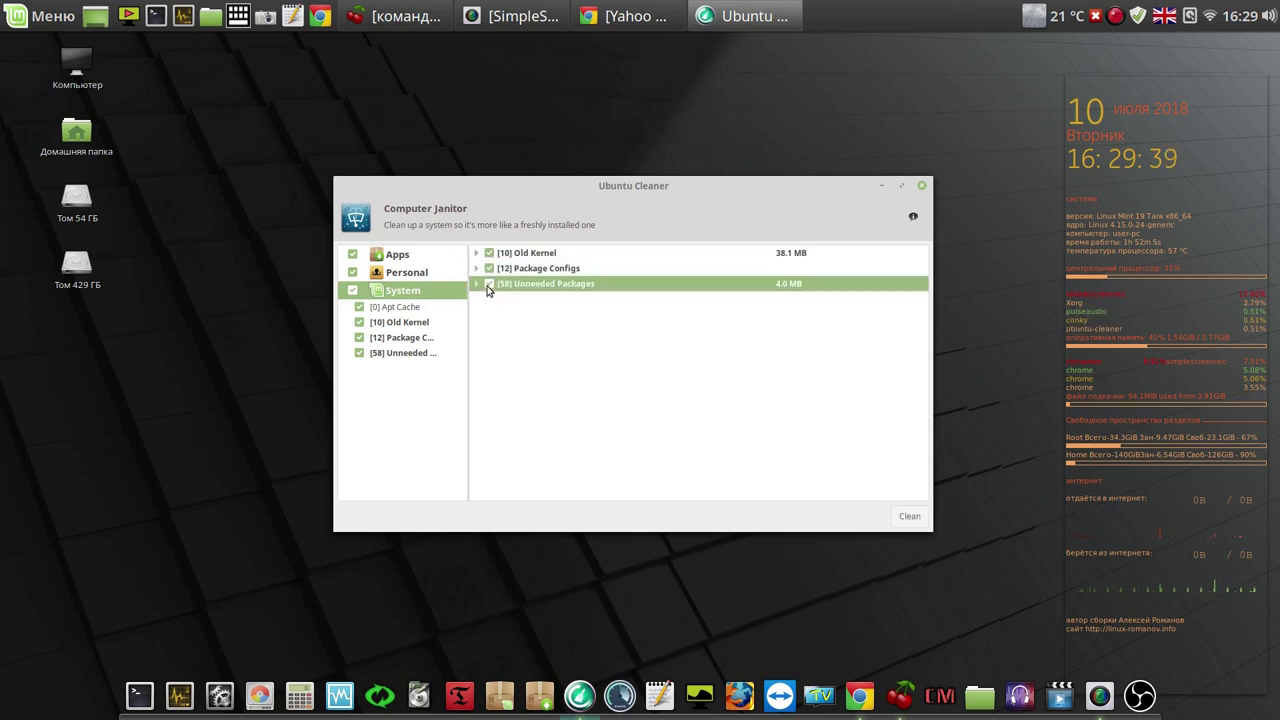
left_click(911, 518)
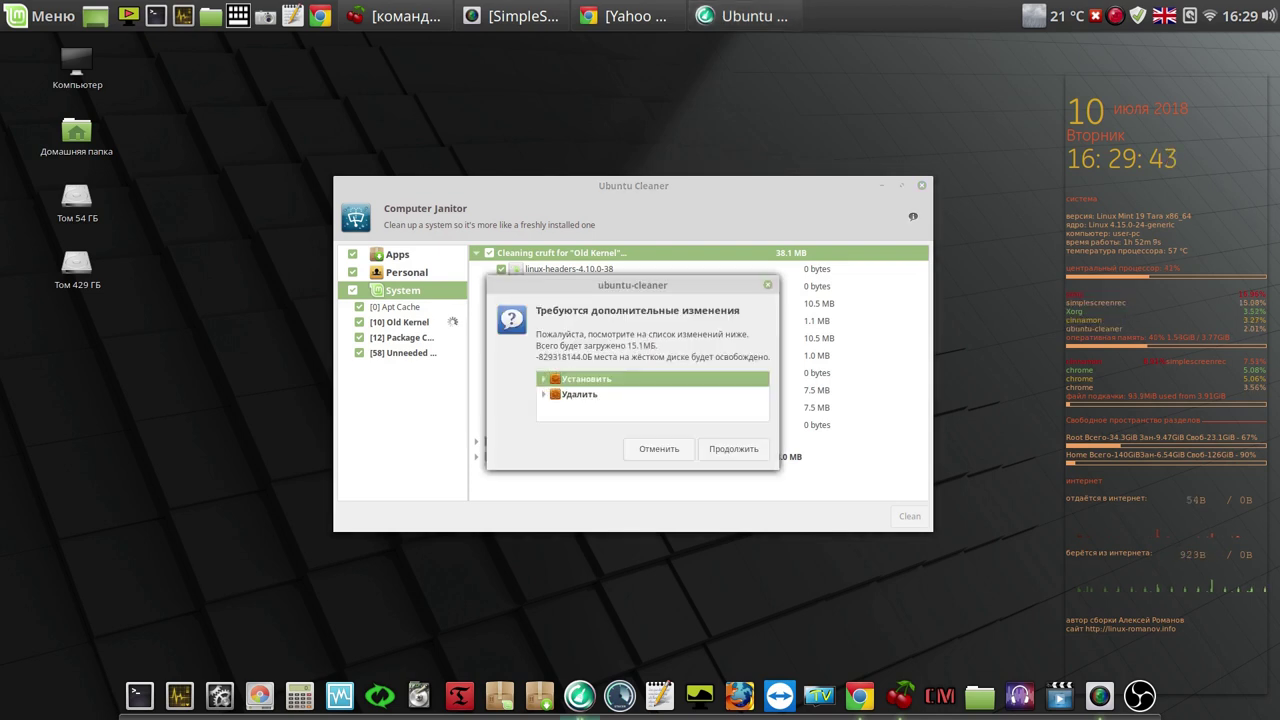
left_click(753, 455)
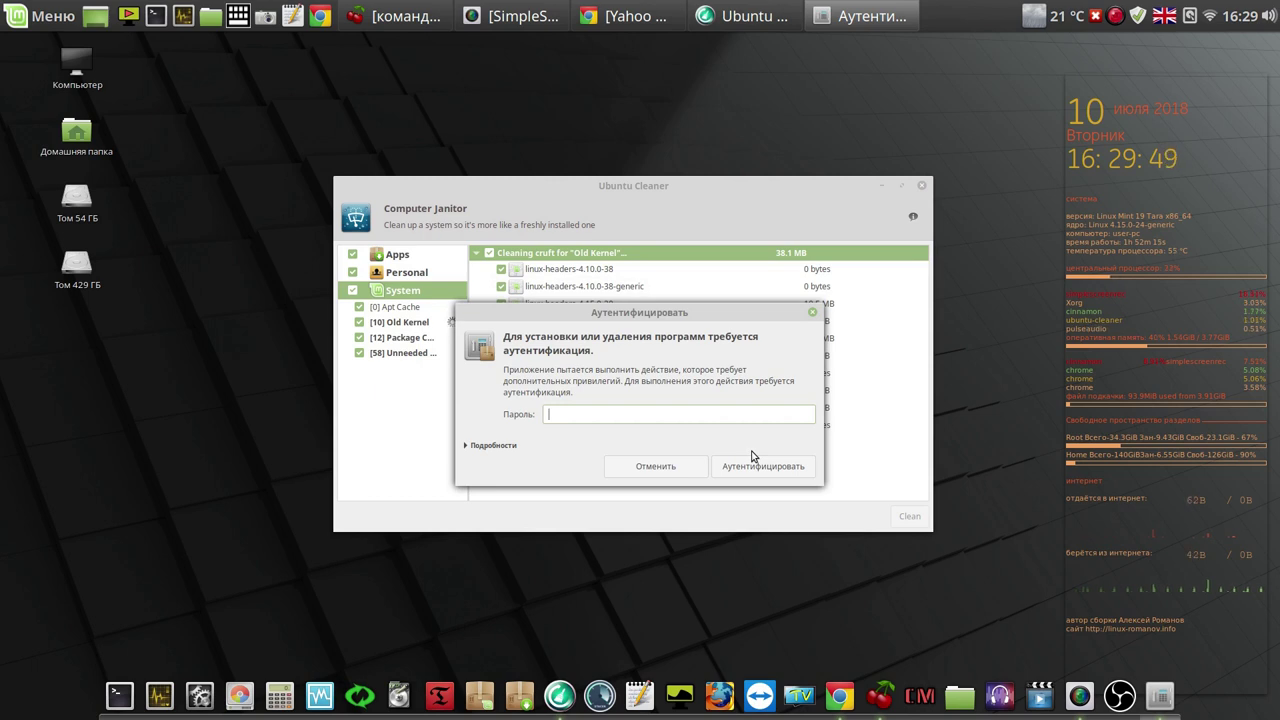
type("•")
left_click(761, 470)
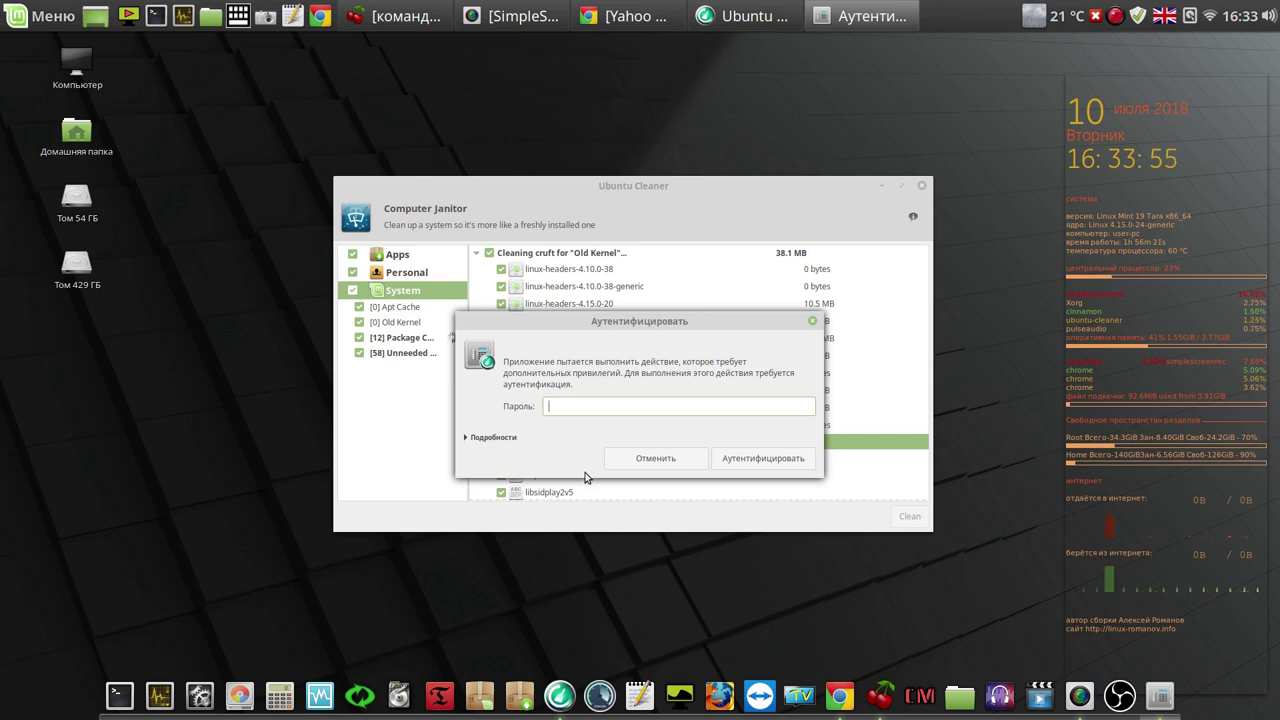
type("•")
left_click(775, 461)
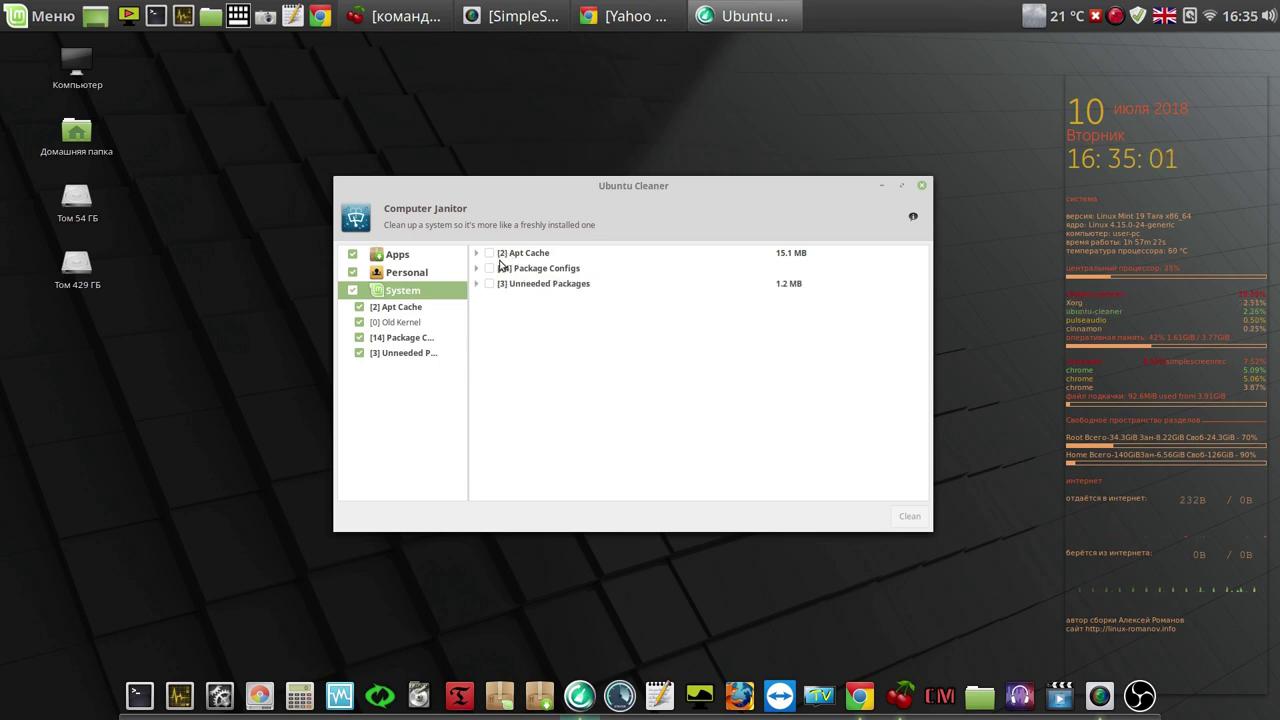
Step: Clean the remaining Apt Cache, Package Configs and Unneeded Packages groups, authenticating with the account password
left_click(499, 256)
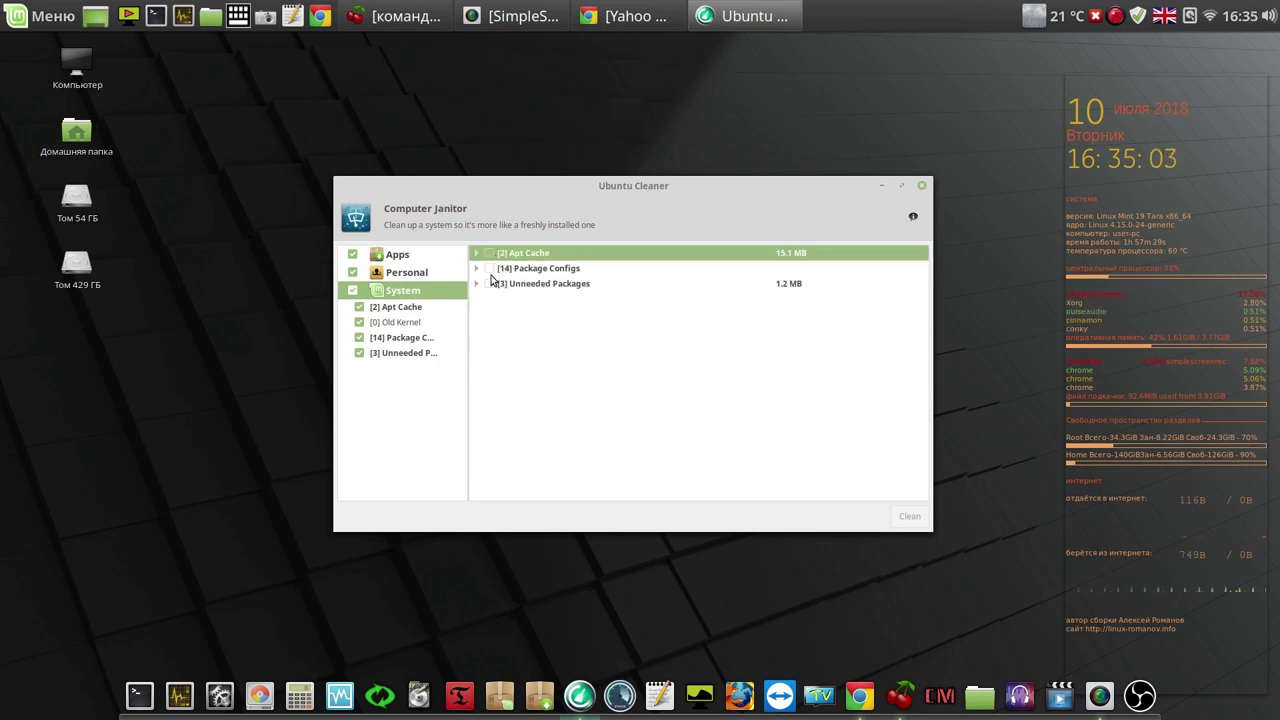
left_click(493, 270)
left_click(489, 254)
left_click(489, 284)
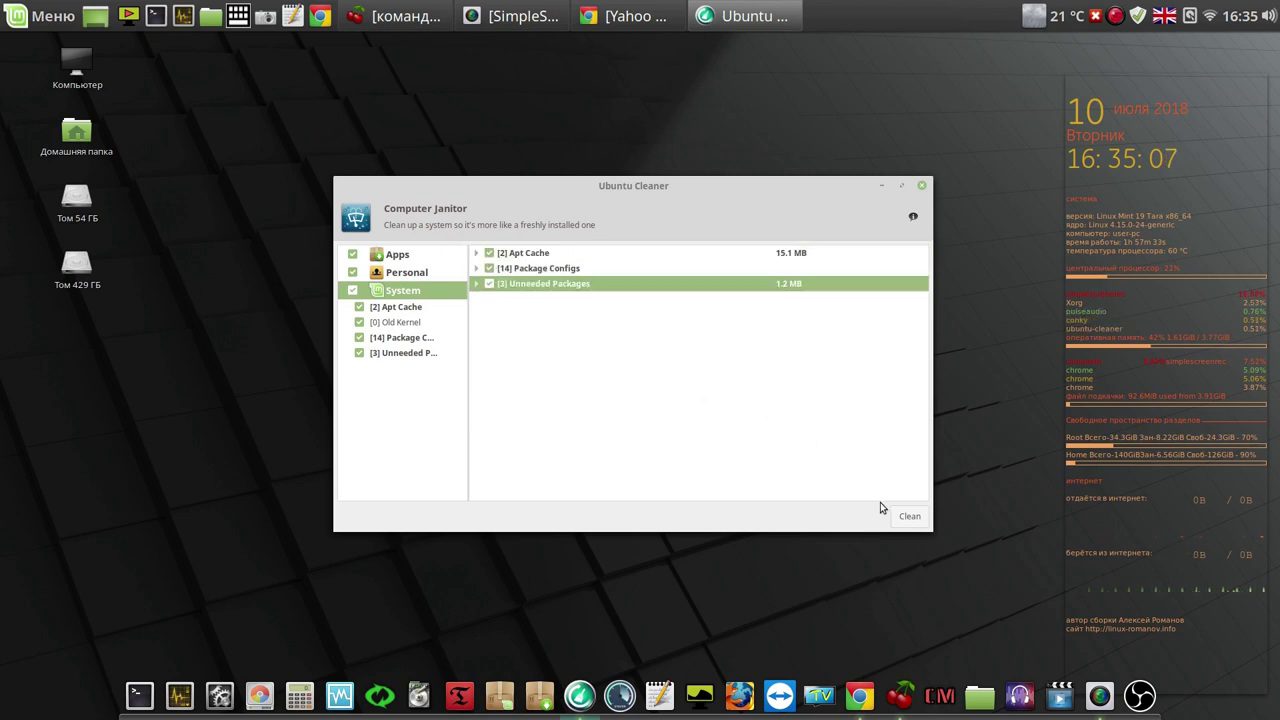
left_click(909, 516)
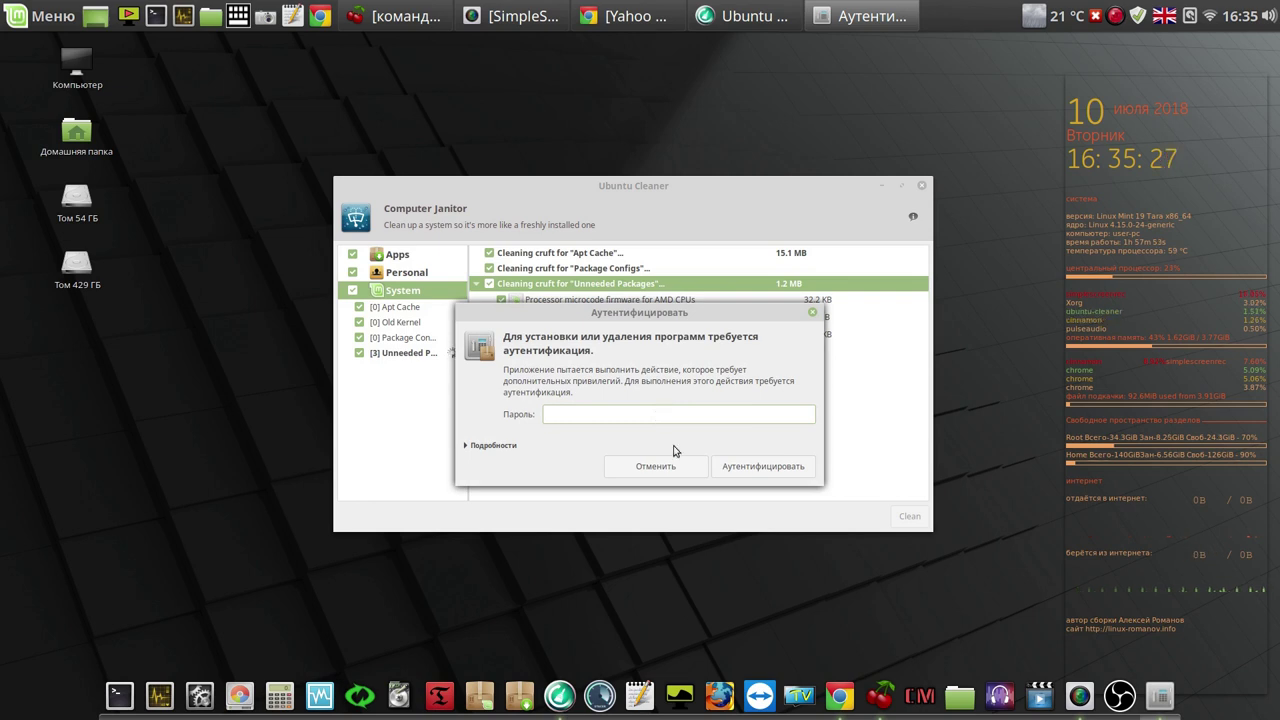
type("1")
left_click(738, 467)
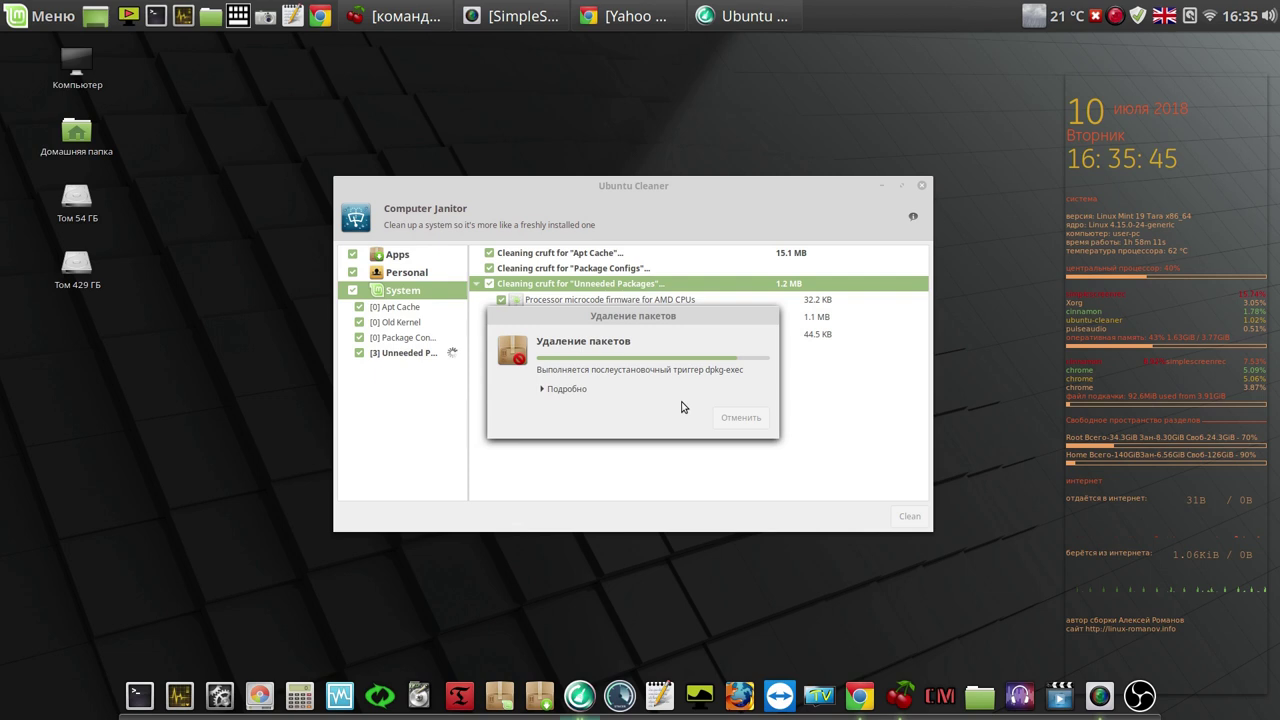
Step: Switch to Chrome, open the bookmarked Linux tips website and browse the video posts in its PCLinuxOS category
left_click(633, 20)
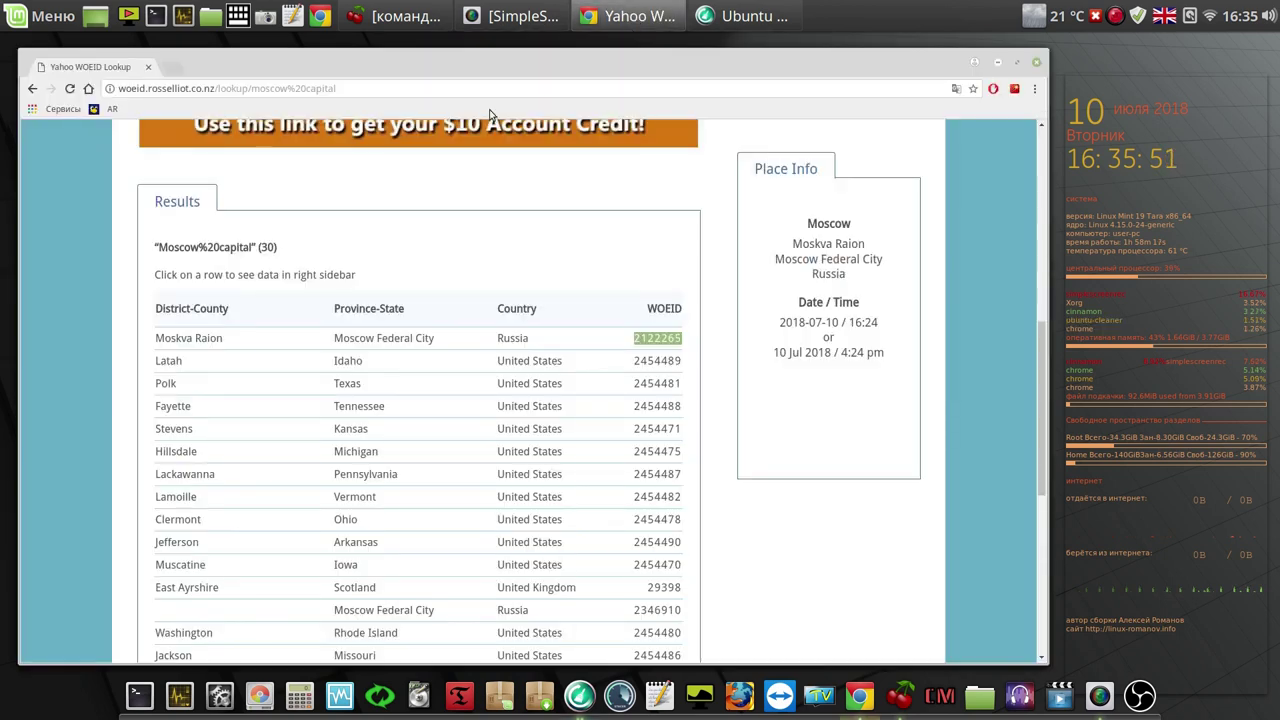
left_click(98, 112)
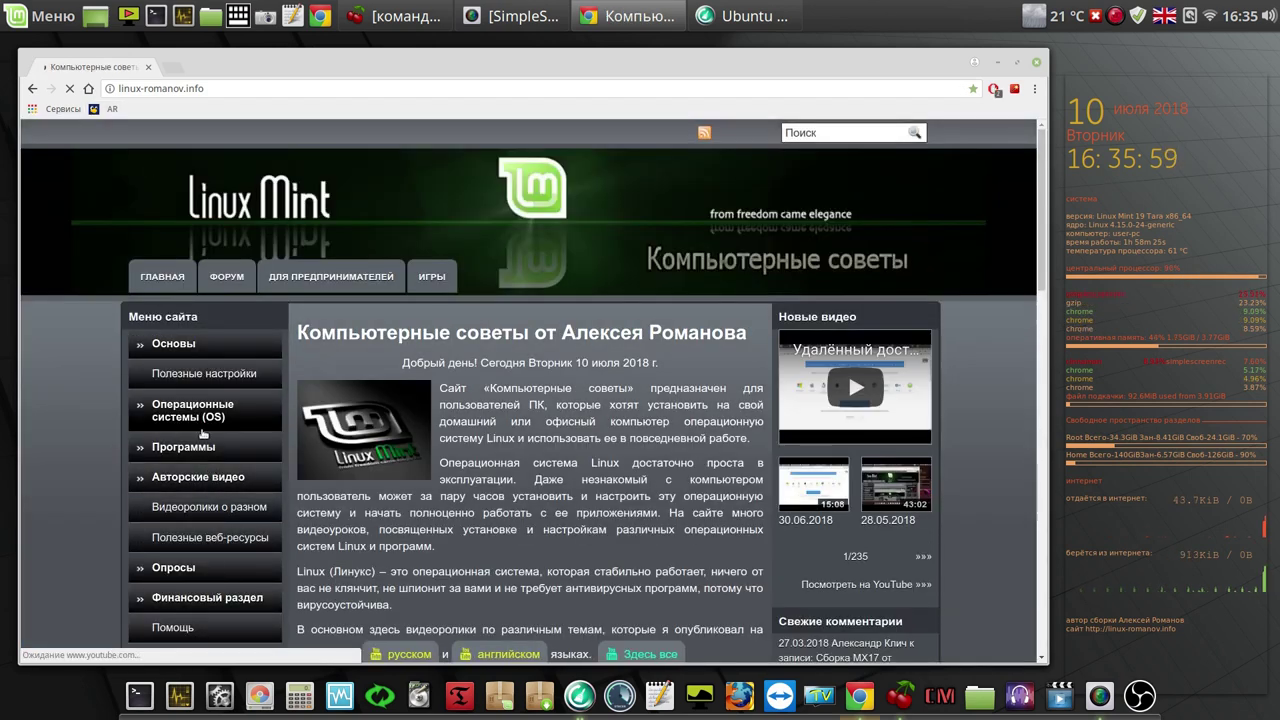
mouse_move(203, 418)
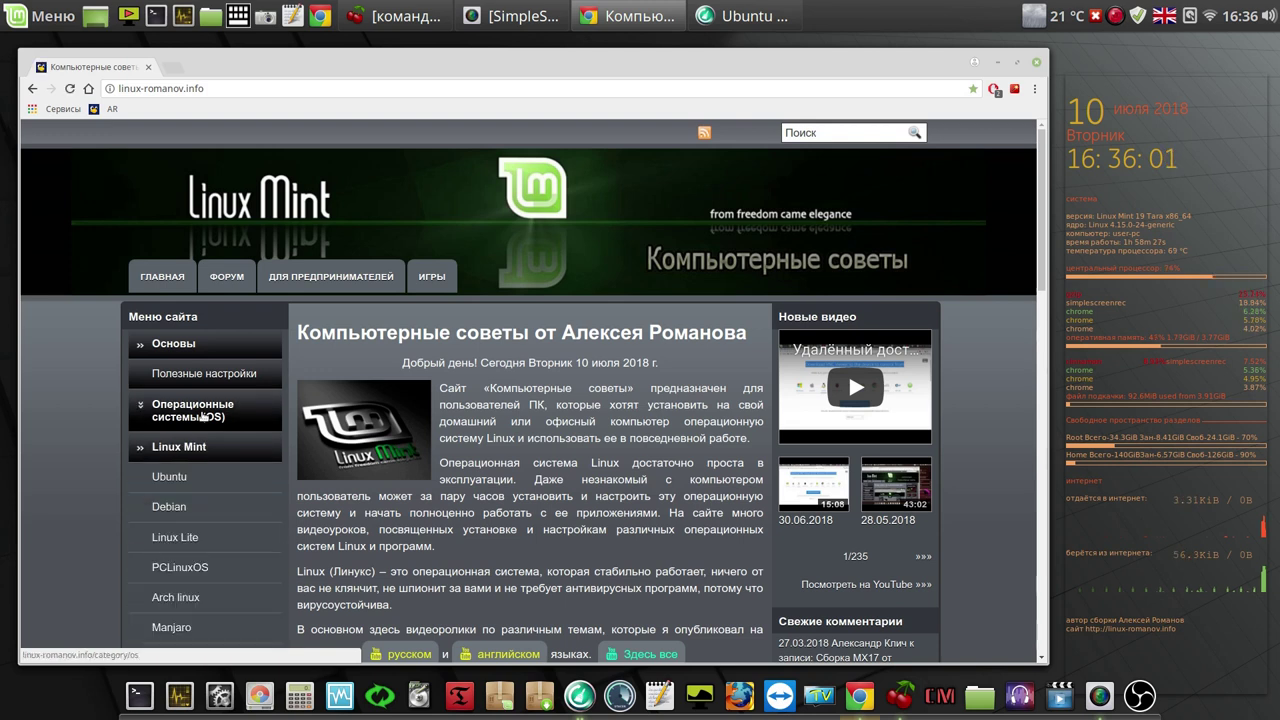
scroll(180, 450, "down", 2)
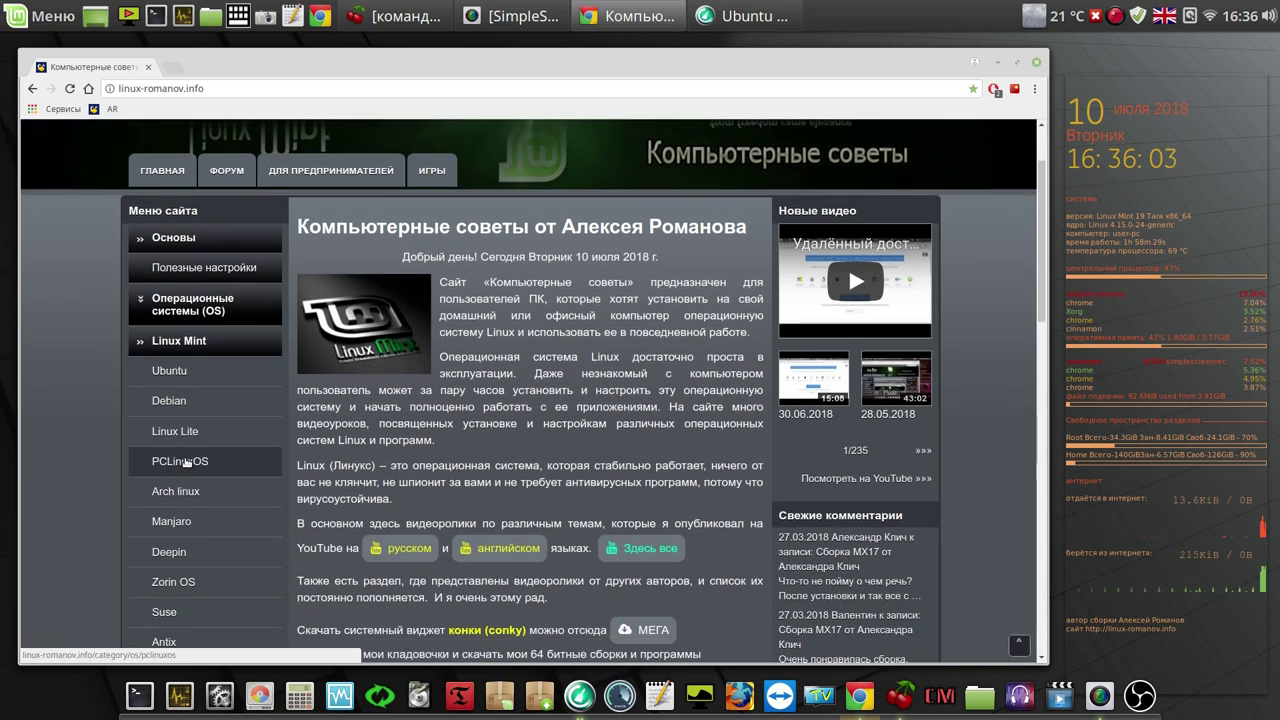
left_click(186, 462)
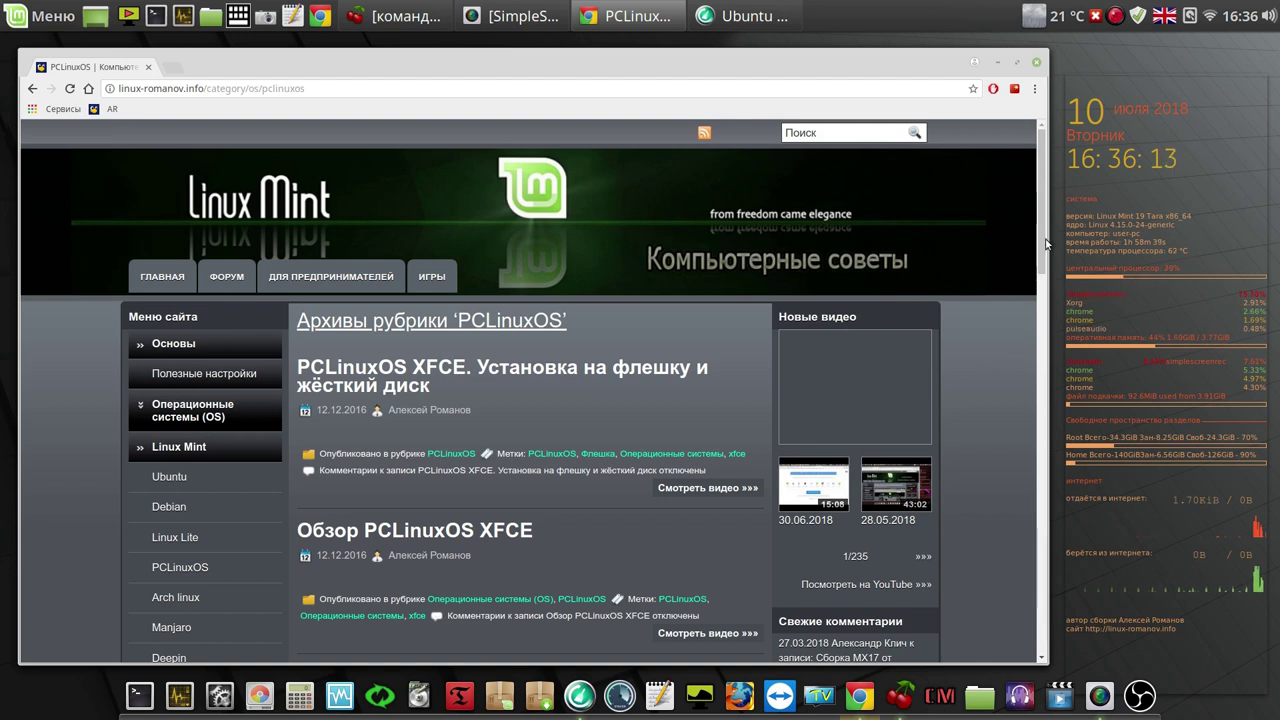
scroll(1042, 262, "down", 1)
left_click_drag(1042, 262, 1048, 300)
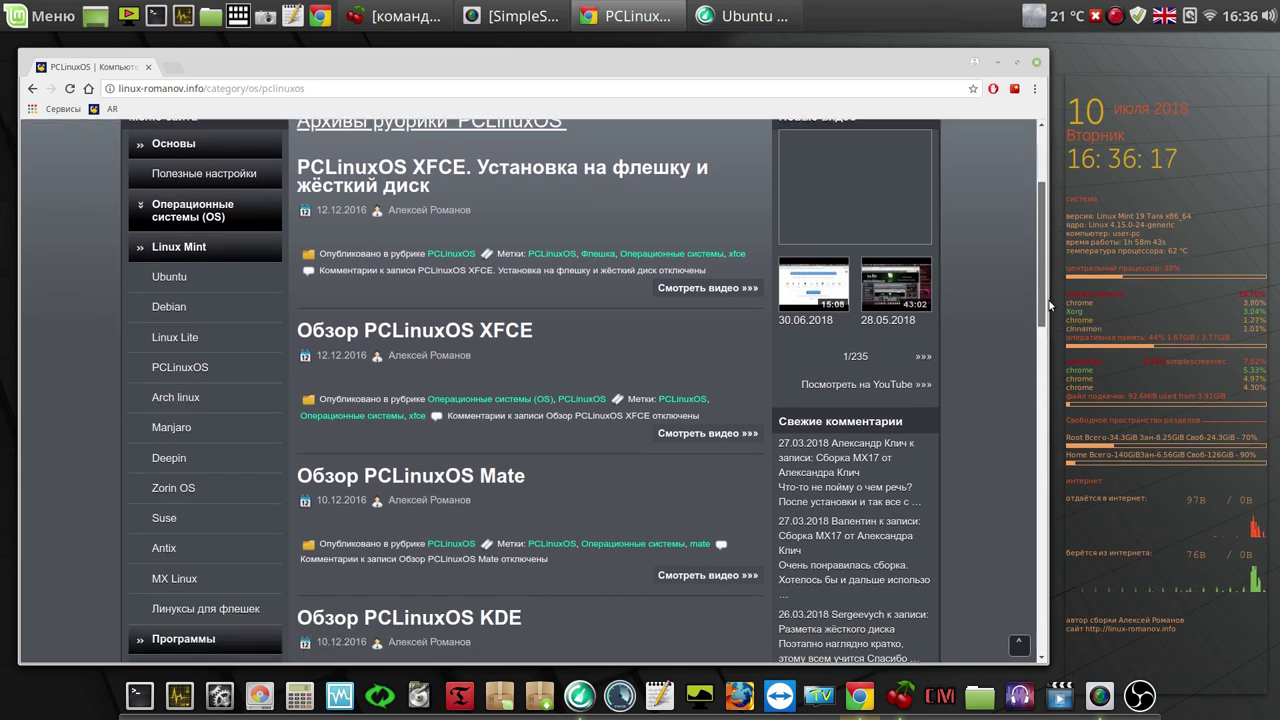
scroll(1045, 304, "down", 1)
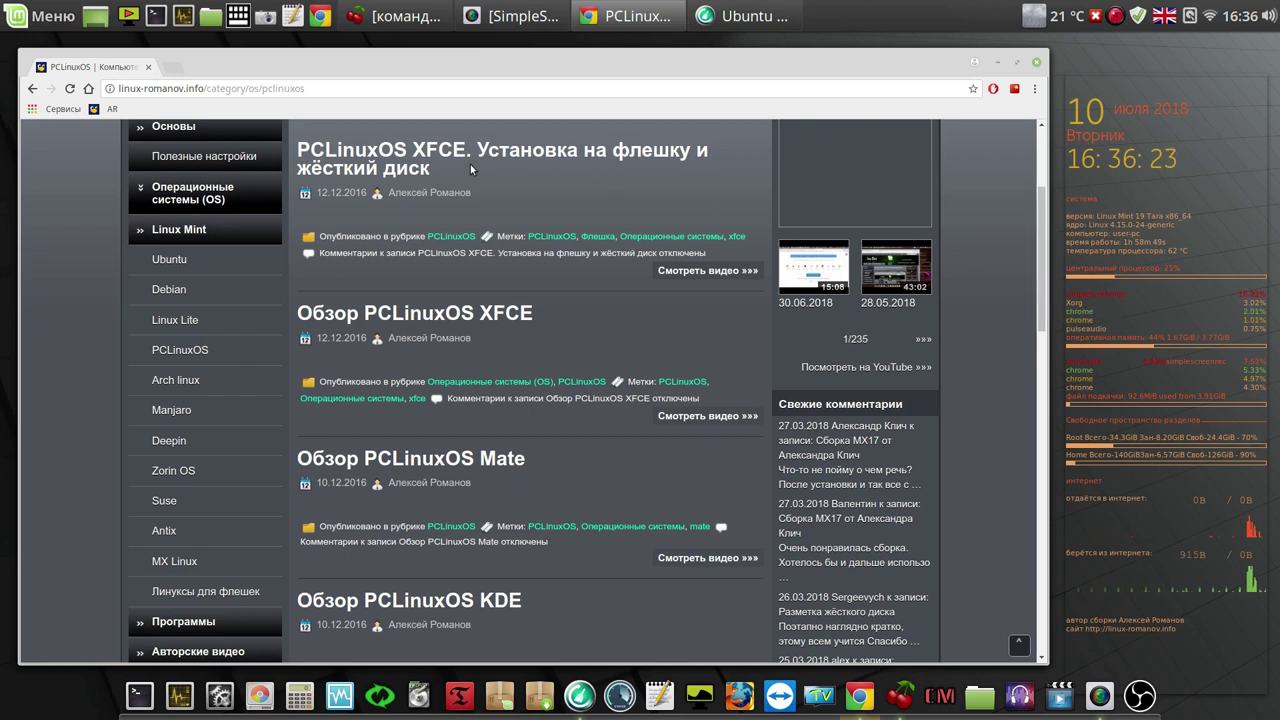
Step: Return to Ubuntu Cleaner, clean the remaining Package Configs group and close the program
left_click(996, 65)
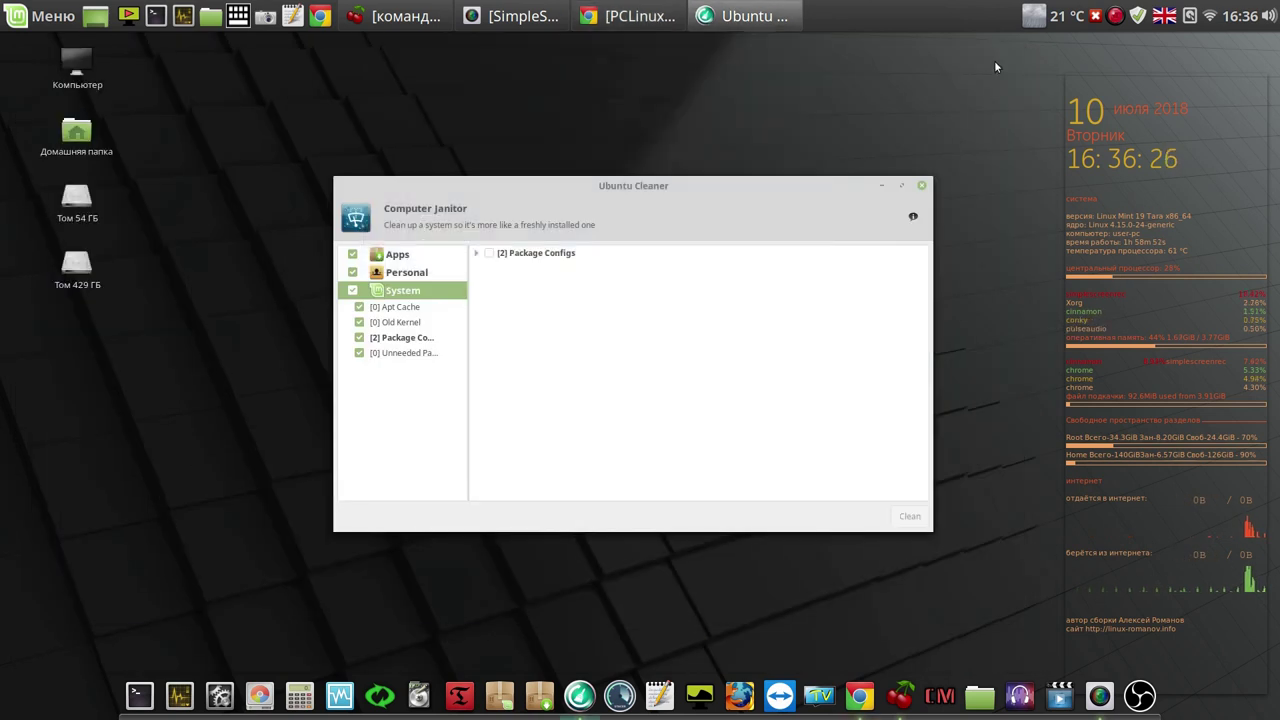
left_click(491, 255)
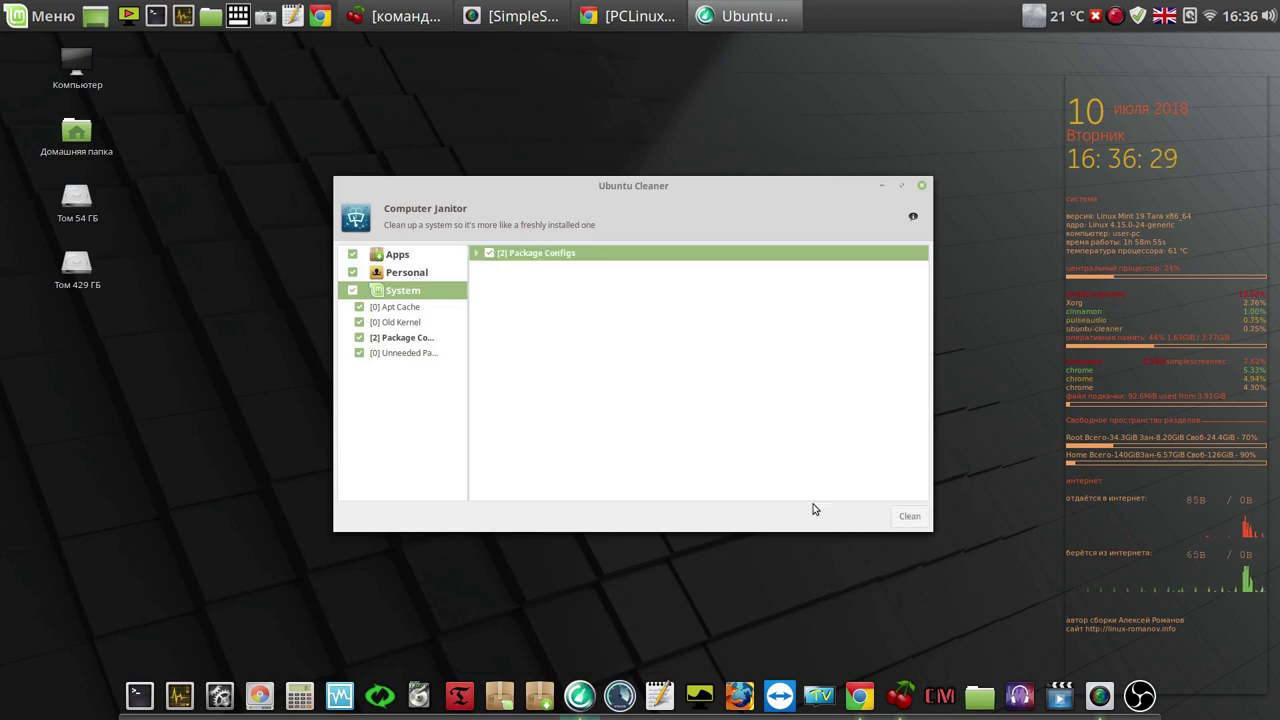
left_click(921, 522)
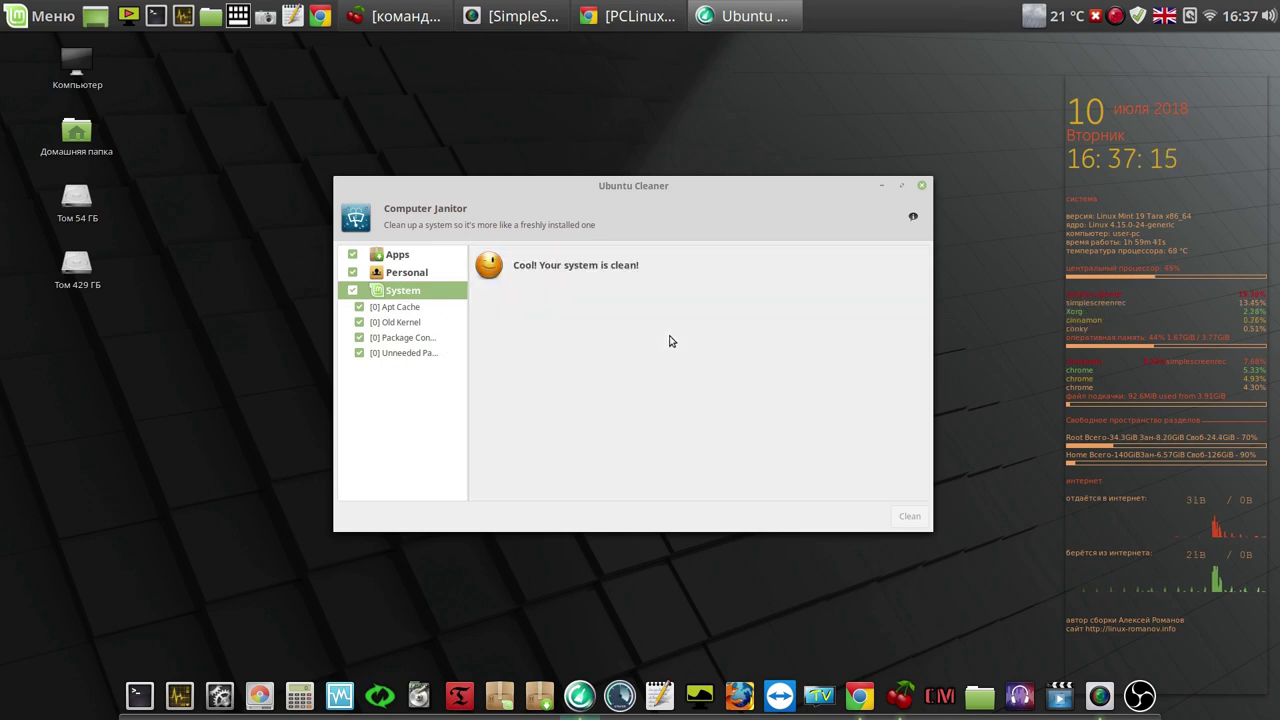
left_click(921, 187)
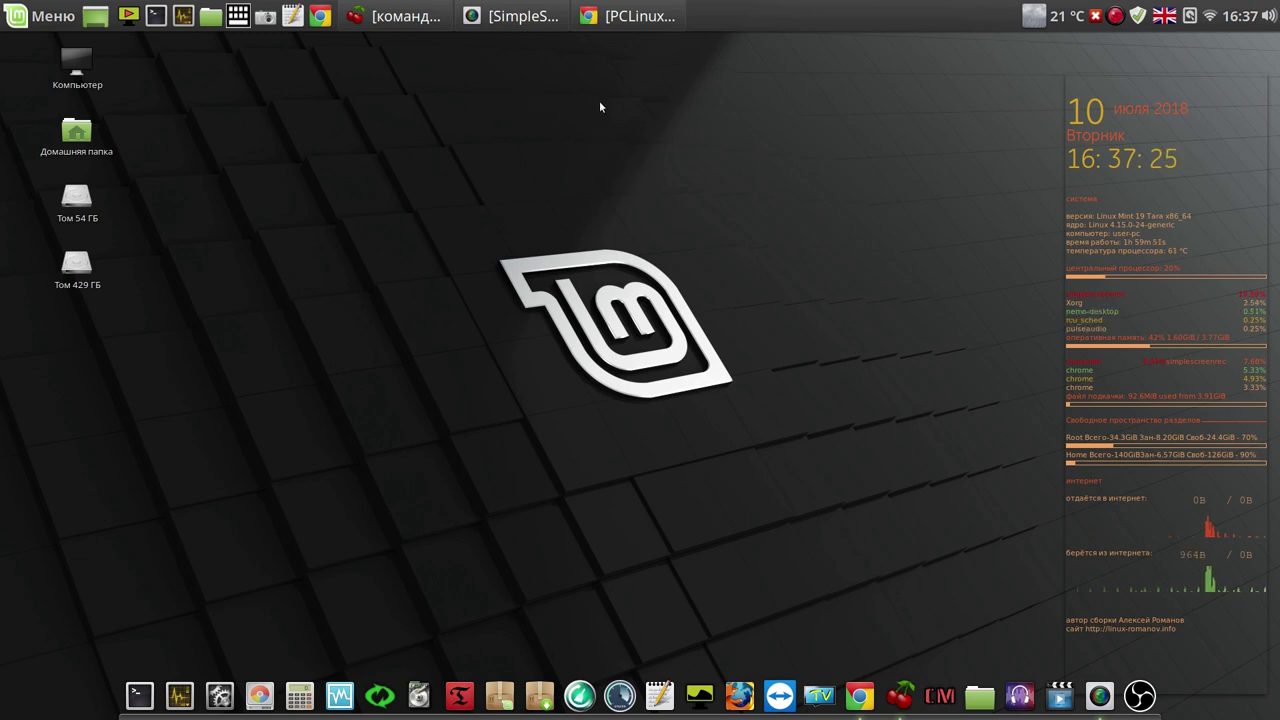
Step: Switch back to Chrome and, from the Linux tips site's home page, open the MEGA download link for the conky system widget
left_click(612, 17)
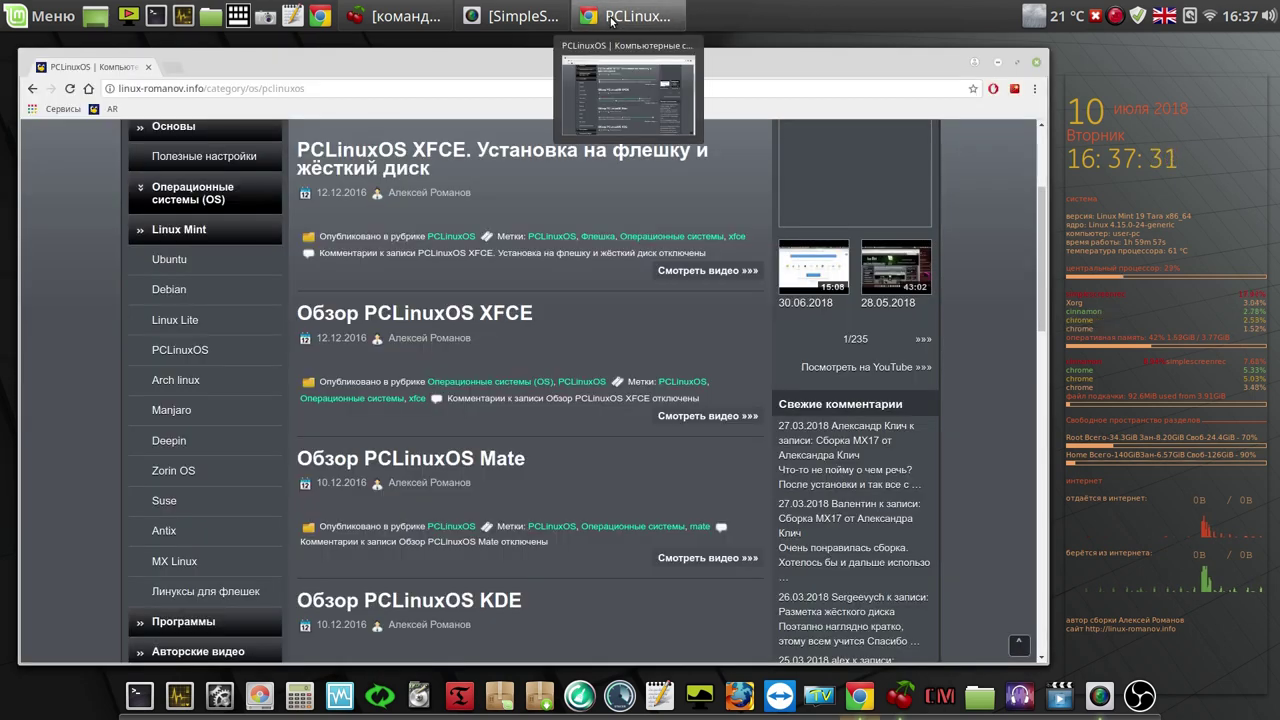
scroll(1045, 143, "up", 1)
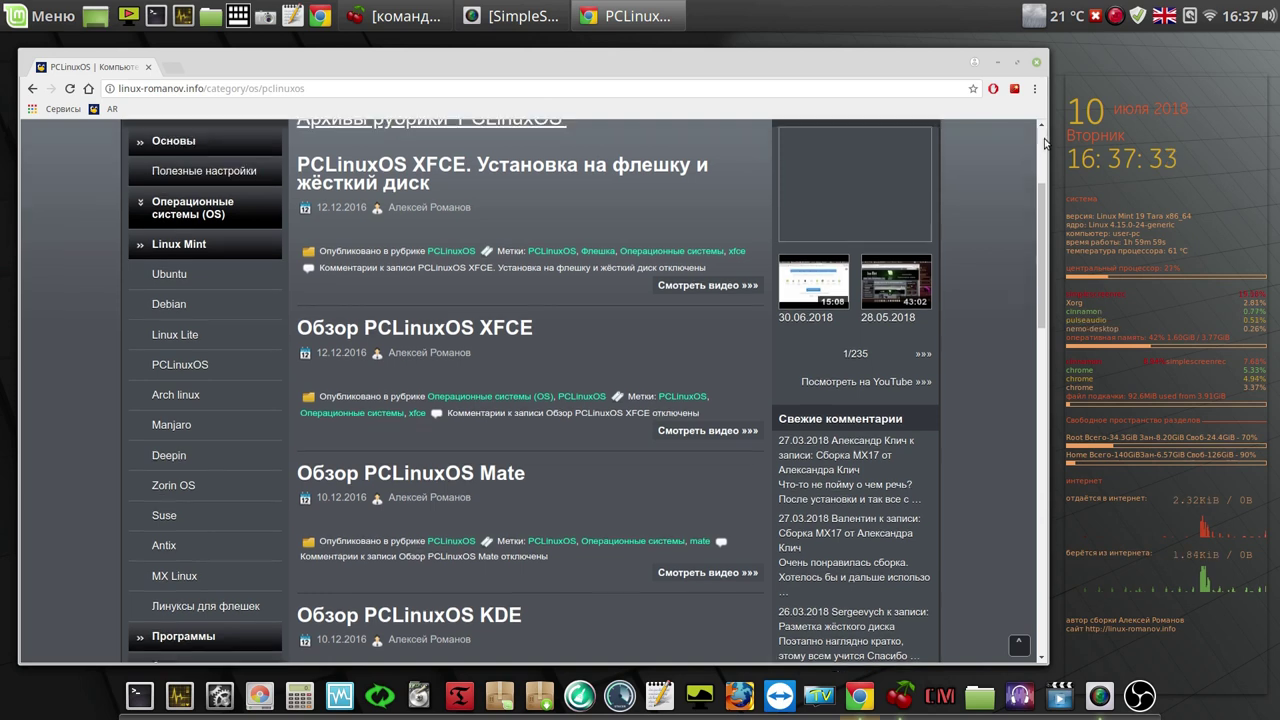
scroll(1045, 143, "up", 4)
left_click(165, 280)
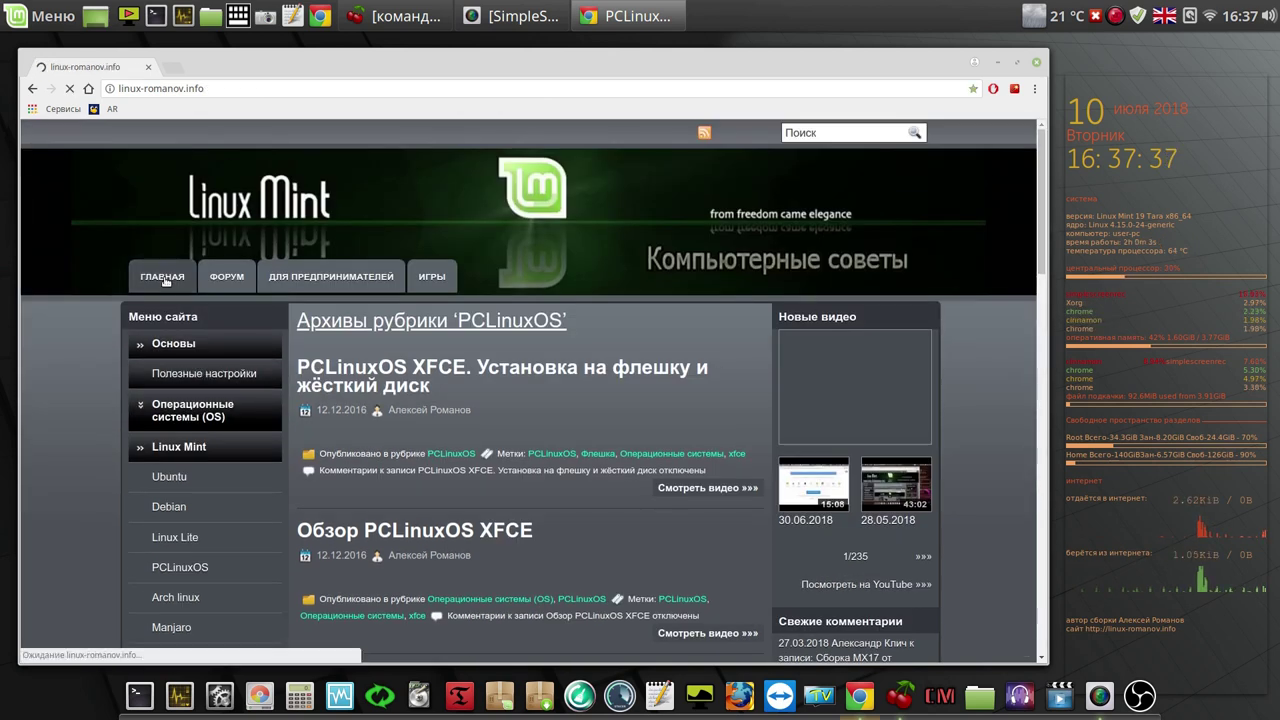
scroll(445, 500, "down", 3)
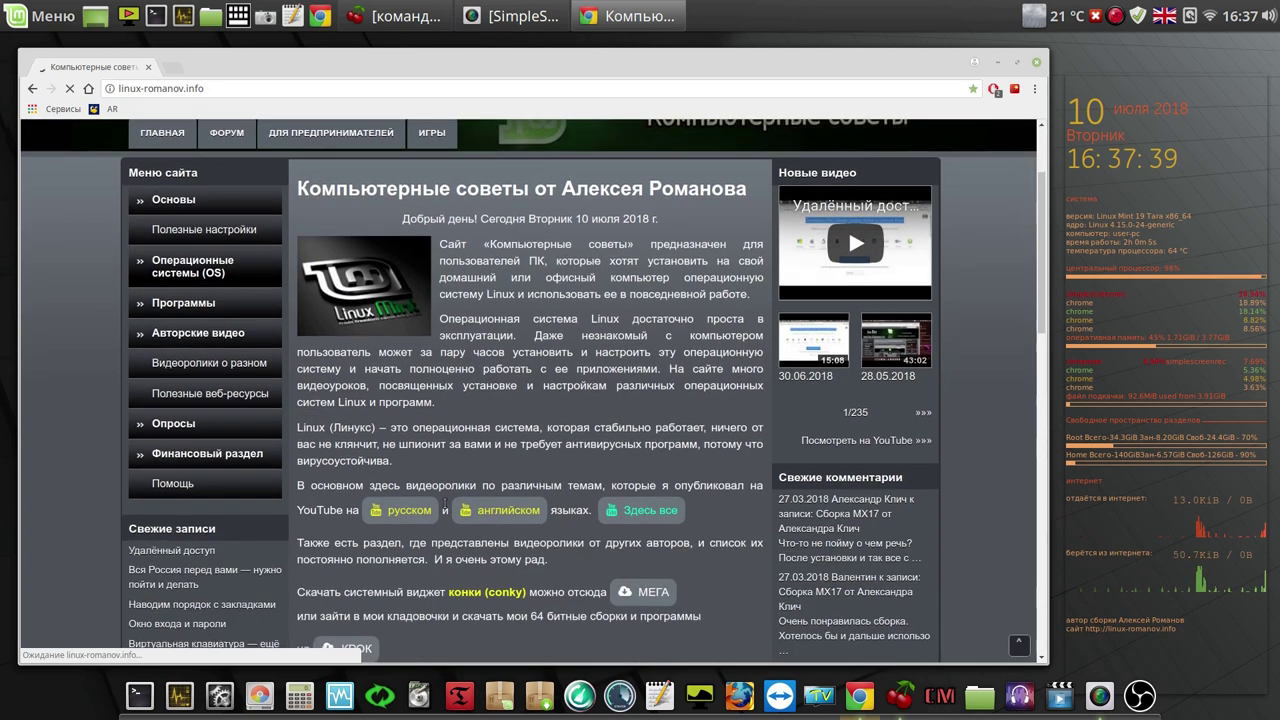
scroll(445, 500, "down", 3)
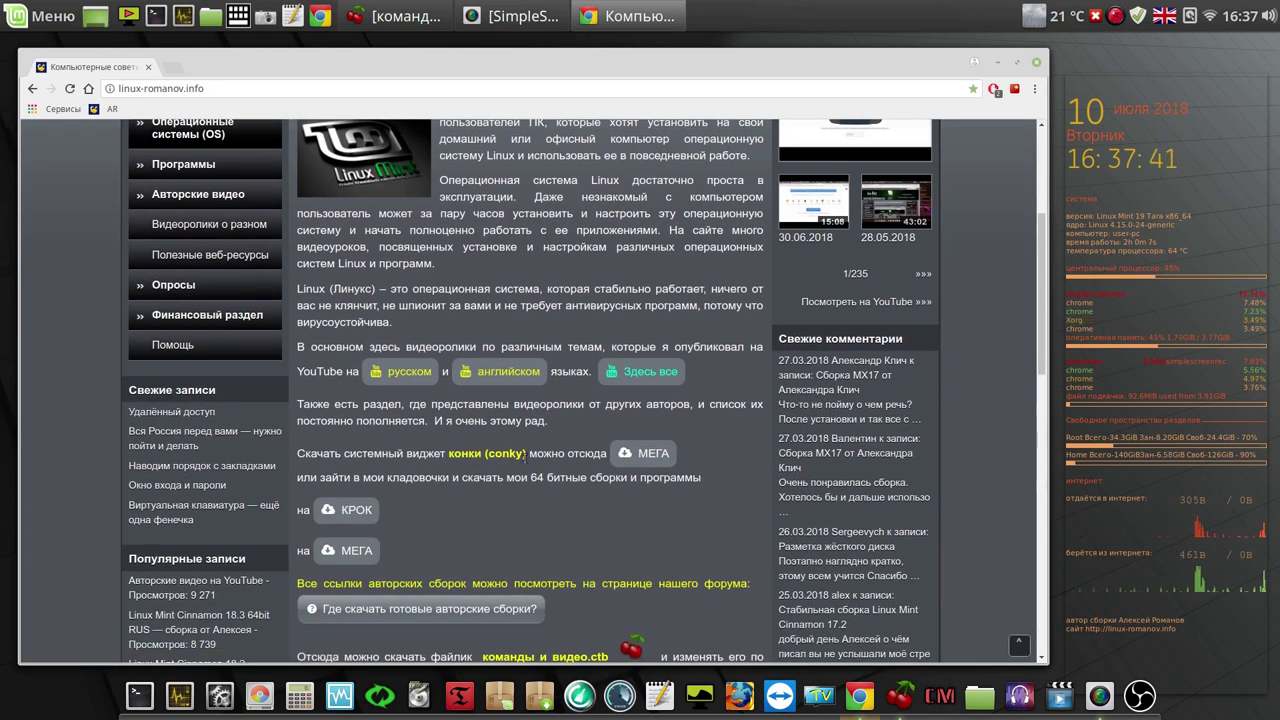
left_click(653, 455)
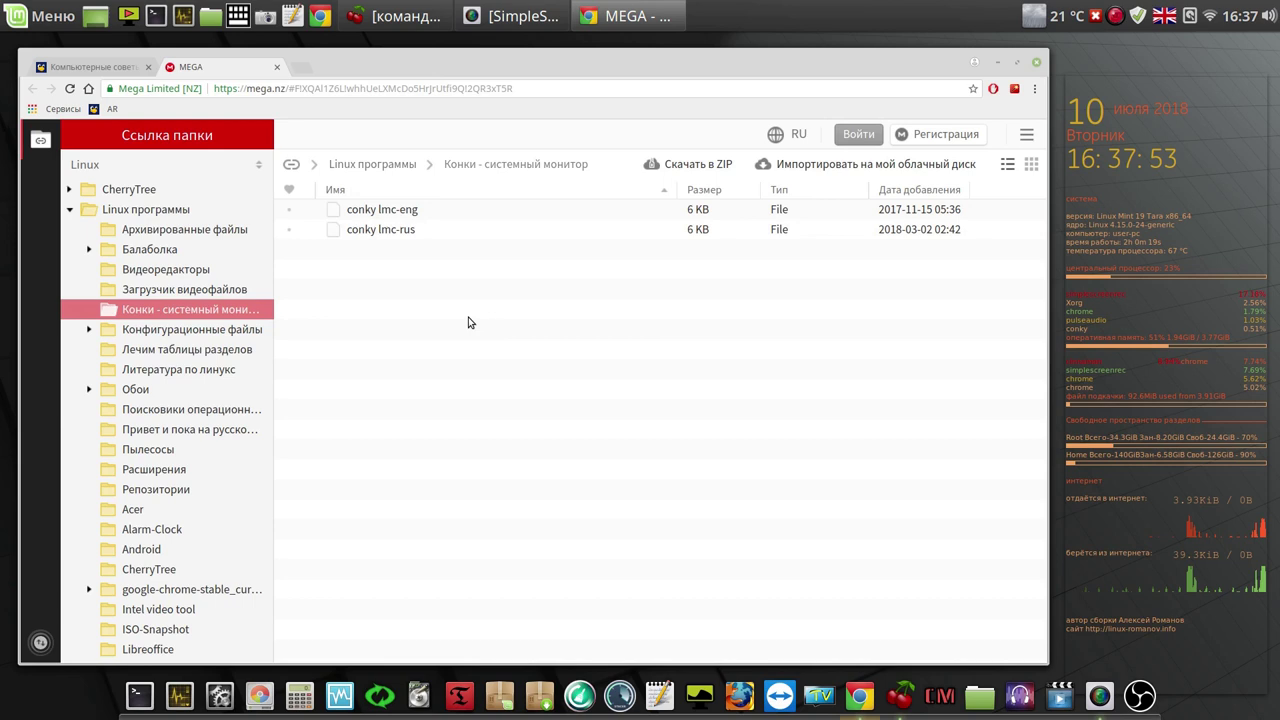
Step: Open the CherryTree folder in the MEGA share and show the download options for the file команды и видео.ctb
left_click(140, 191)
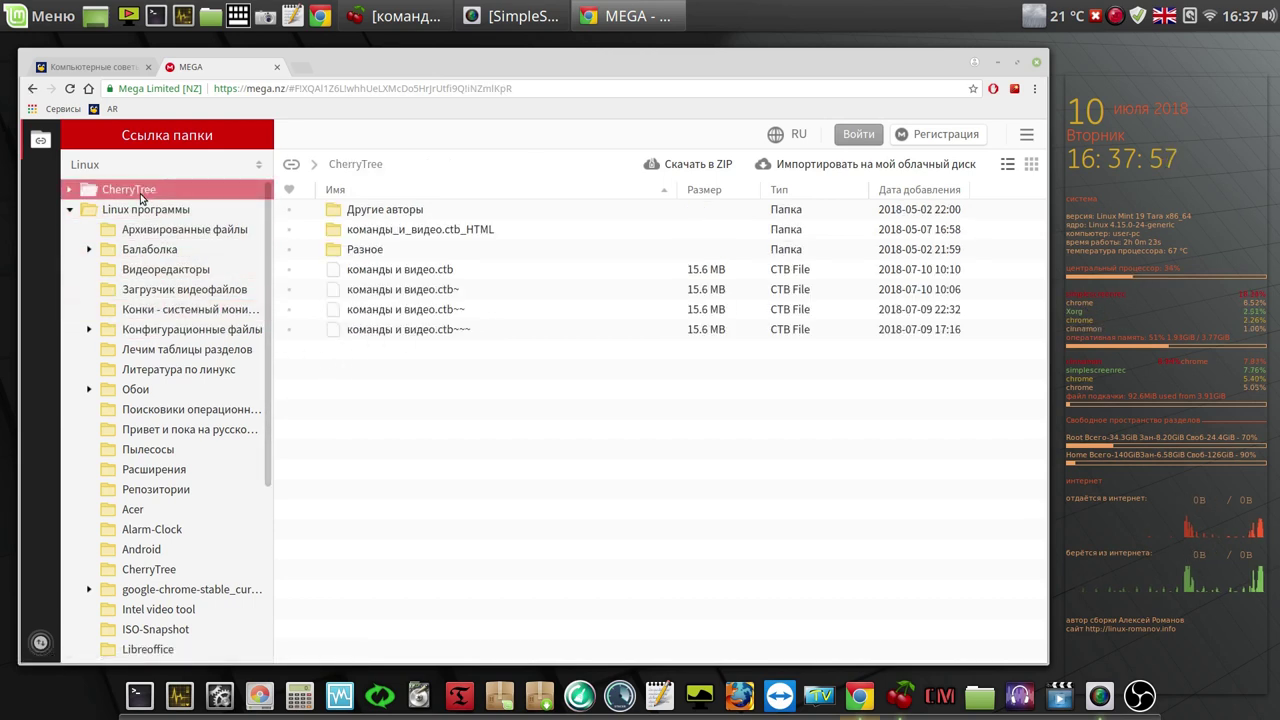
right_click(447, 274)
mouse_move(480, 331)
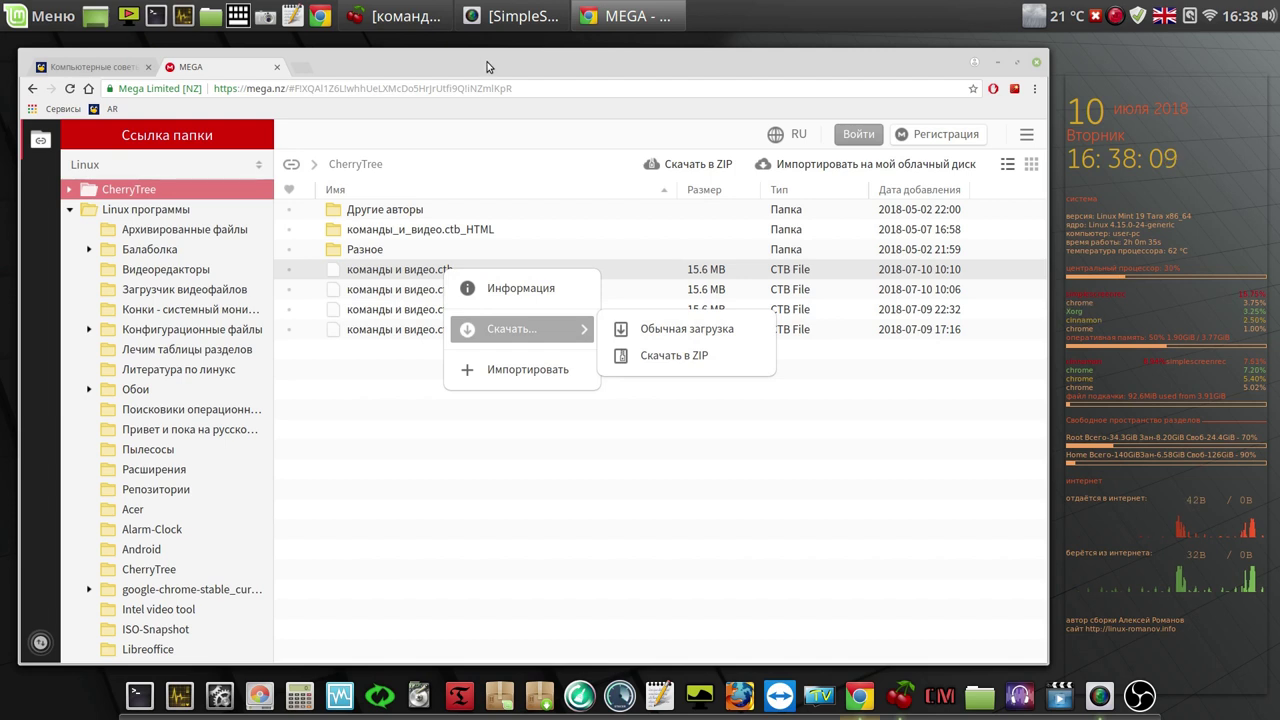
left_click_drag(487, 66, 489, 71)
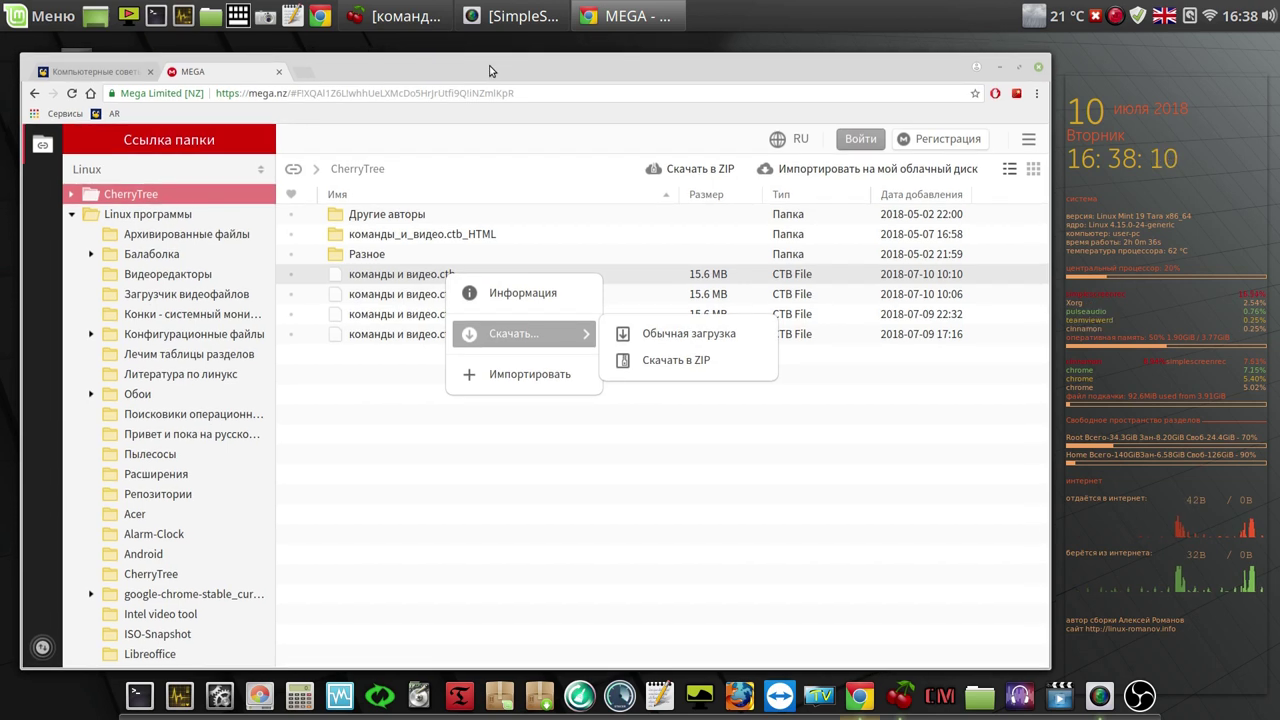
Step: Switch to CherryTree, open the Linux terminal commands note on upgrading Linux Mint 18.3 to 19, and highlight the "create snapshot / backup" line
left_click(415, 18)
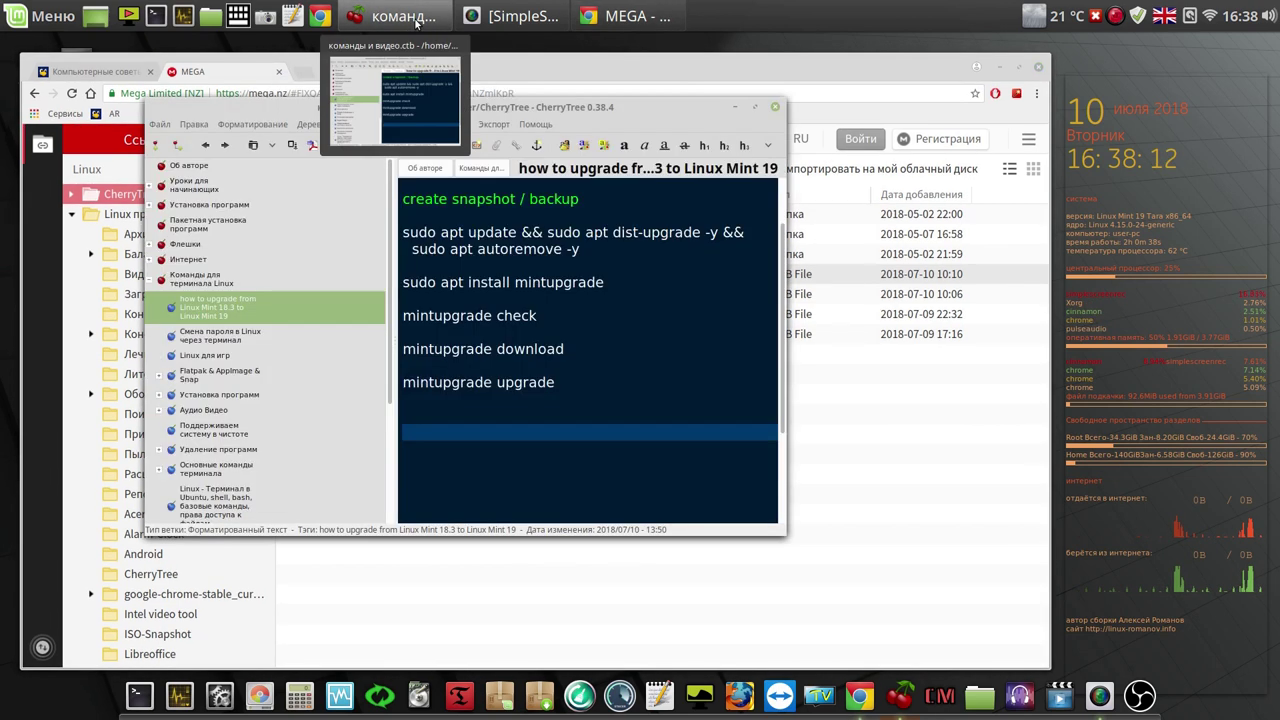
left_click(150, 280)
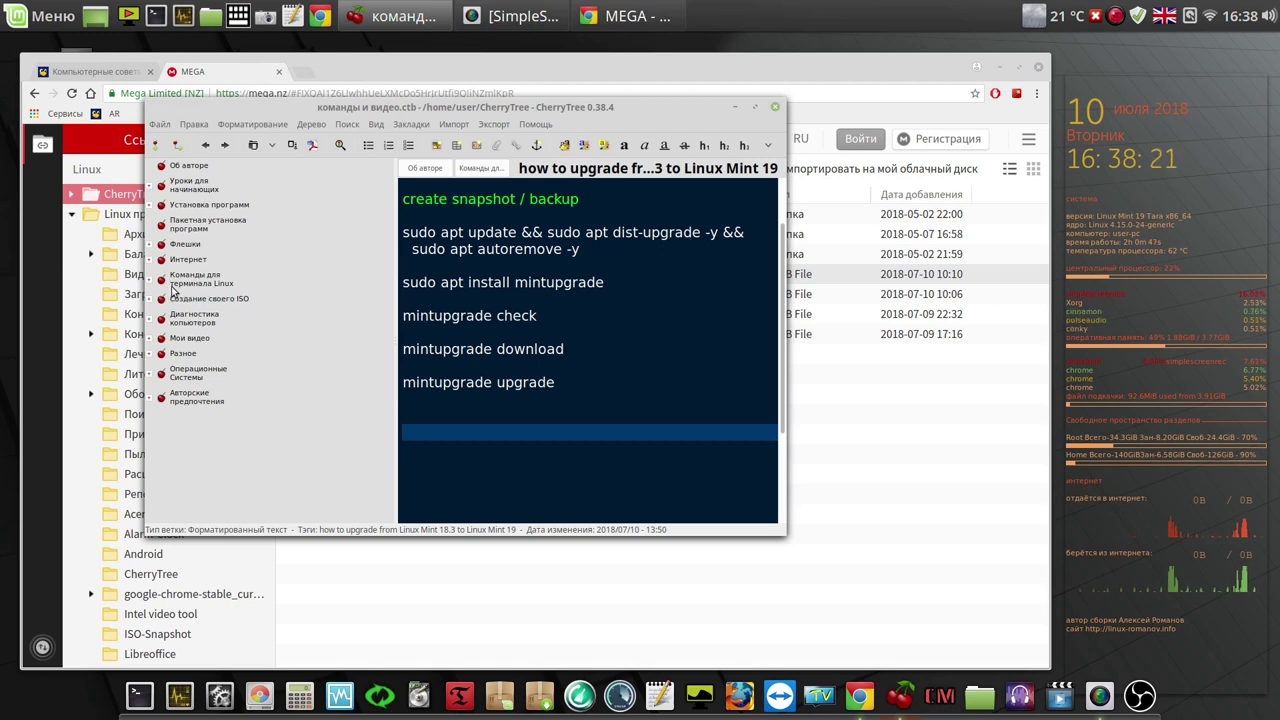
left_click(153, 284)
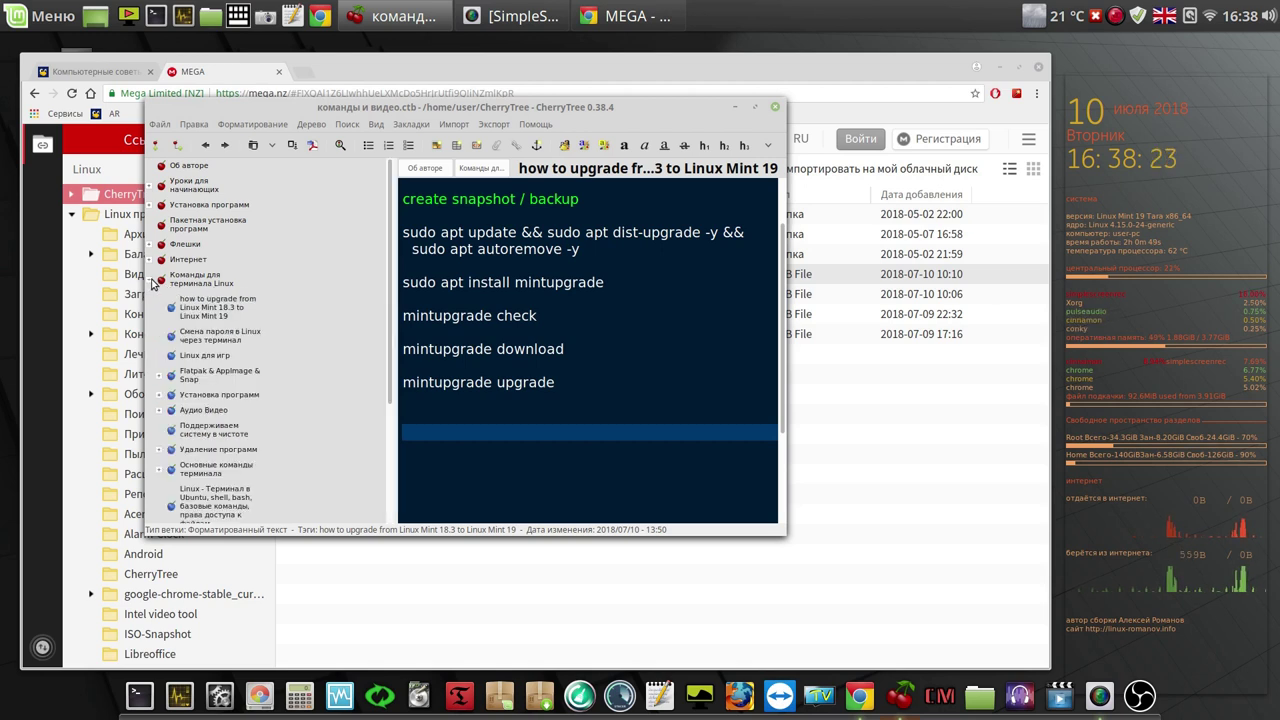
left_click(206, 313)
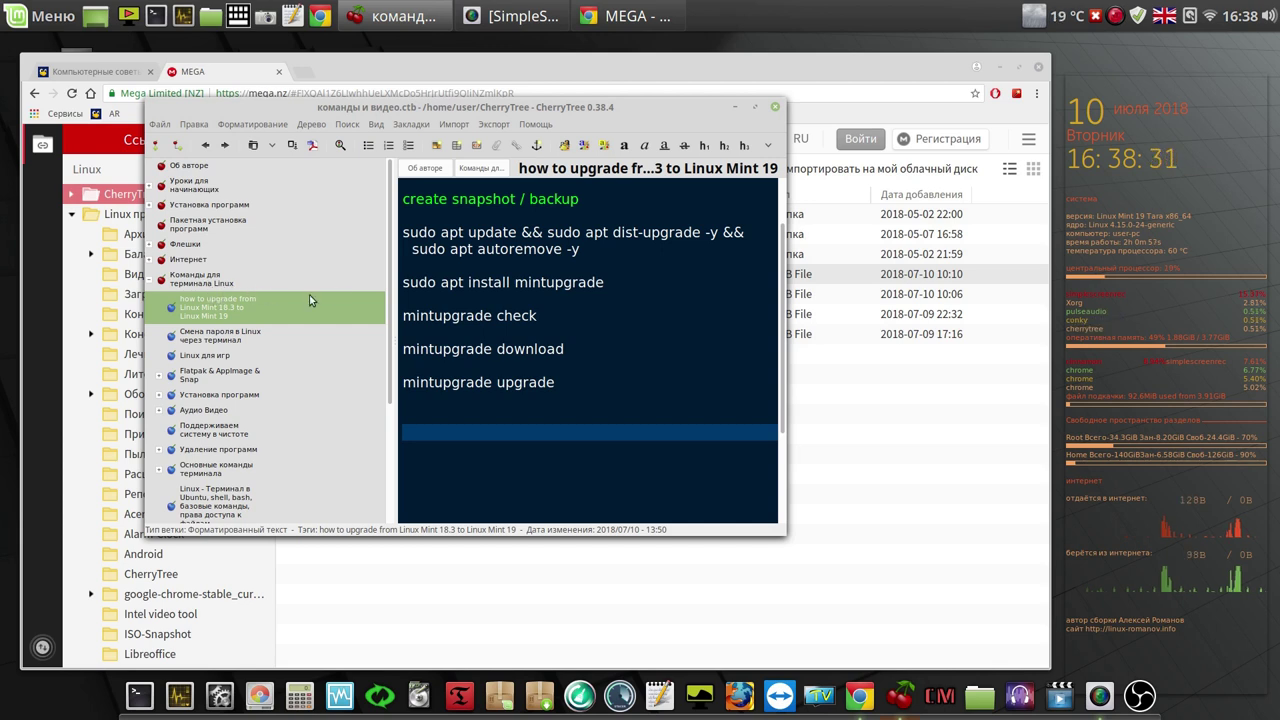
triple_click(605, 207)
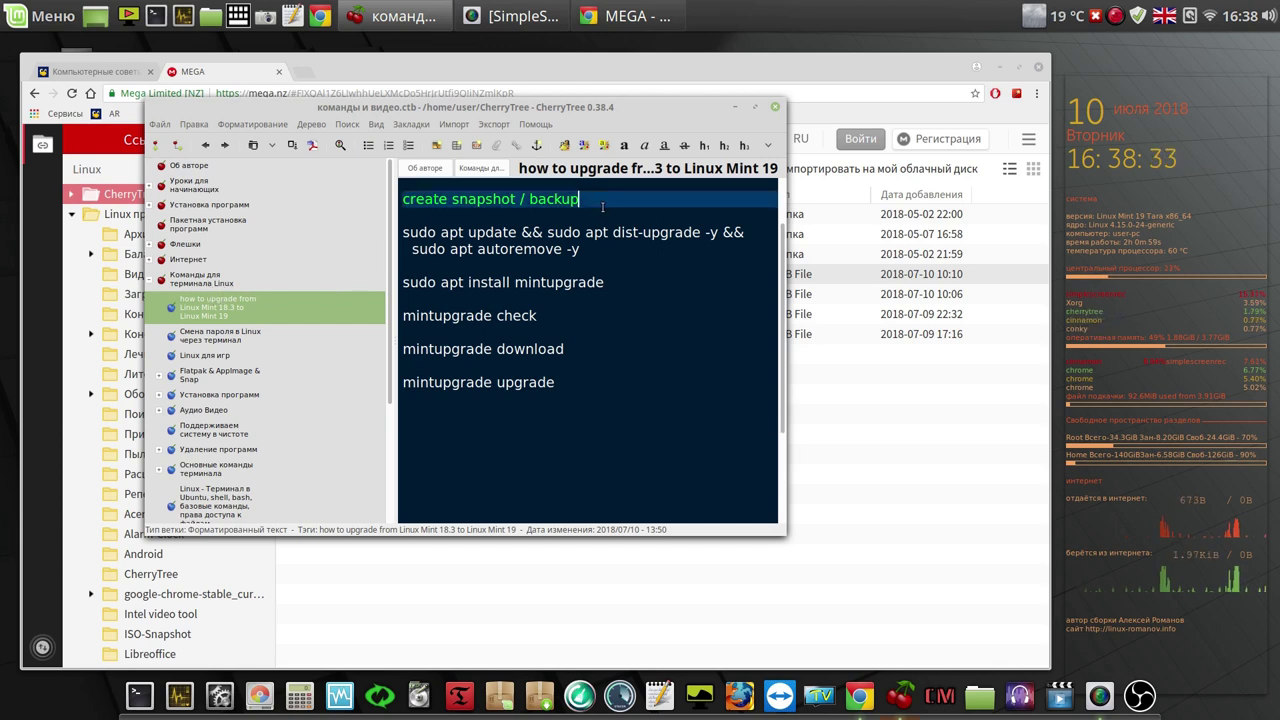
left_click_drag(420, 211, 400, 197)
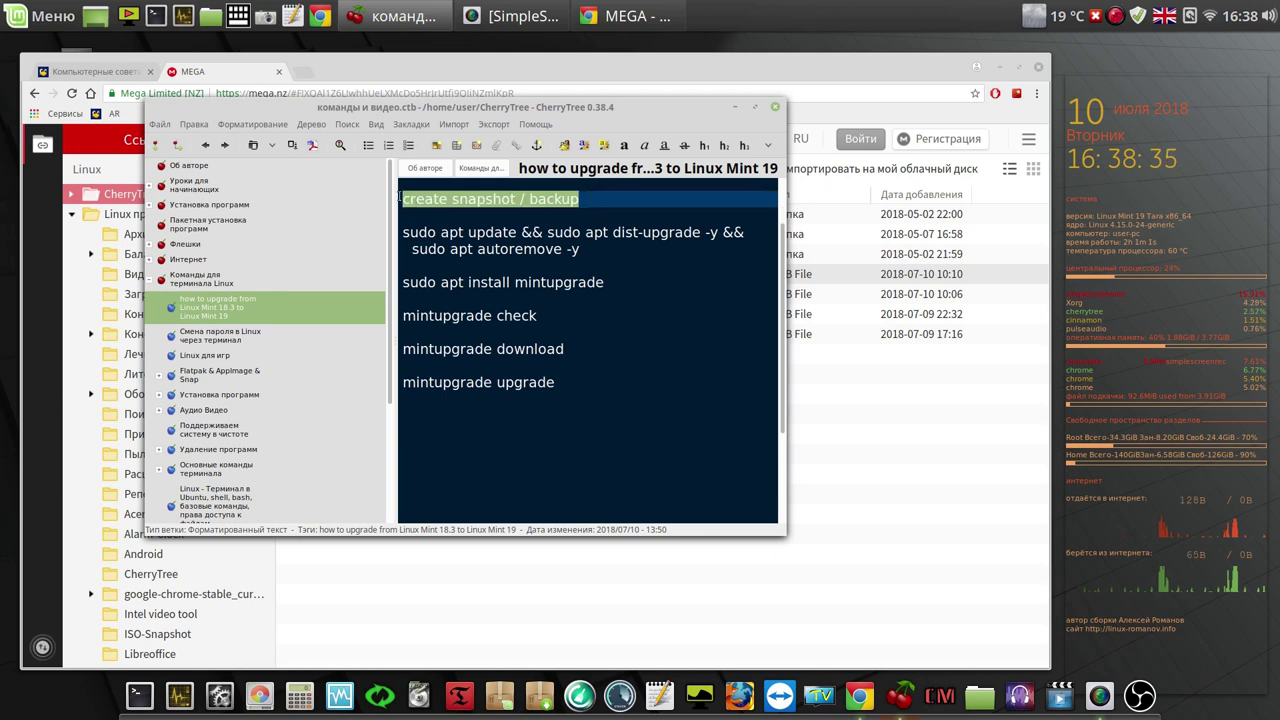